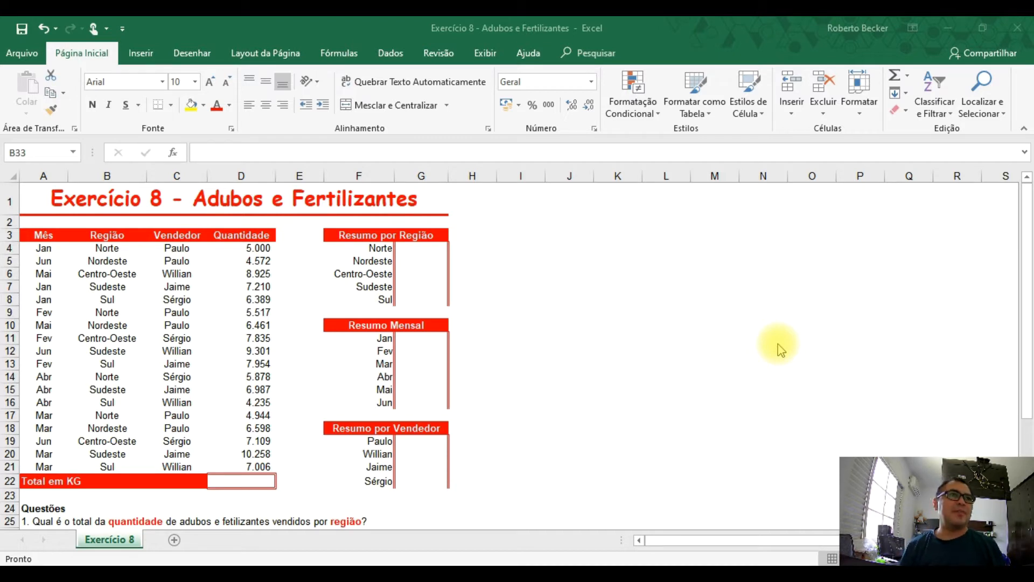
Examine the sales table's Mês, Região, Vendedor and Quantidade columns in rows 3 to 21
left_click(219, 271)
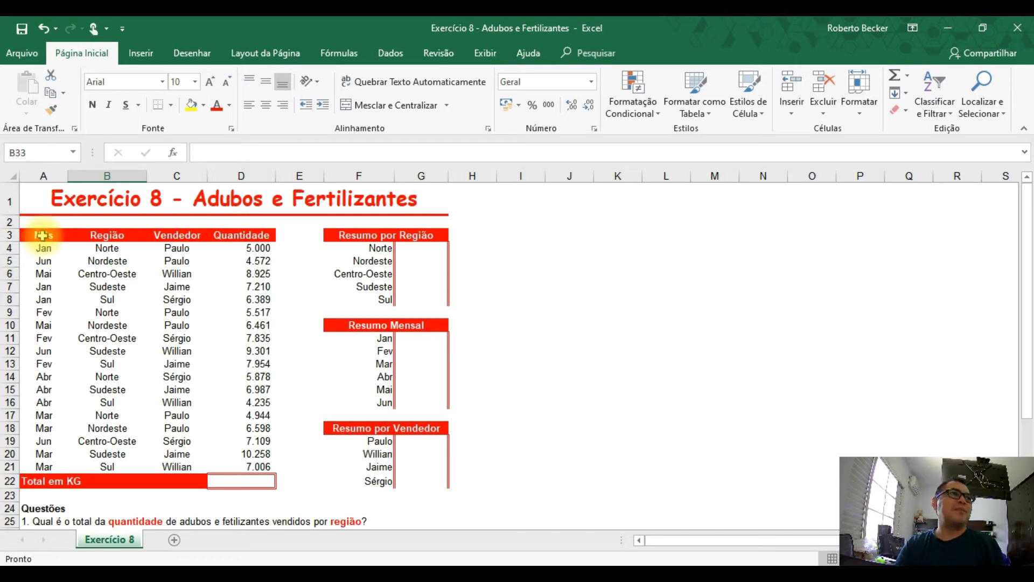
left_click_drag(42, 235, 252, 478)
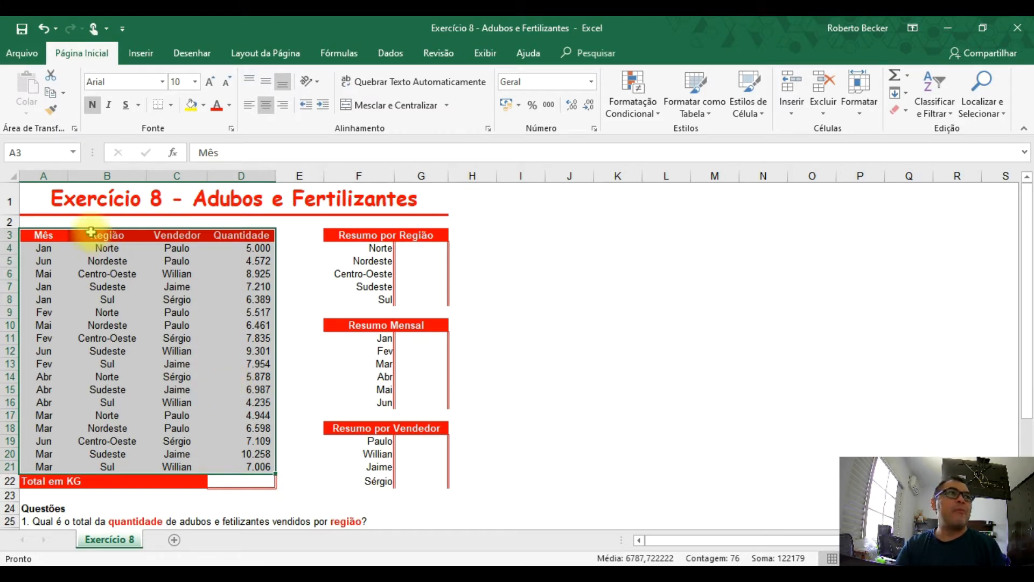
left_click(48, 234)
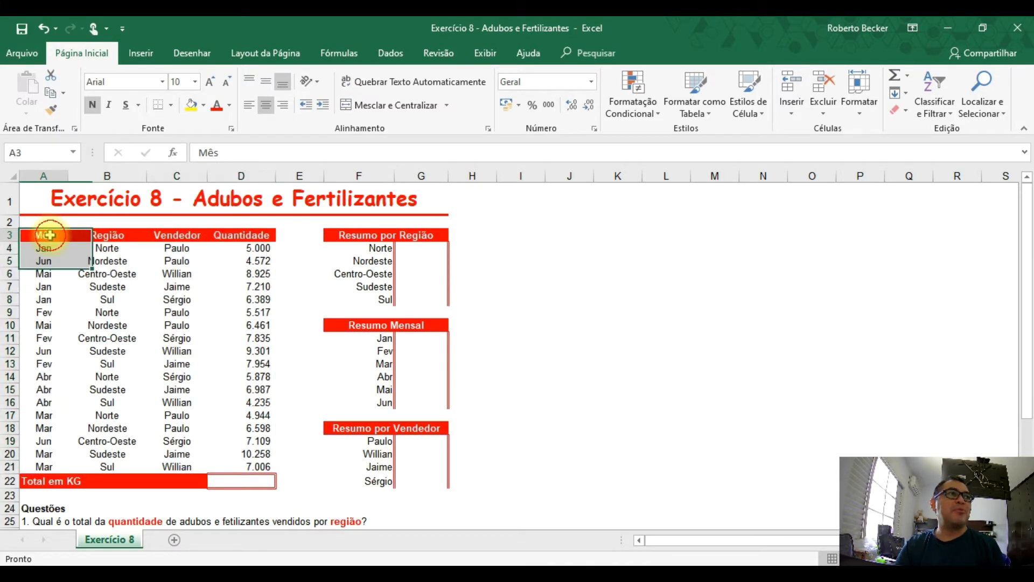
left_click(106, 234)
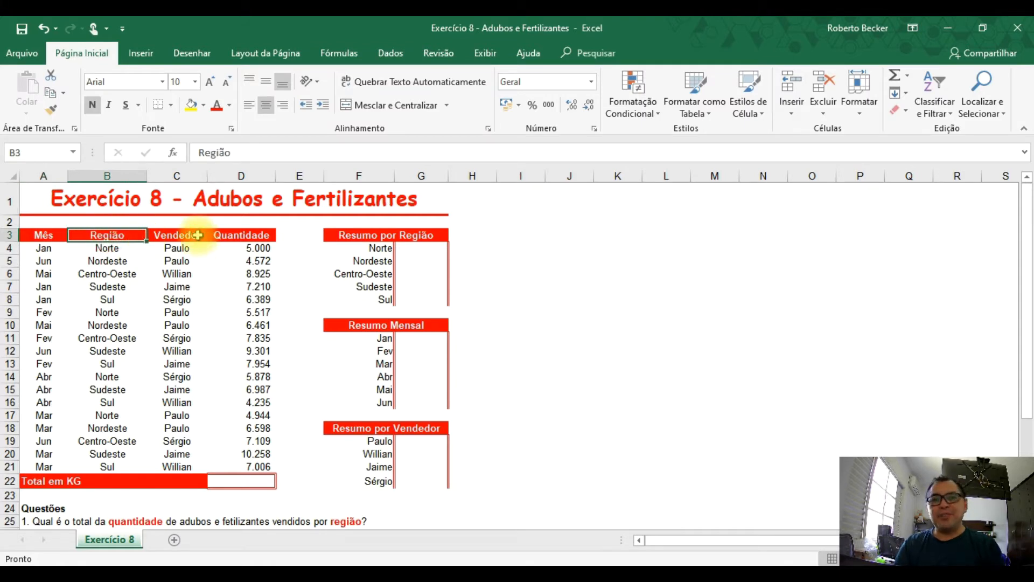
left_click(40, 249)
left_click_drag(46, 261, 55, 468)
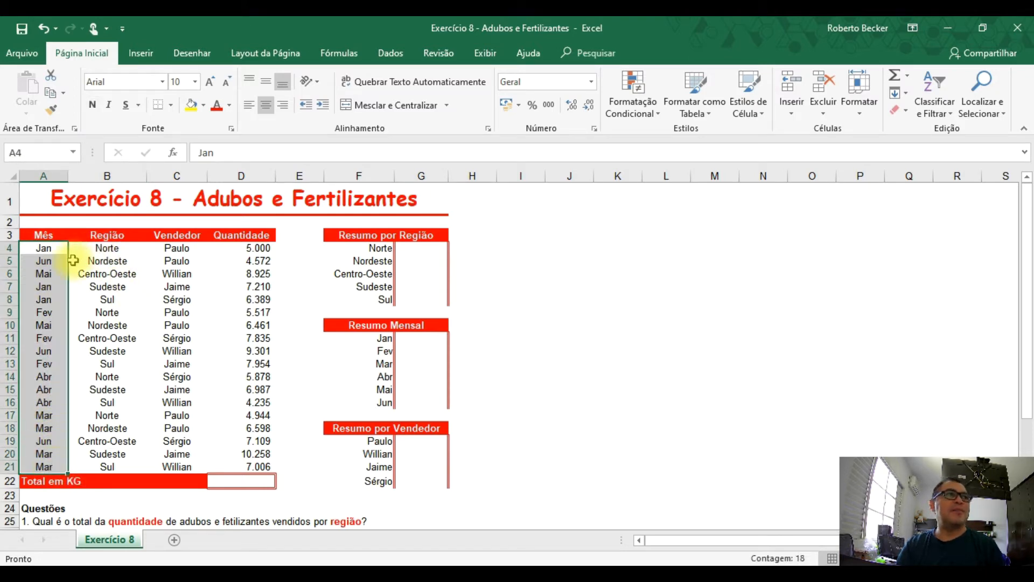
left_click(120, 248)
left_click_drag(121, 248, 135, 466)
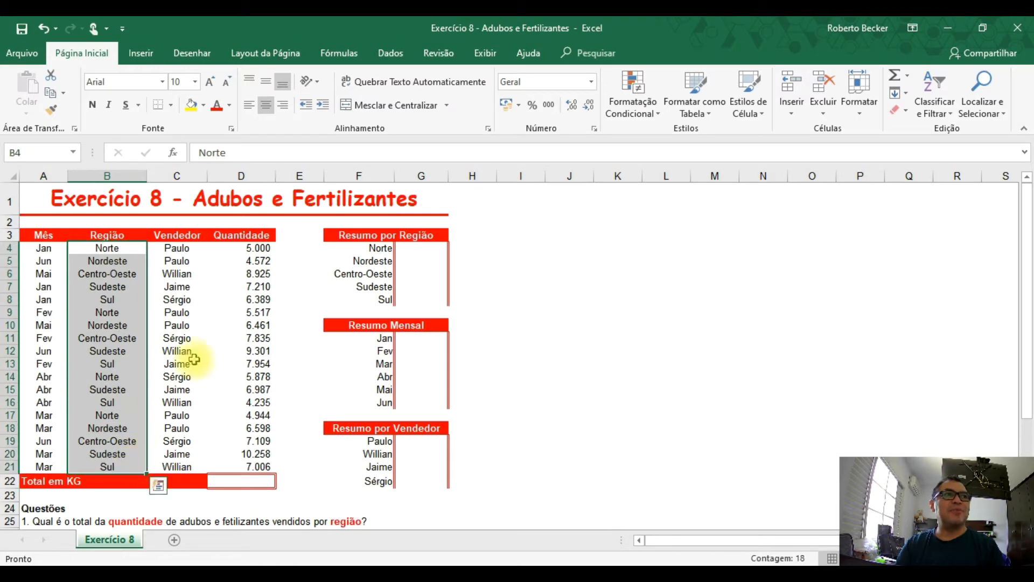
left_click(188, 315)
left_click(255, 297)
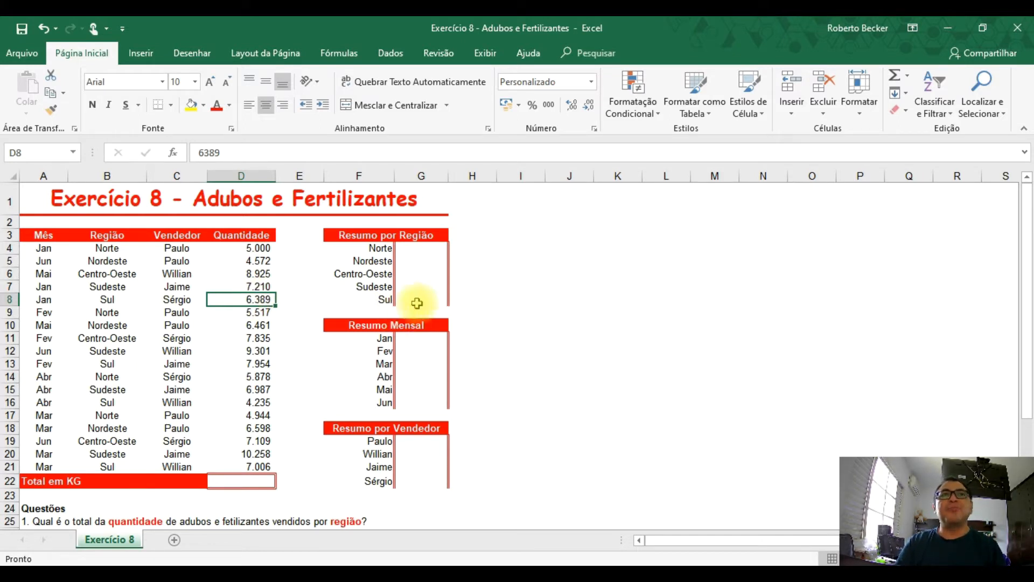
Try totalling the Norte region in G4 with =SOMA(D4;D9;D14;D17) and fill the formula down to G8
left_click(419, 249)
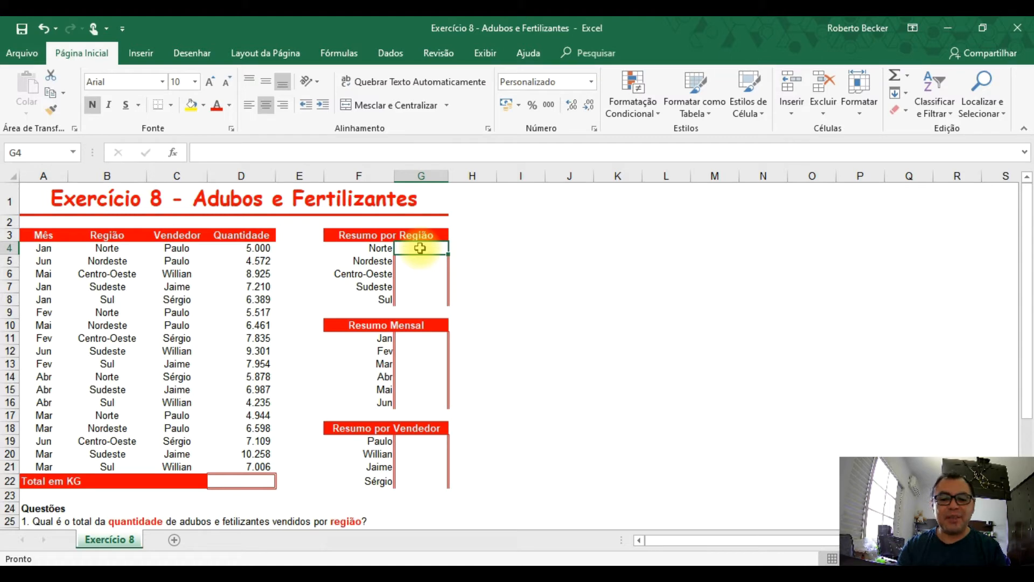
type("=so")
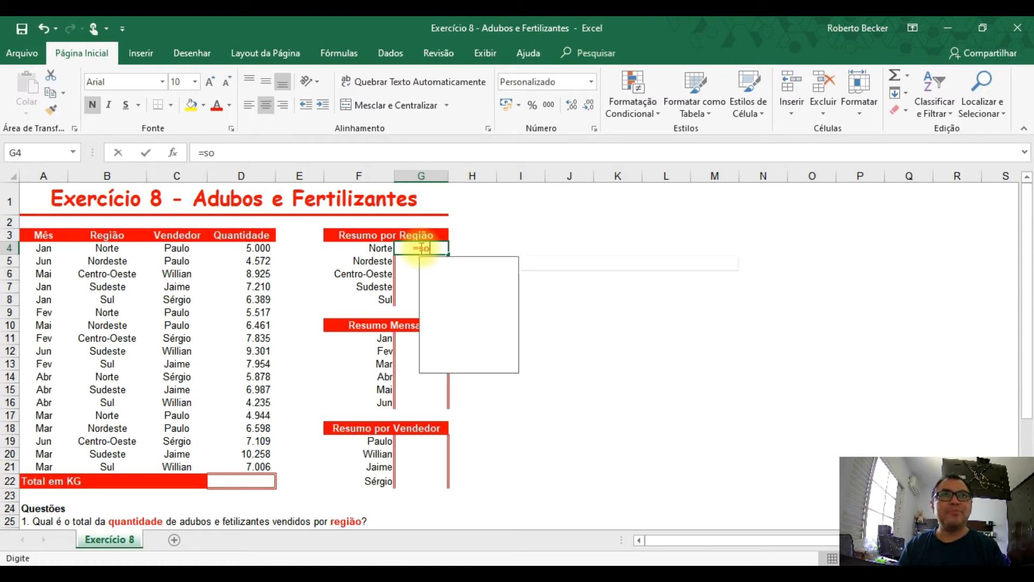
key("Tab")
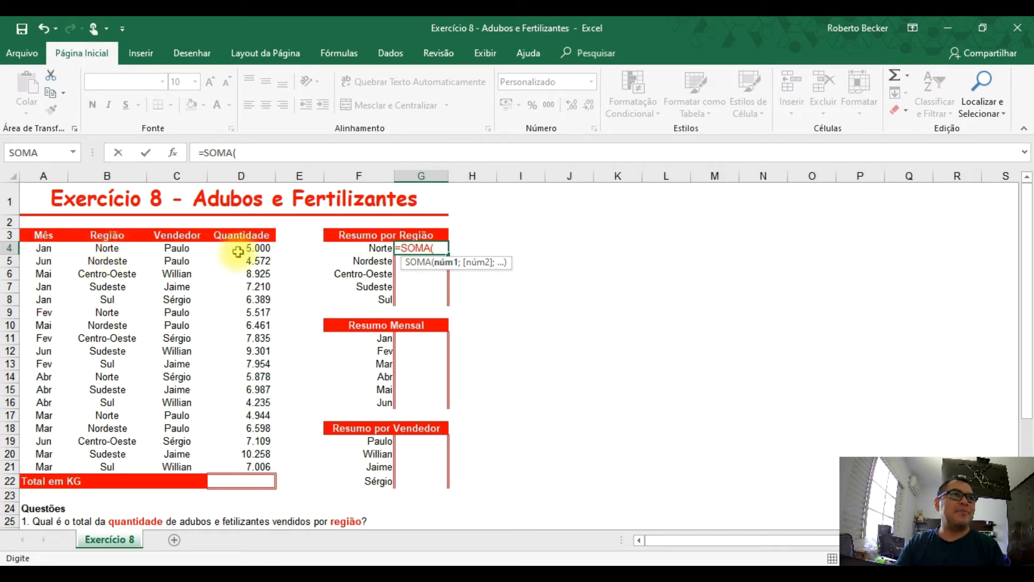
left_click(263, 248)
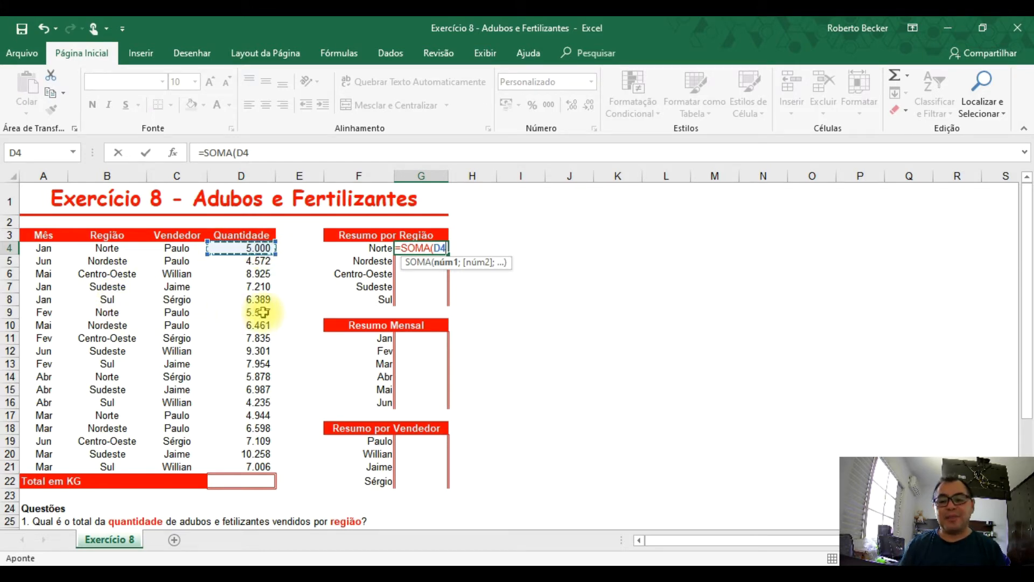
type(";")
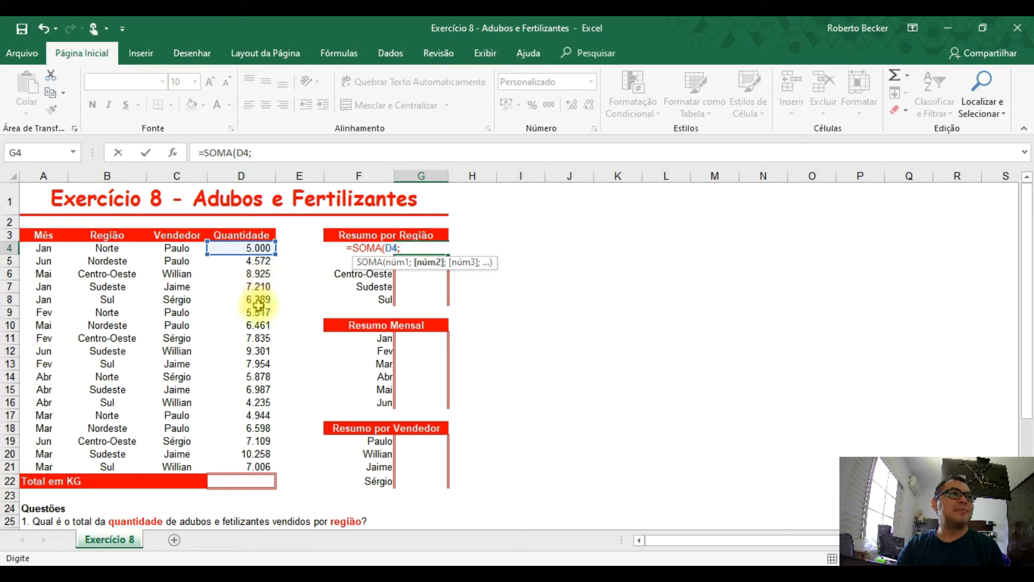
left_click(259, 309)
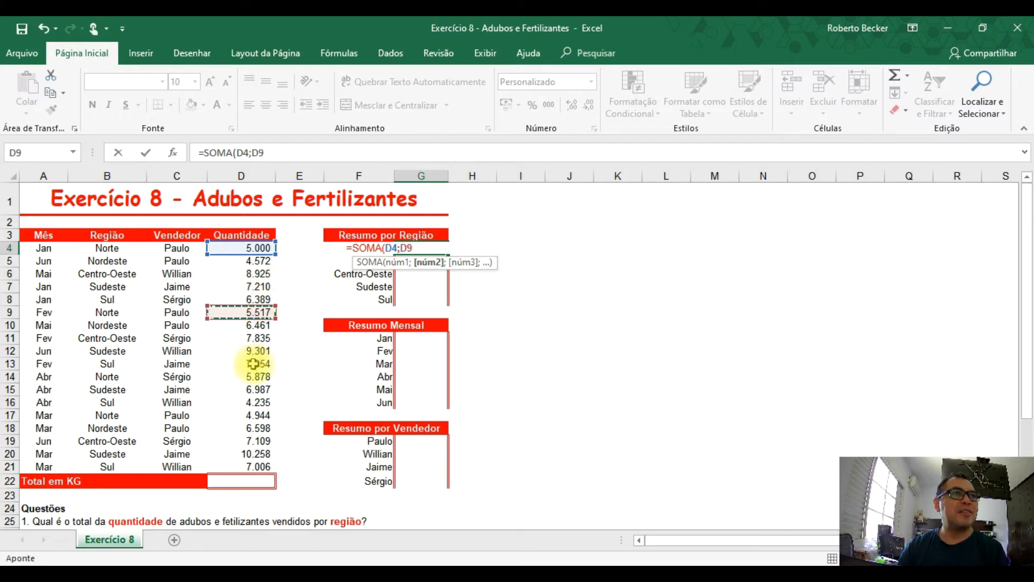
type(";")
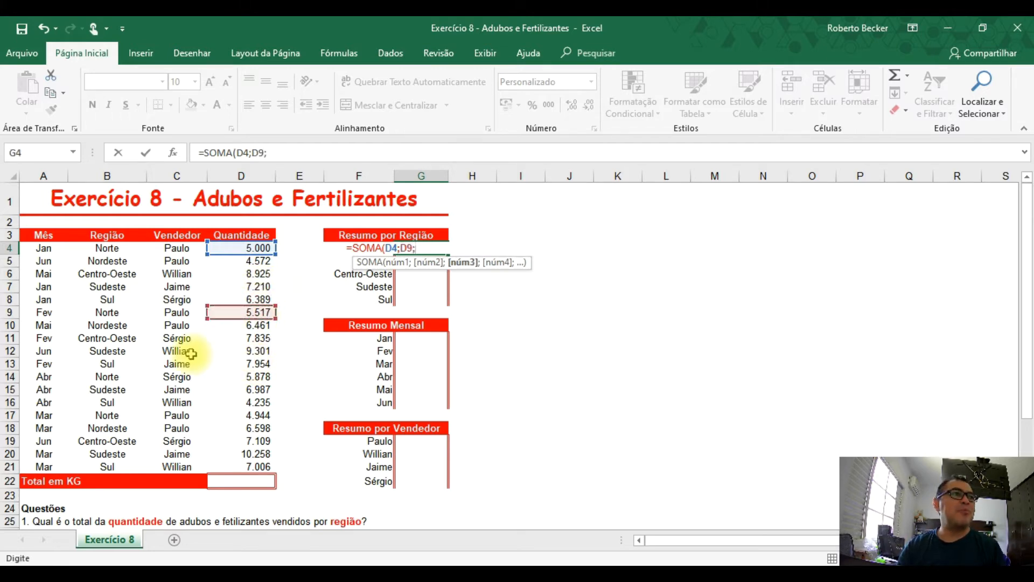
left_click(251, 377)
type(";")
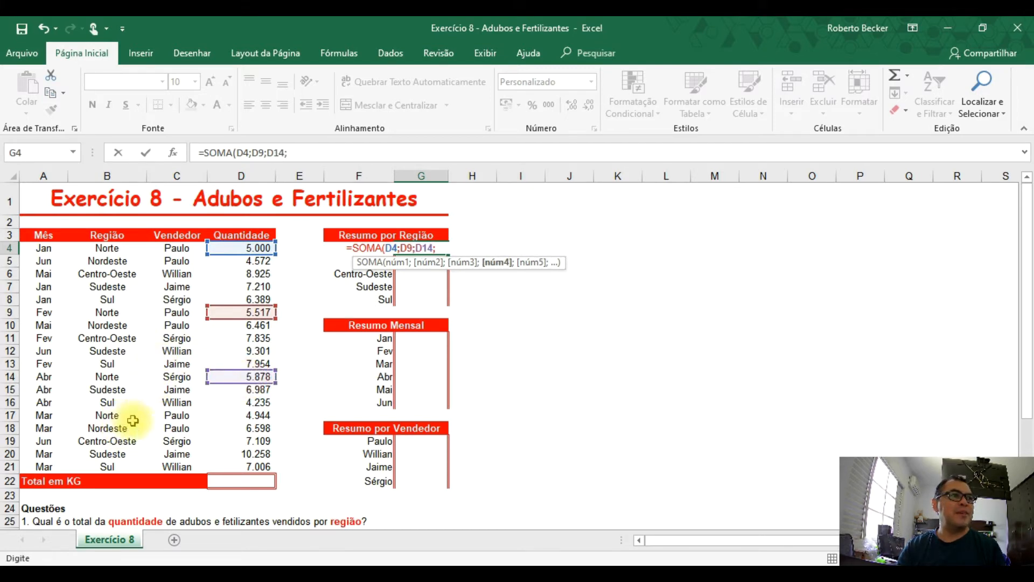
left_click(259, 416)
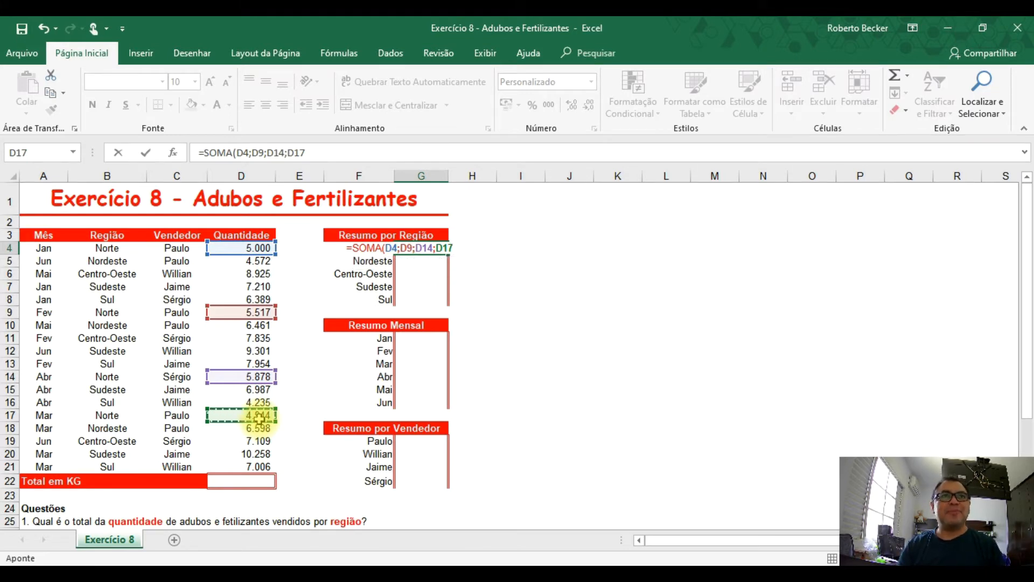
key("Return")
left_click(438, 249)
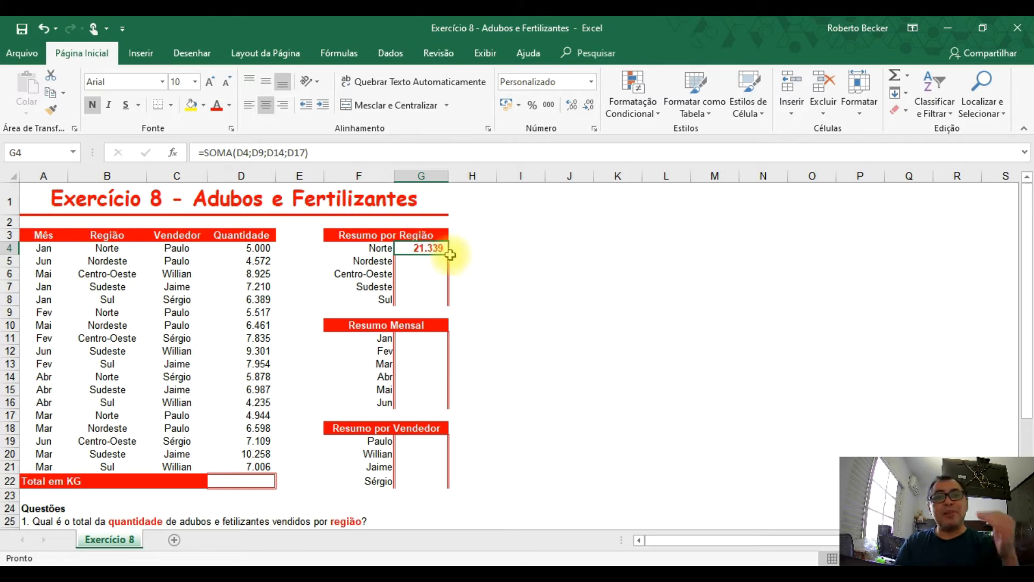
left_click_drag(451, 254, 438, 311)
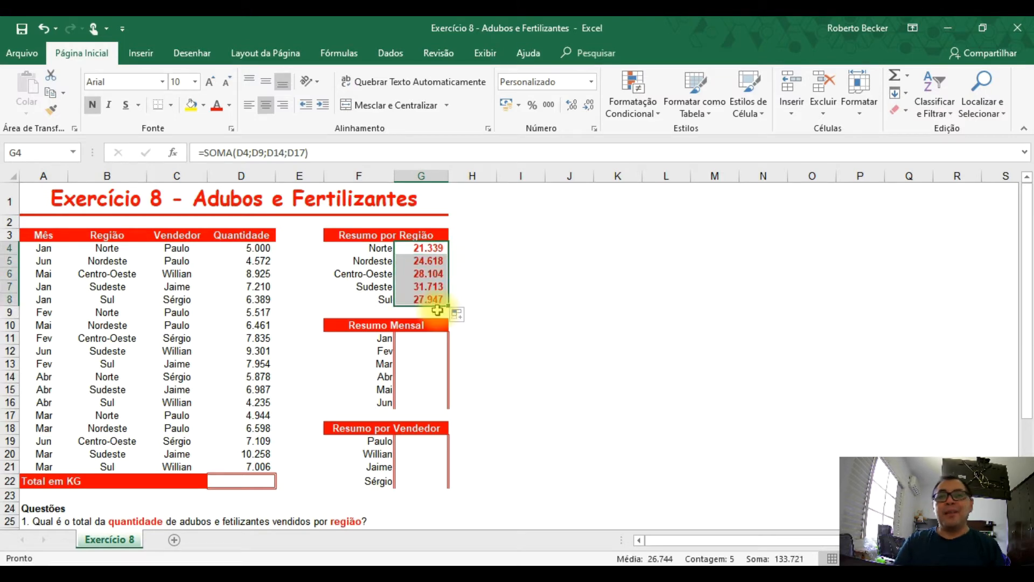
Inspect which Quantidade cells the SOMA formulas in the Resumo por Região table reference and compare them with each region
left_click(434, 264)
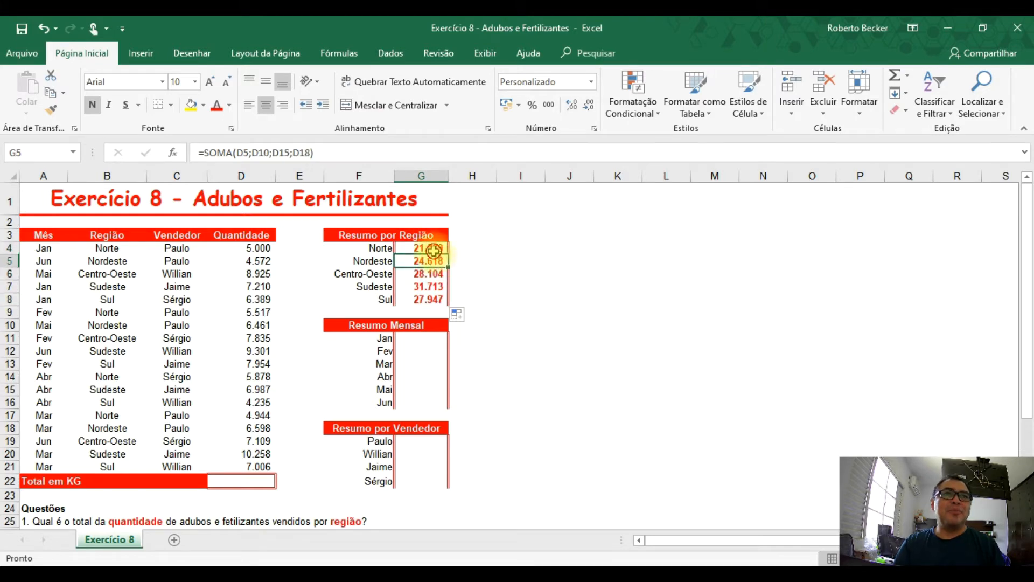
double_click(434, 248)
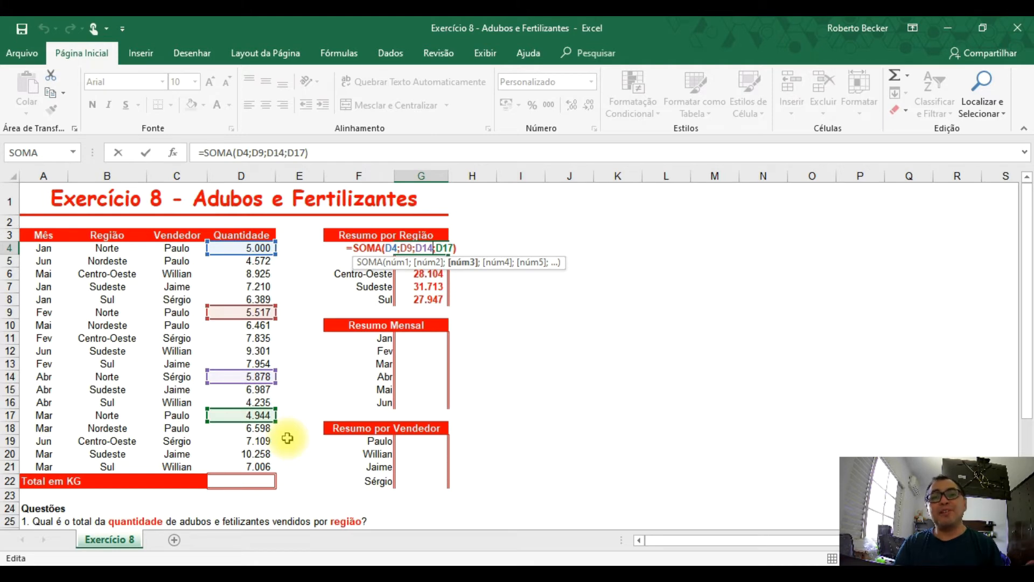
key("Return")
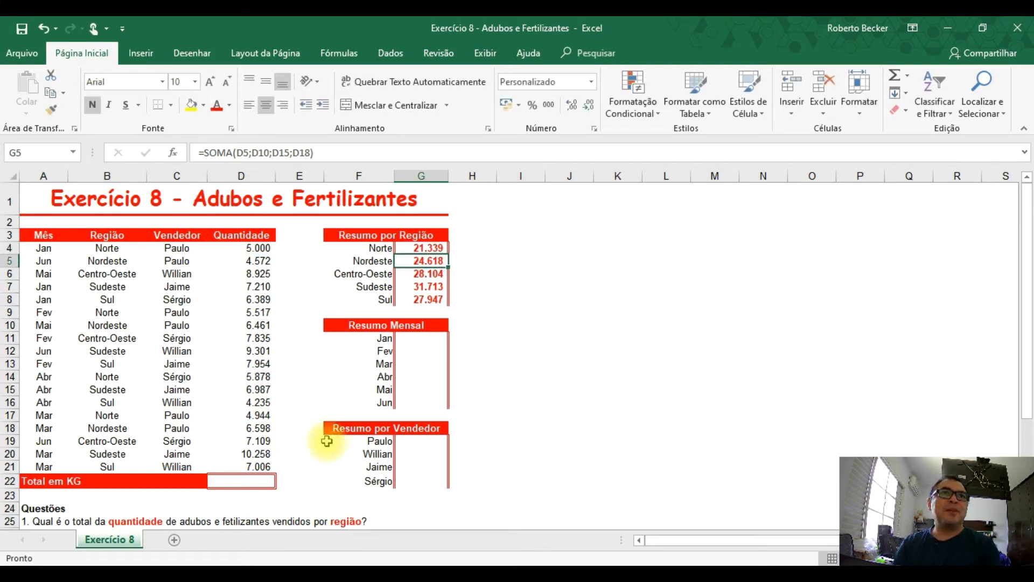
double_click(421, 259)
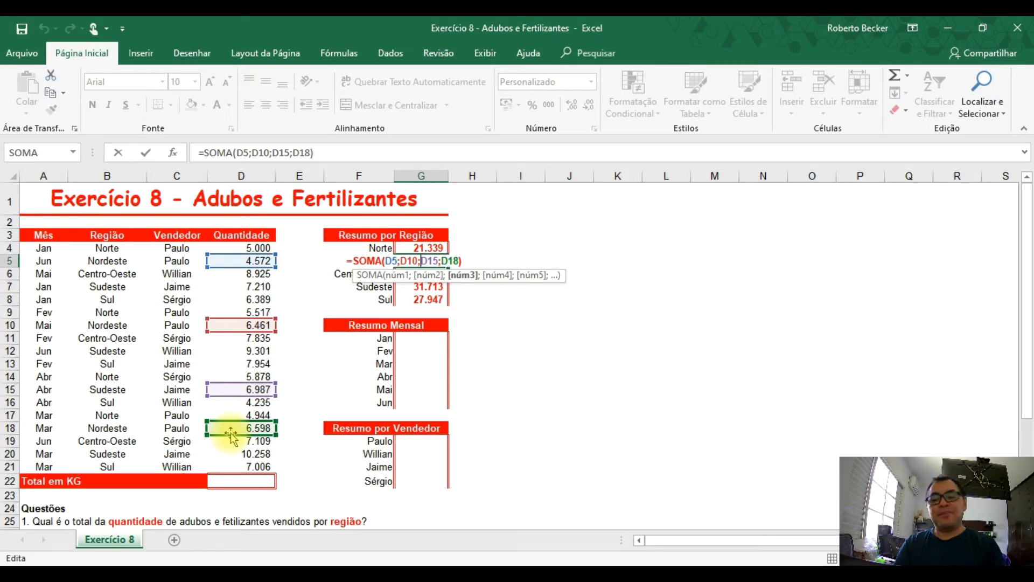
key("Return")
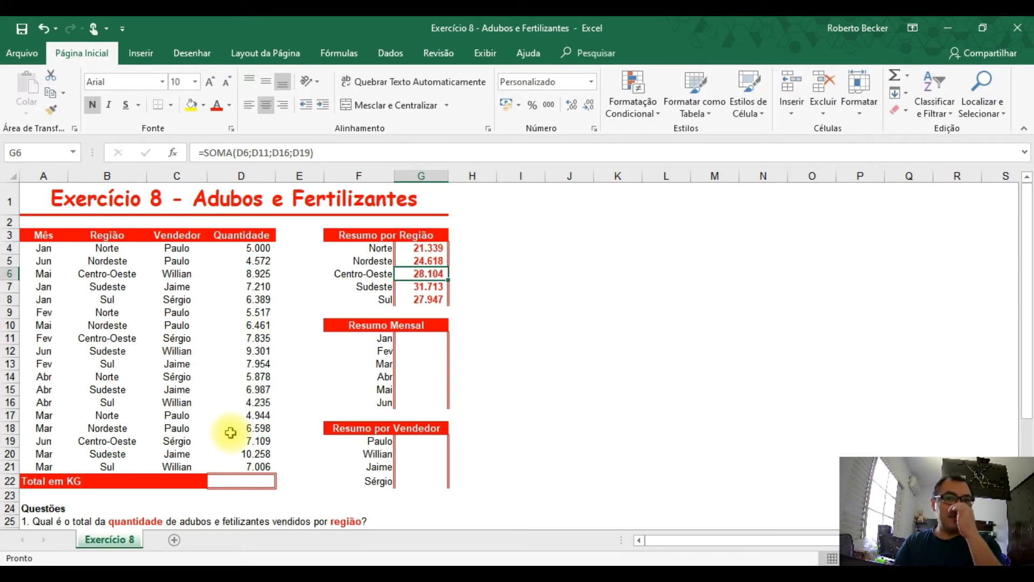
double_click(426, 276)
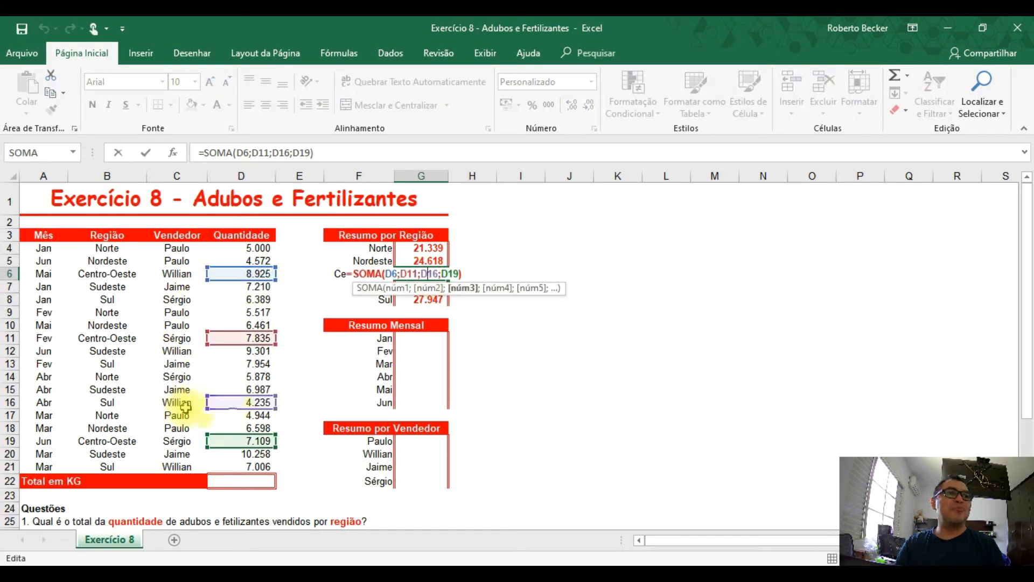
key("Return")
key("Return")
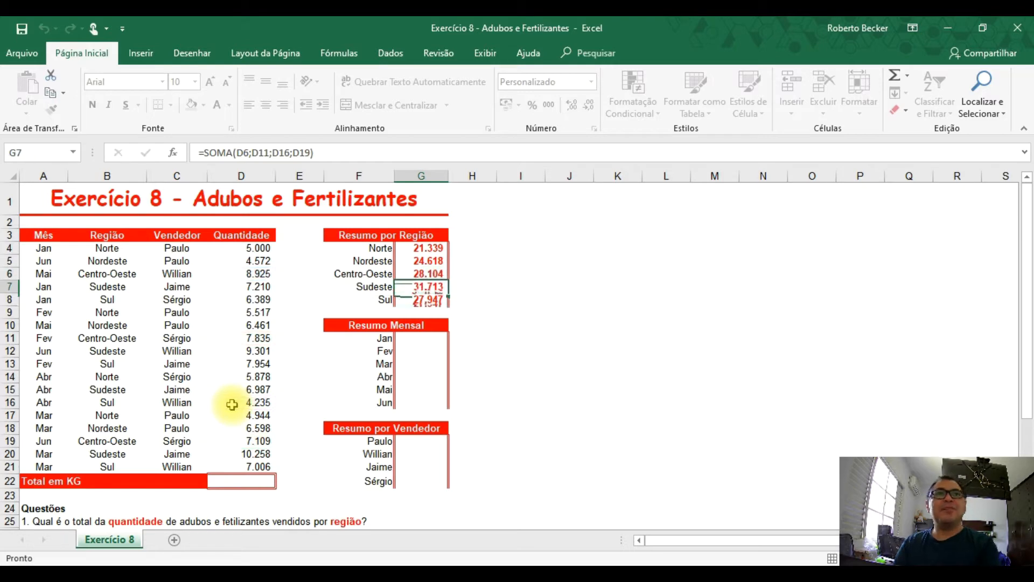
key("F2")
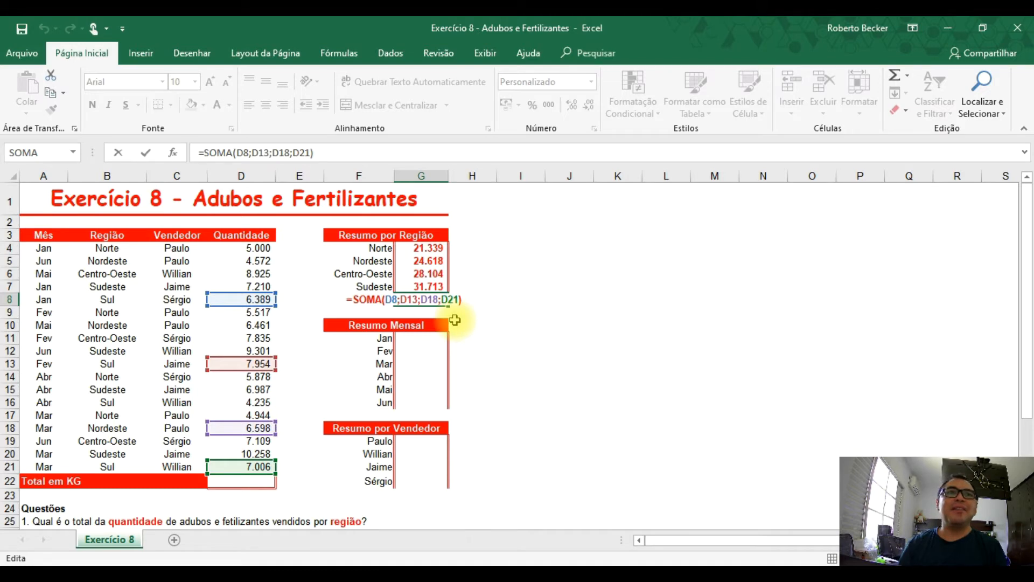
key("Return")
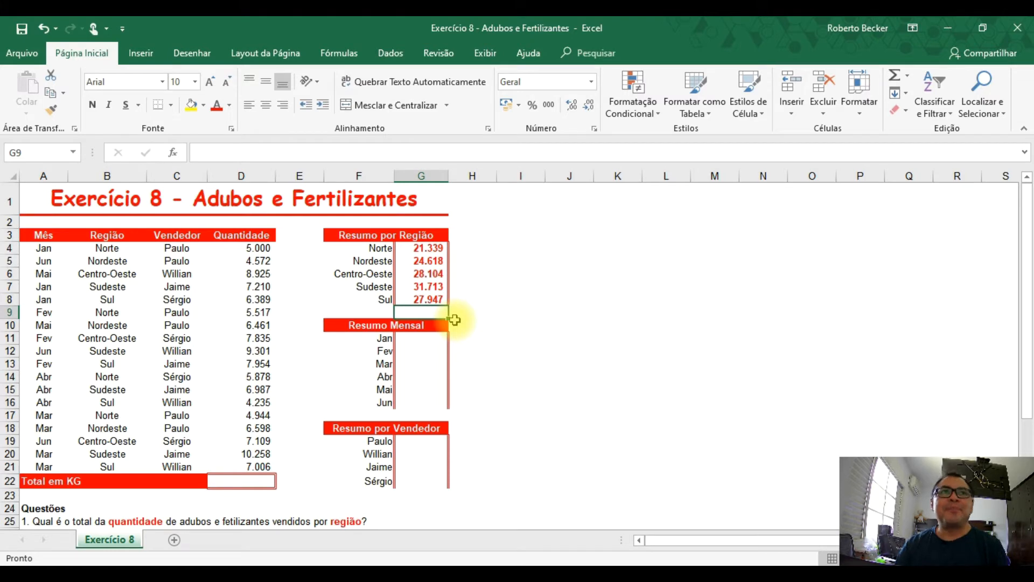
Clear the SOMA formulas from G4:G8 and select G4
left_click_drag(438, 249, 435, 299)
key("Delete")
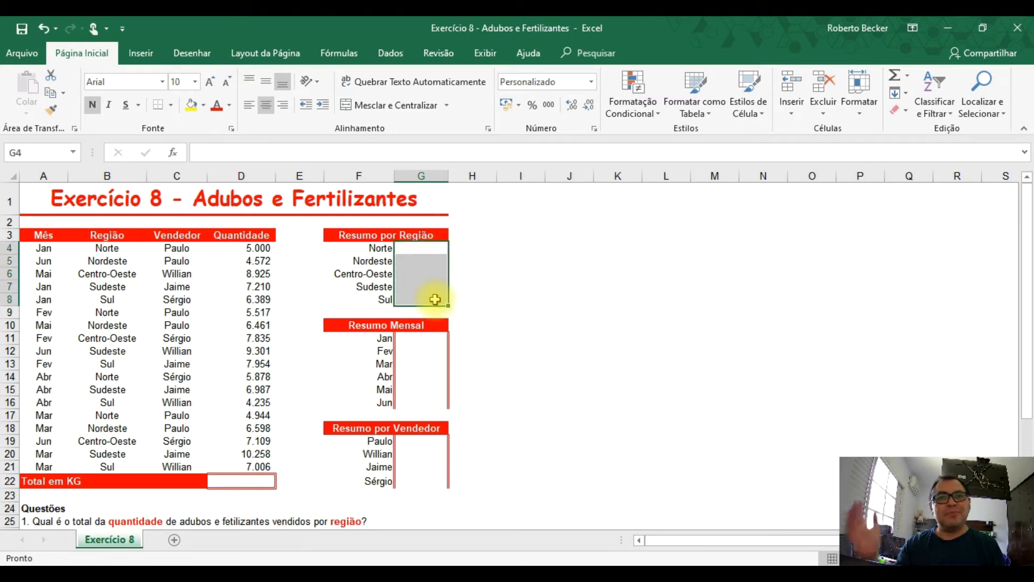
left_click(428, 247)
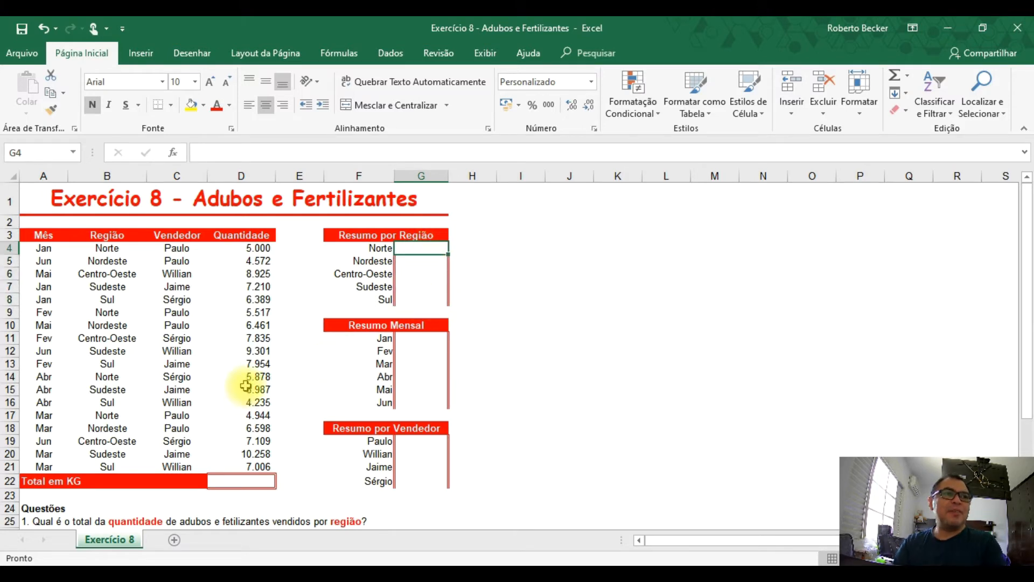
Review the questions, the Dicas section and each argument of the SOMASE syntax in F31, leaving the formula text unchanged
scroll(246, 431, "down", 4)
scroll(92, 445, "down", 1)
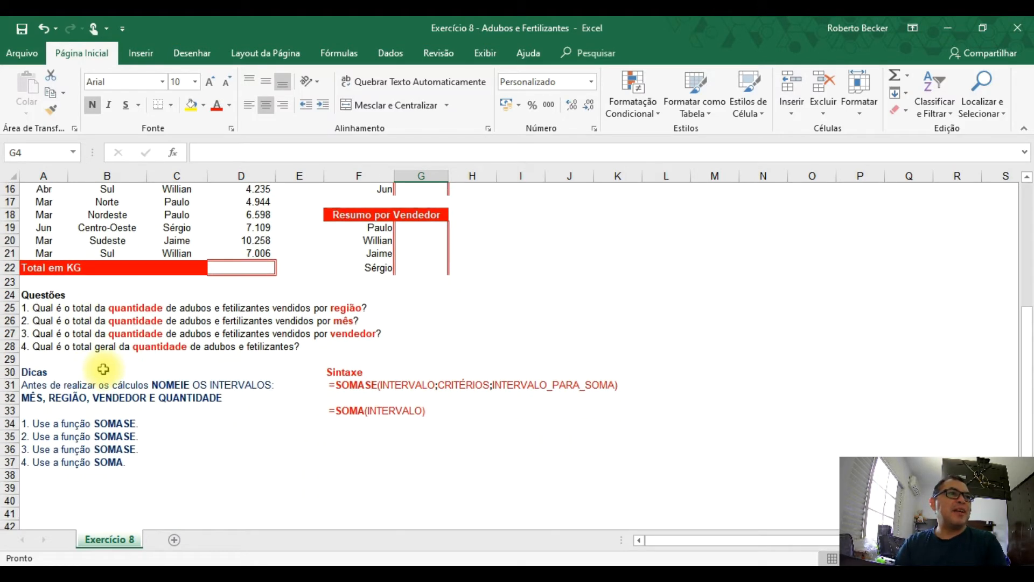
left_click(36, 370)
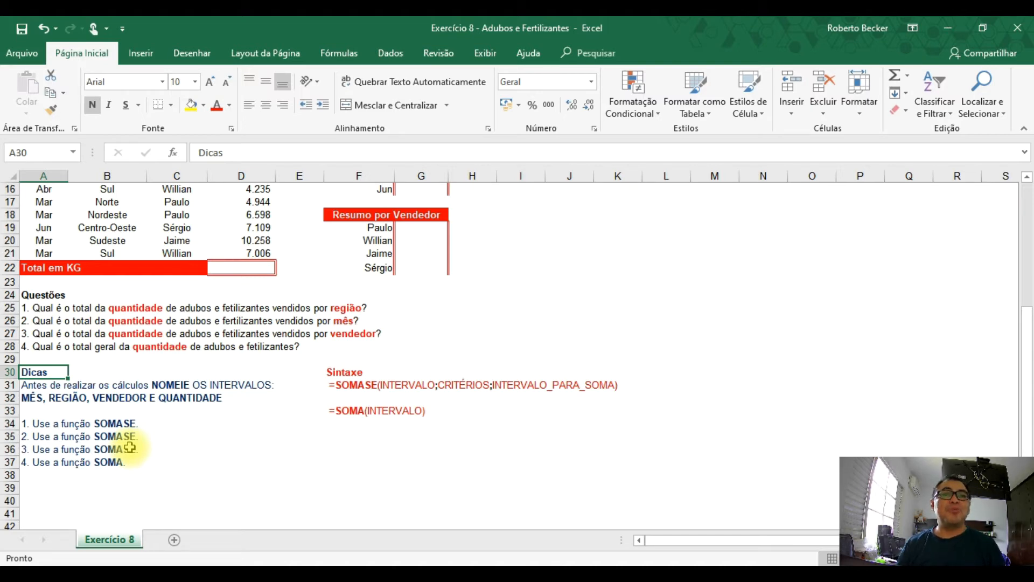
left_click(350, 383)
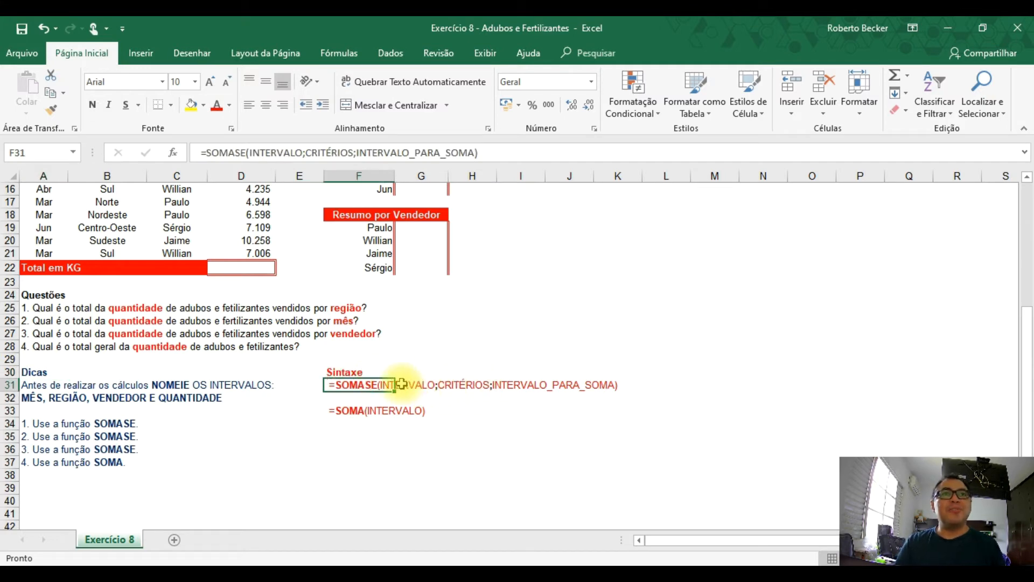
double_click(350, 384)
double_click(401, 383)
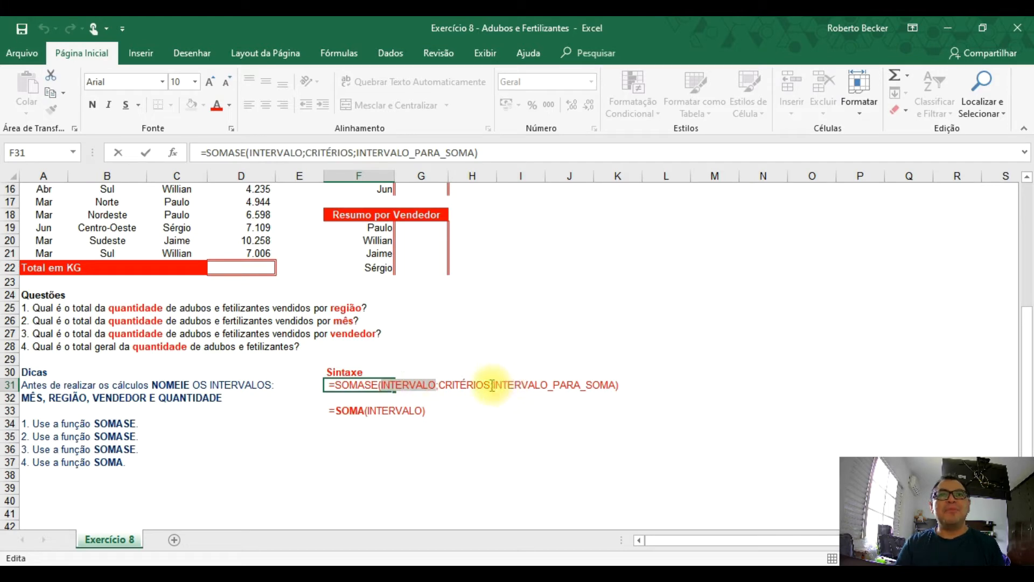
left_click_drag(494, 386, 605, 388)
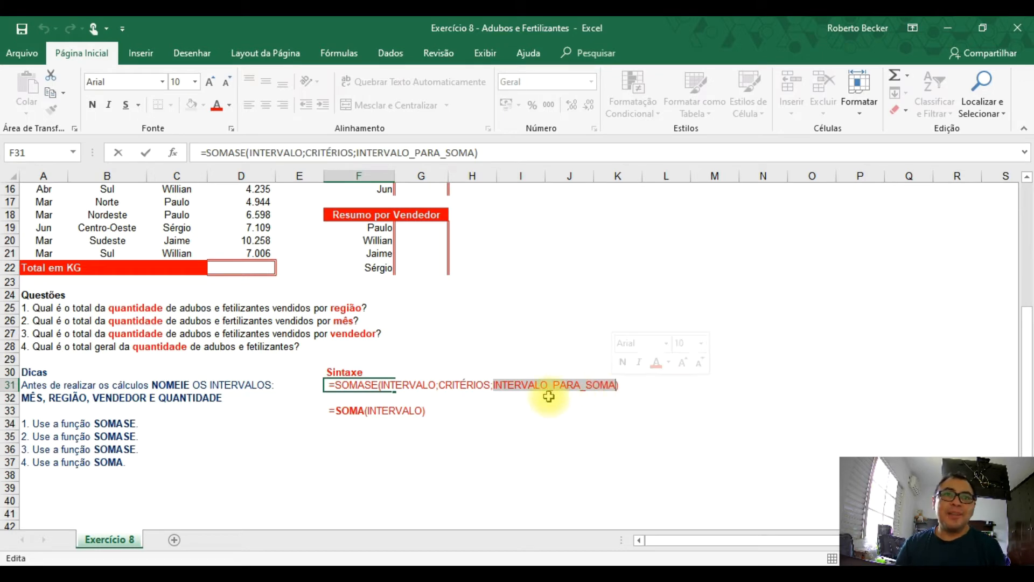
double_click(468, 384)
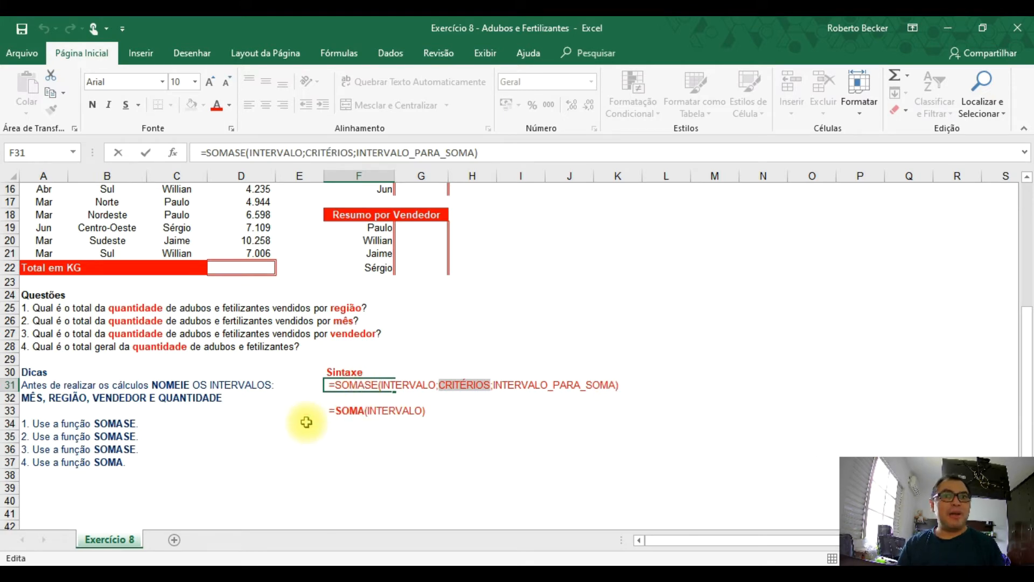
key("Return")
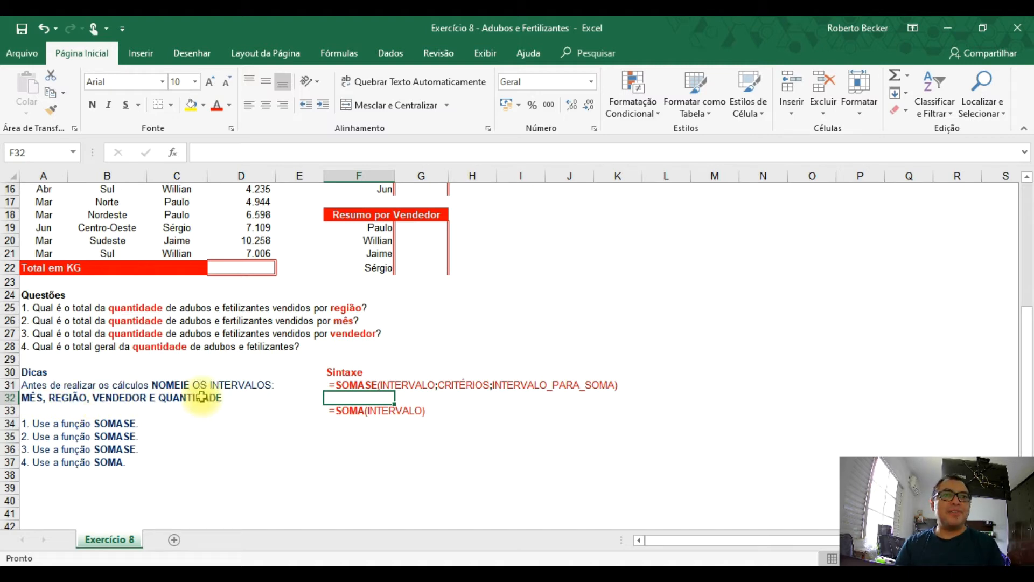
scroll(265, 418, "up", 4)
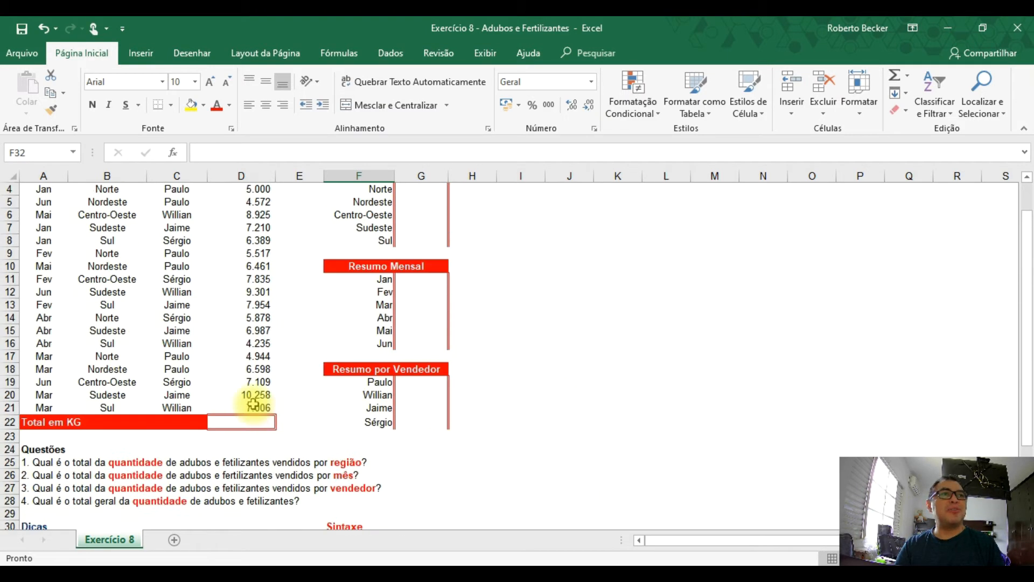
scroll(254, 402, "up", 1)
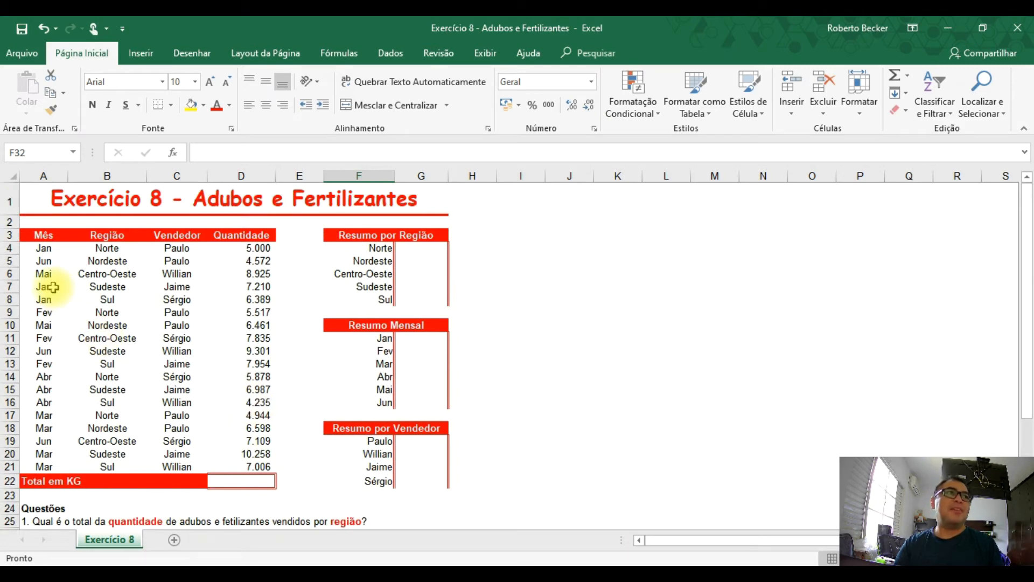
left_click_drag(54, 247, 47, 471)
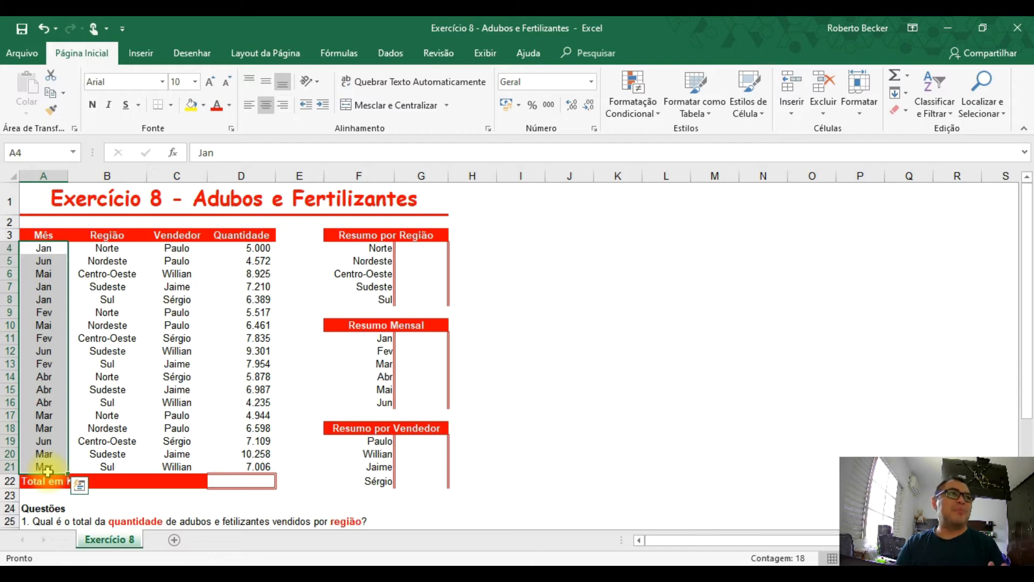
left_click(55, 232)
left_click_drag(55, 233, 50, 466)
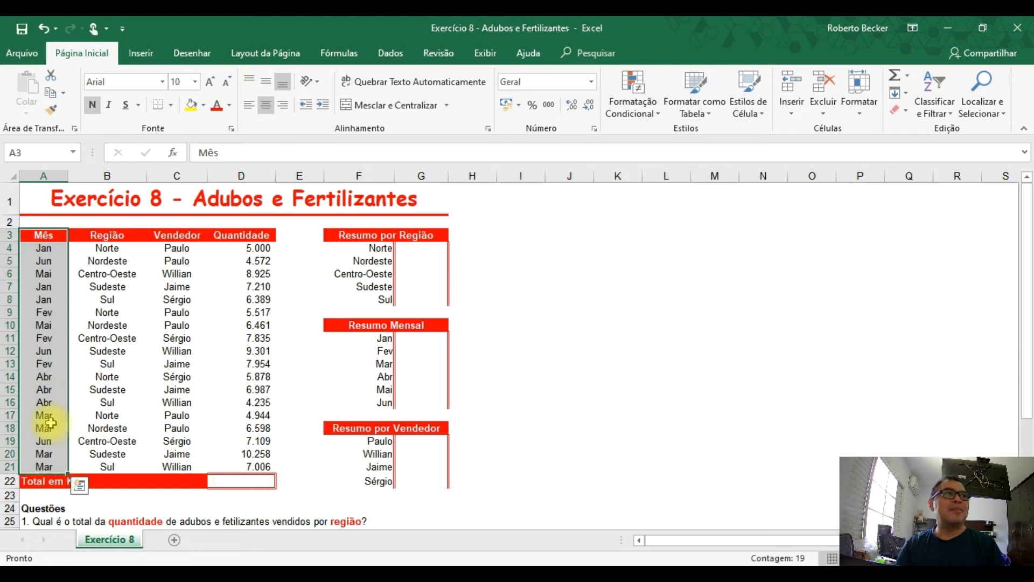
left_click(46, 250)
left_click_drag(48, 264, 52, 468)
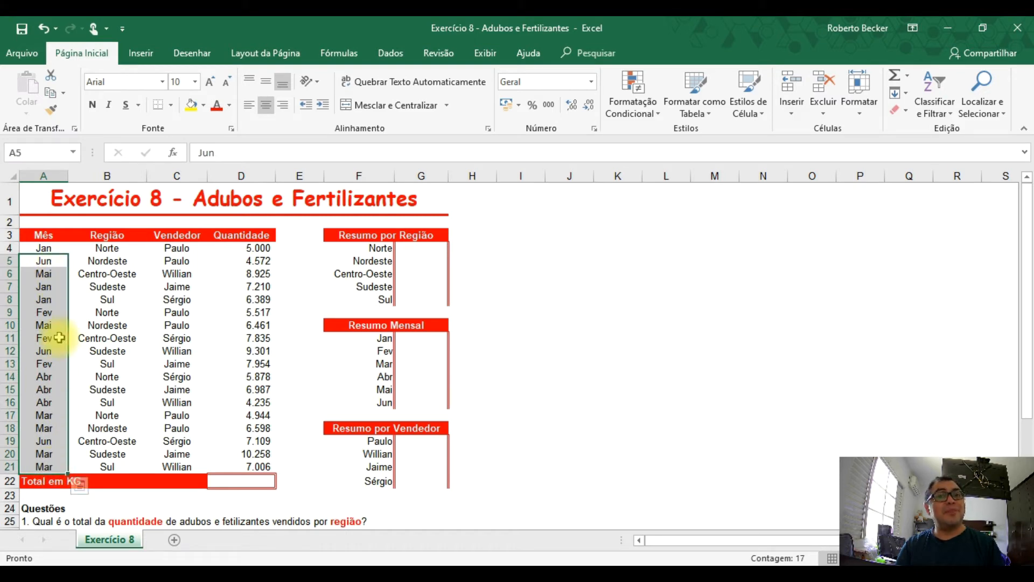
left_click_drag(51, 246, 50, 486)
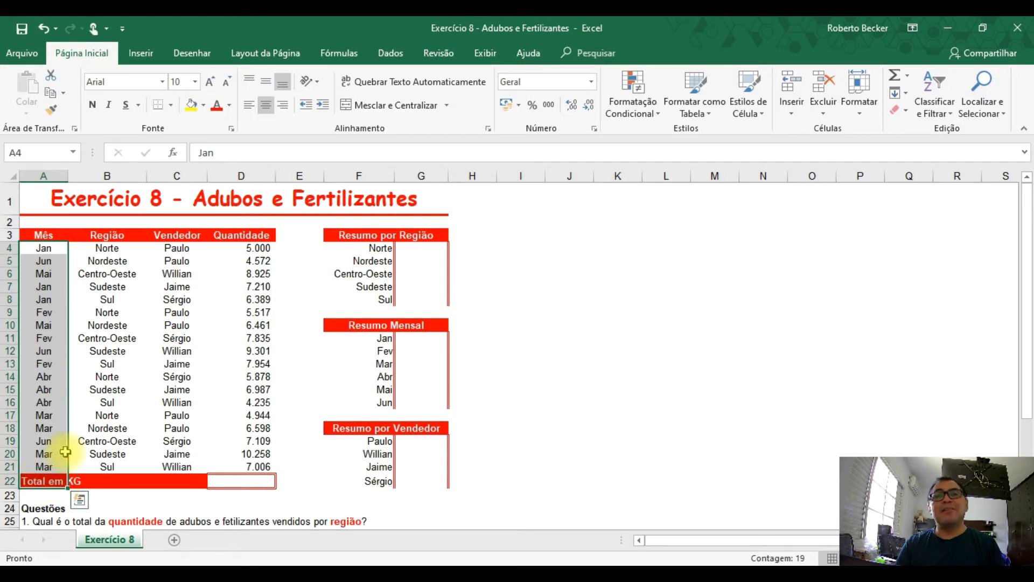
Name the Mês data range A4:A21 as meses, excluding the header and the total row
left_click(52, 249)
left_click_drag(52, 249, 49, 467)
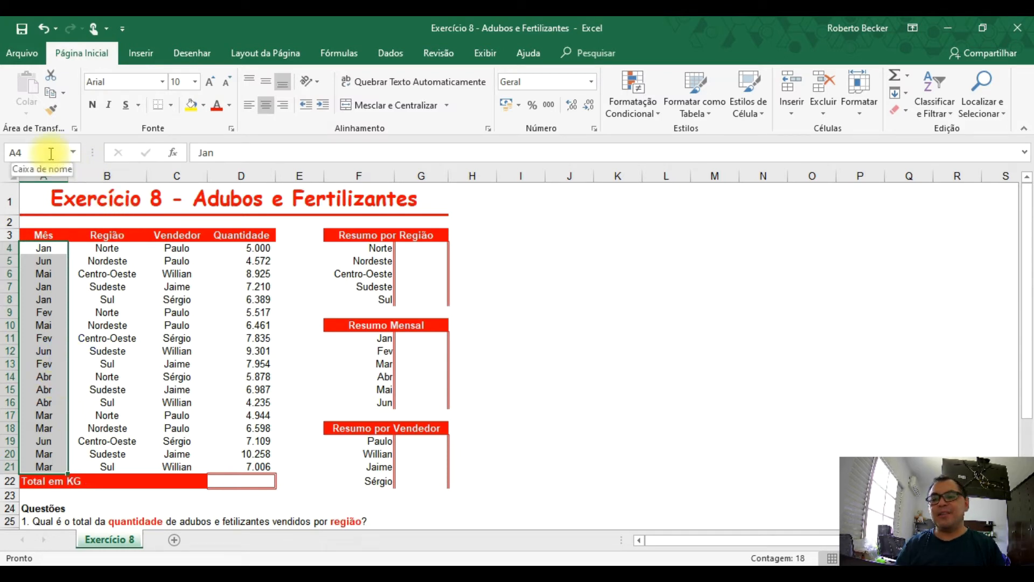
left_click(51, 154)
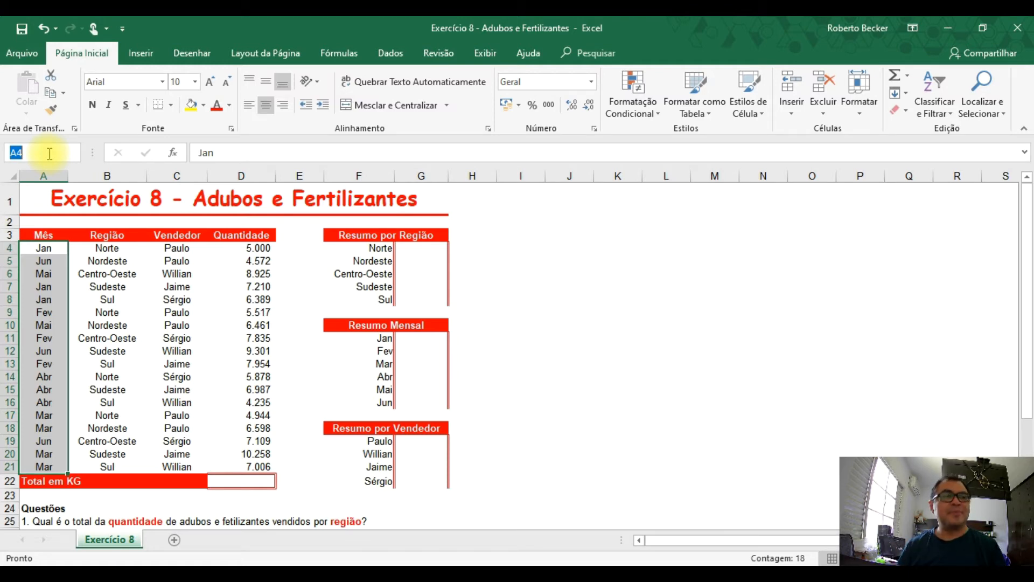
type("meses")
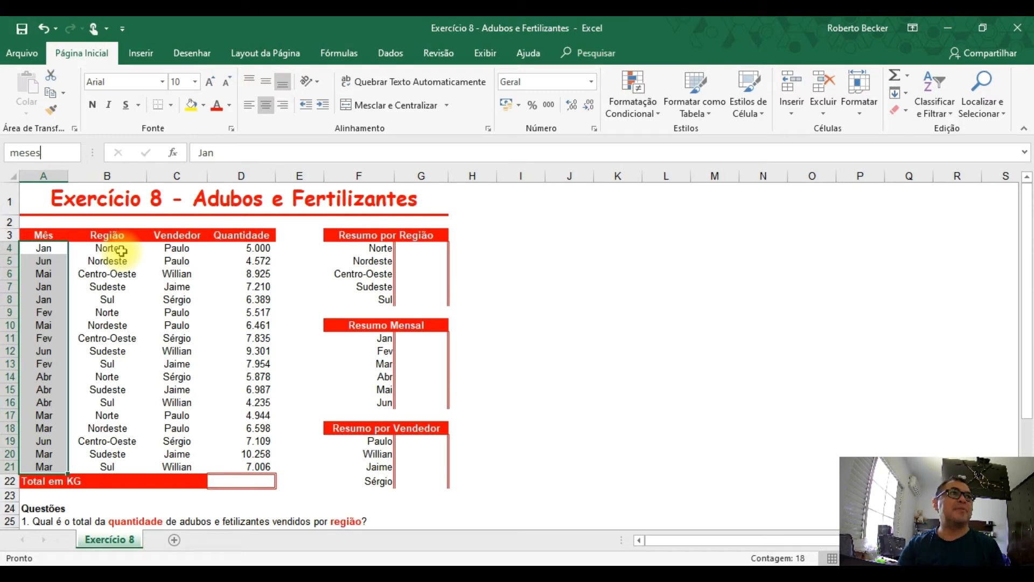
key("Return")
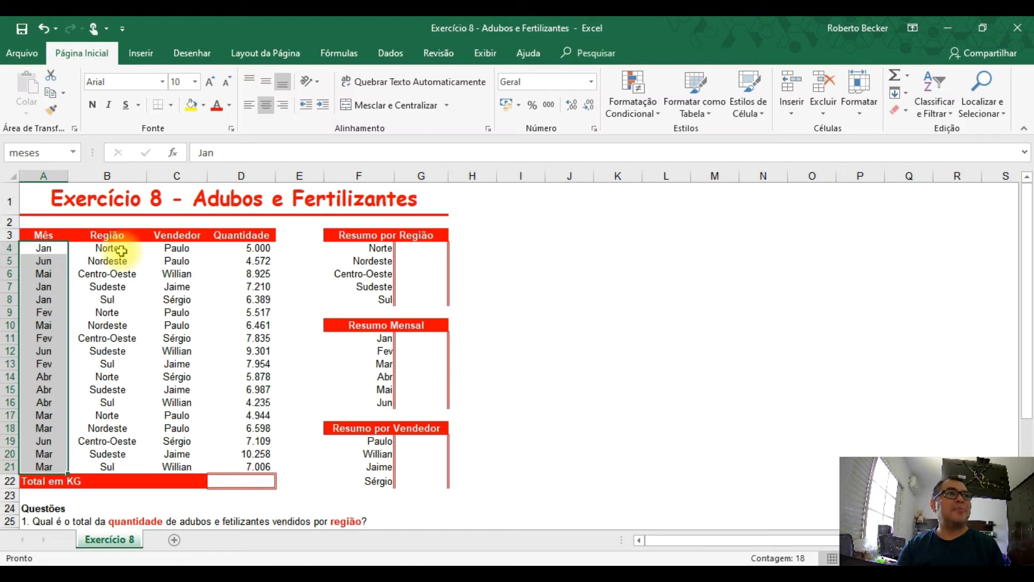
Name the Região data range B4:B21 as regiões
left_click_drag(121, 249, 127, 467)
left_click(43, 149)
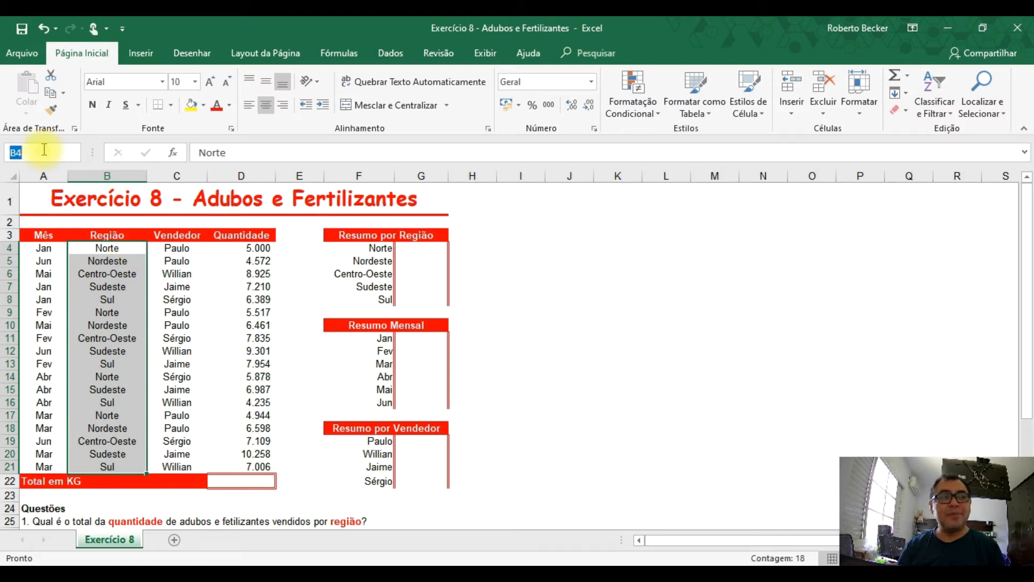
type("r")
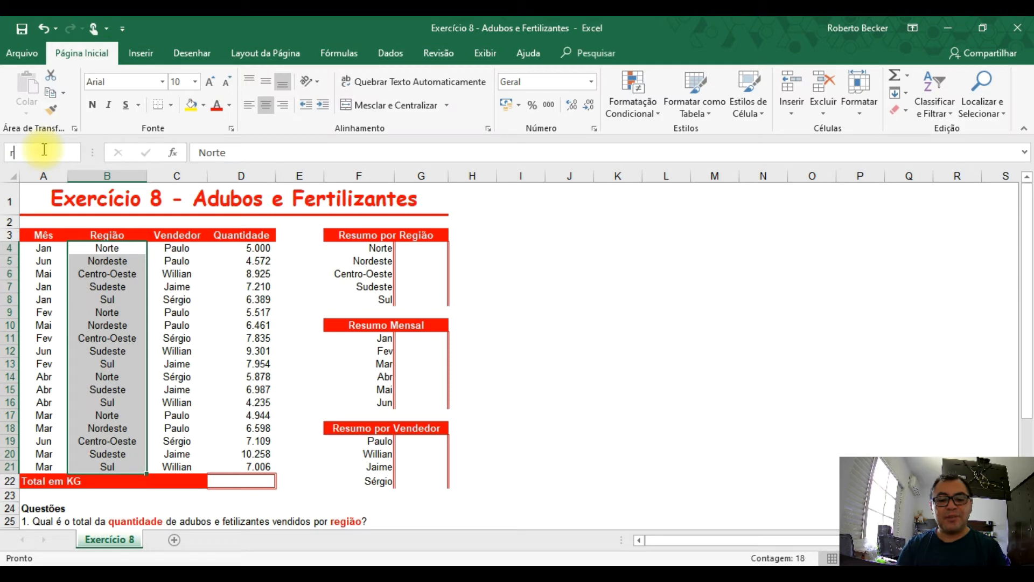
type("egiões")
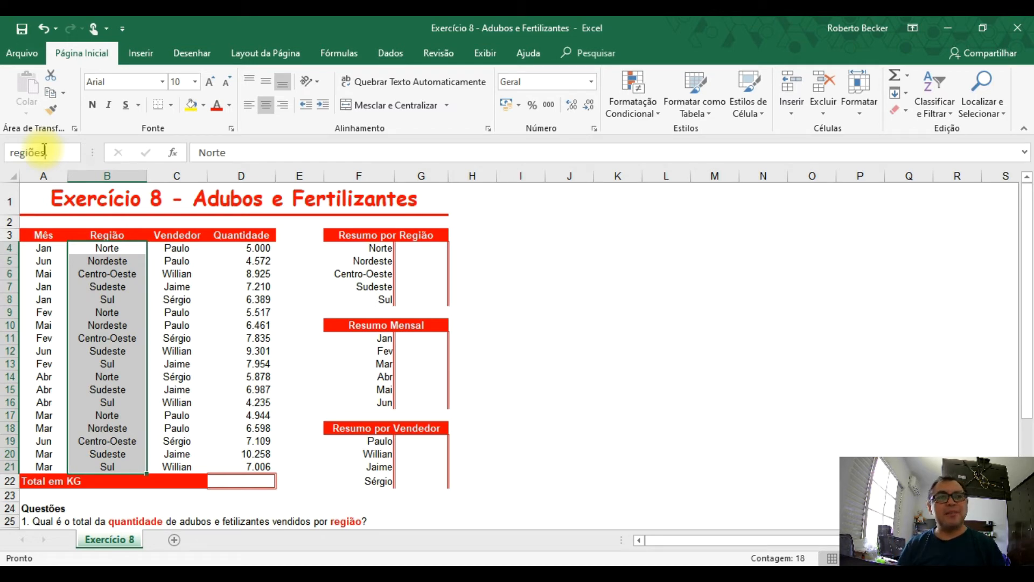
key("Return")
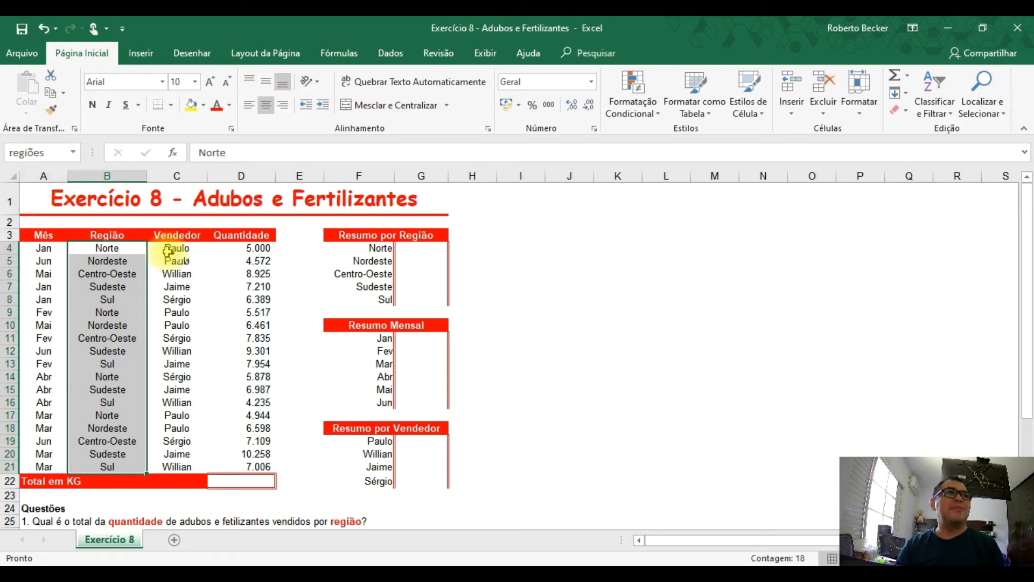
Name the Vendedor data range C4:C21 as vendeores
left_click_drag(197, 247, 189, 464)
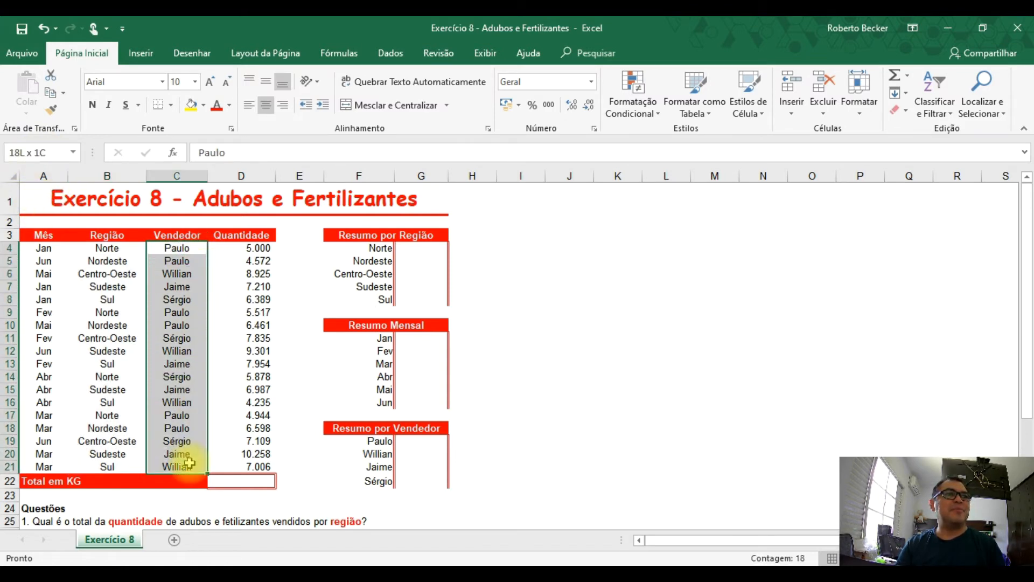
left_click(56, 151)
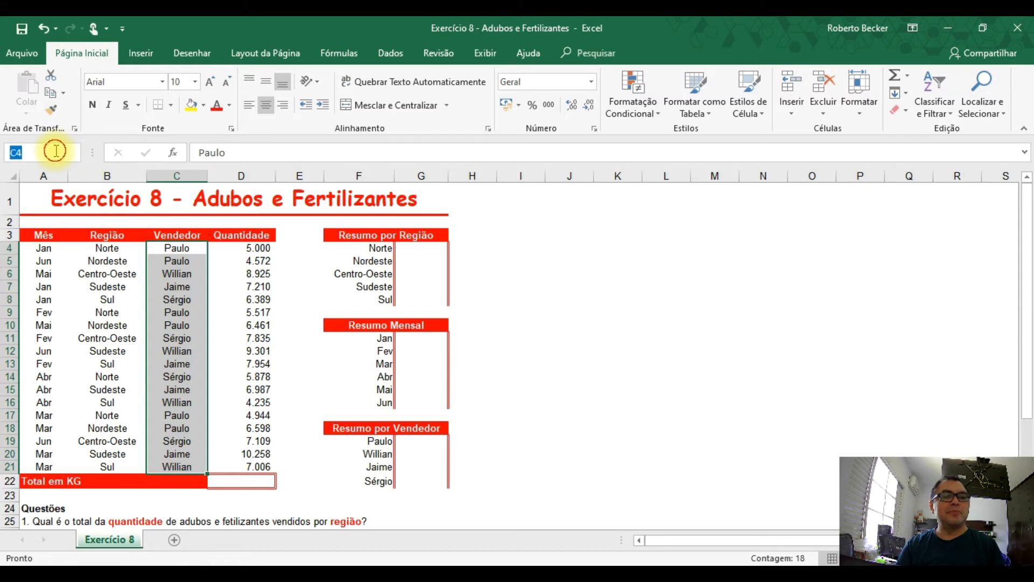
type("vendeores")
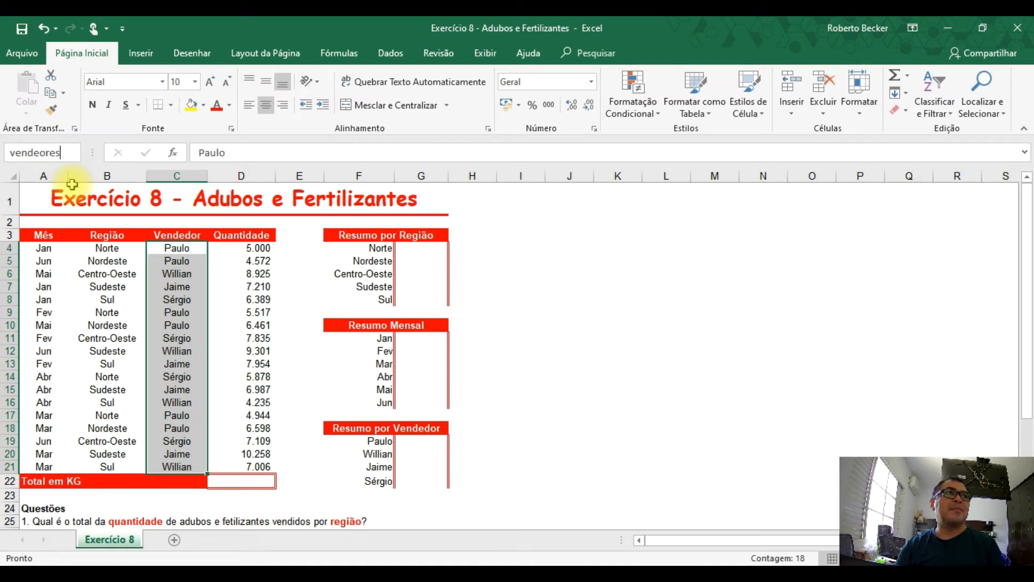
Name the Quantidade data range D4:D21 as qtde
left_click_drag(238, 247, 246, 466)
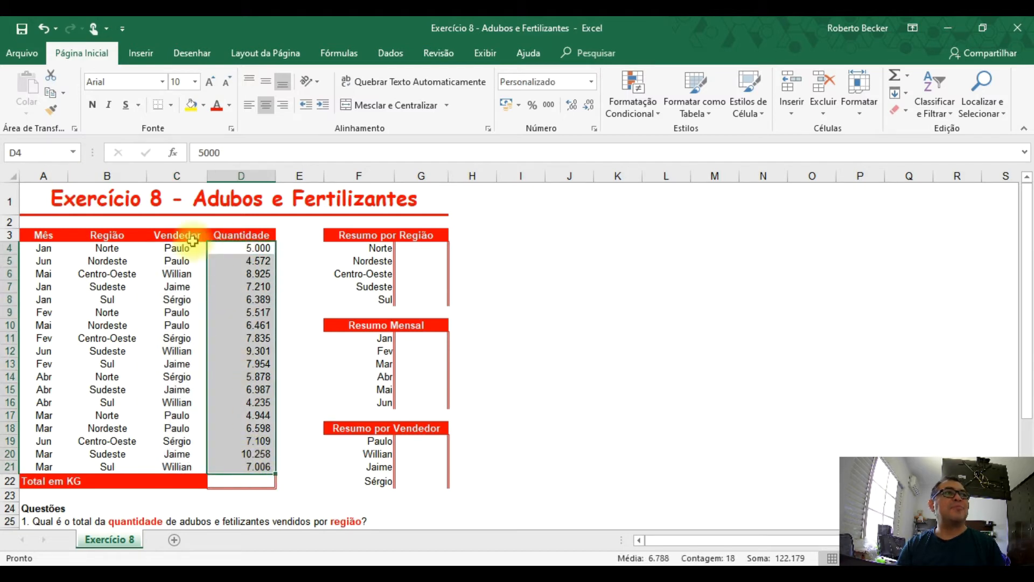
left_click(43, 152)
type("qtde")
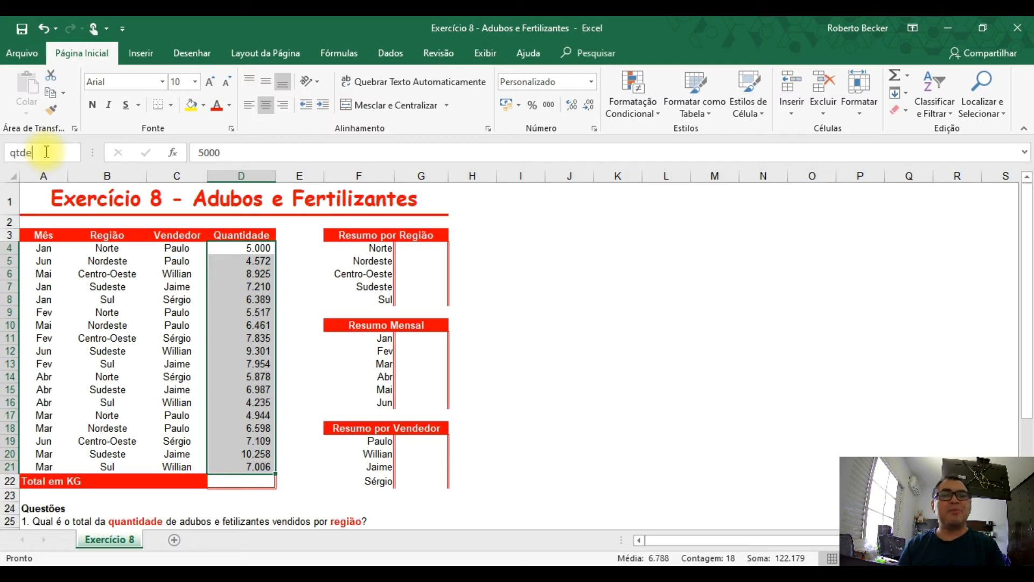
key("Return")
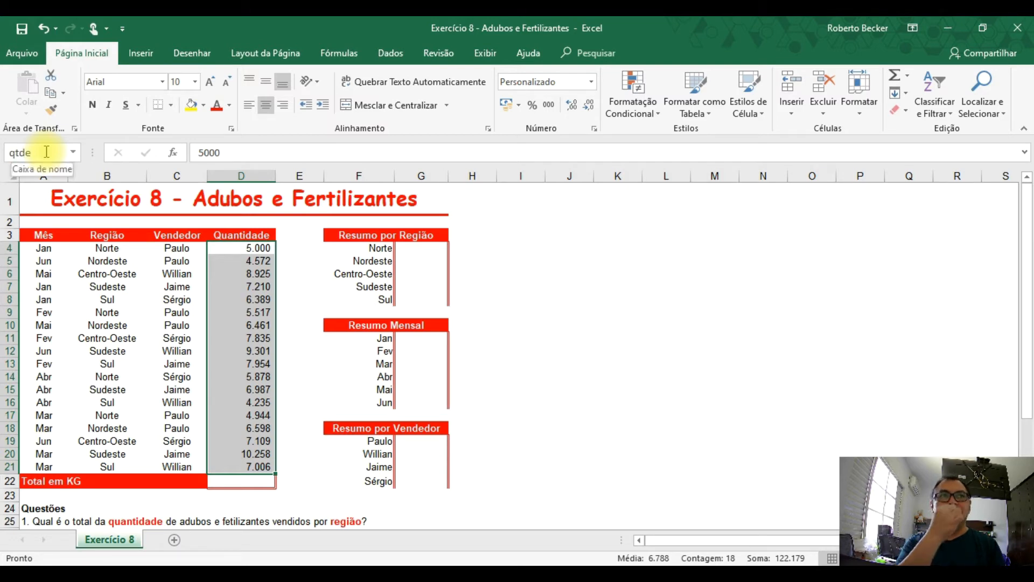
Check the workbook's defined names in the Colar nome dialog from the empty cell M12, without pasting any
left_click(180, 275)
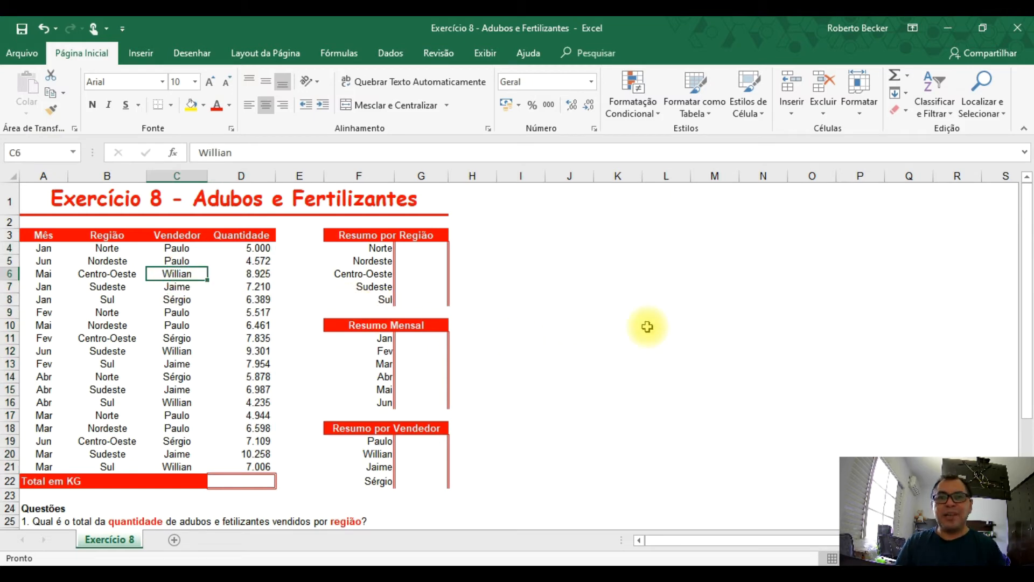
left_click(694, 350)
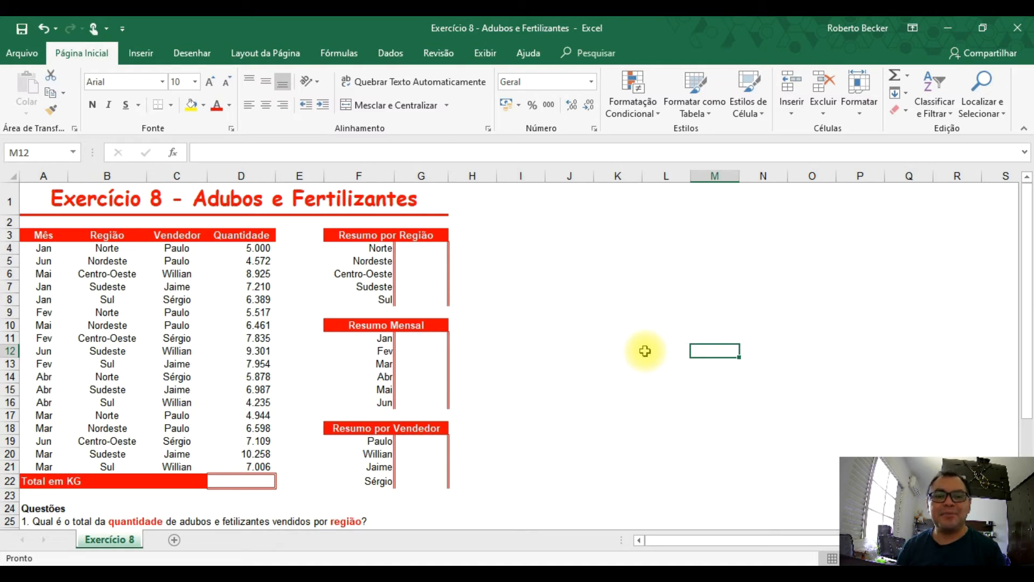
key("F3")
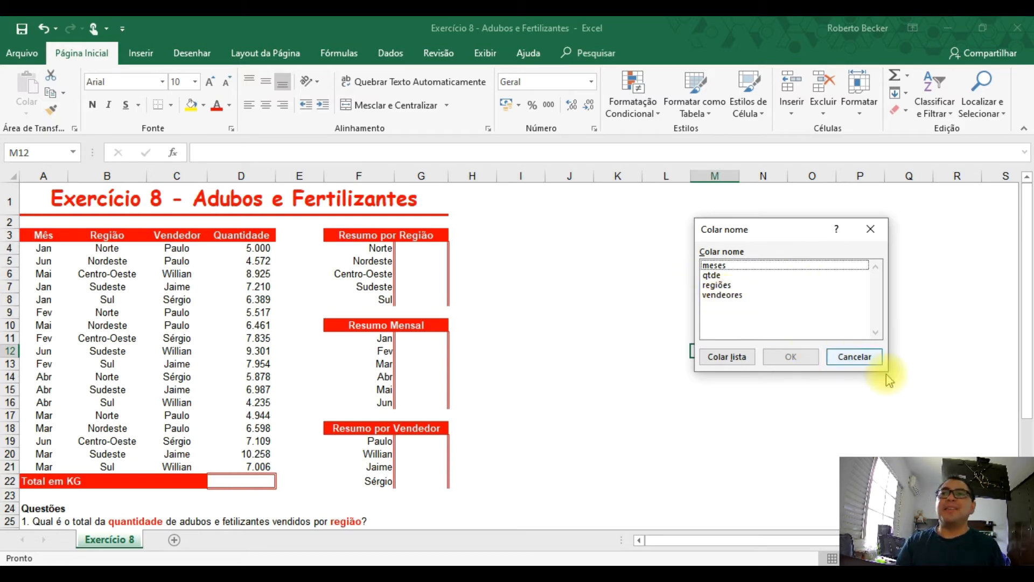
left_click(860, 359)
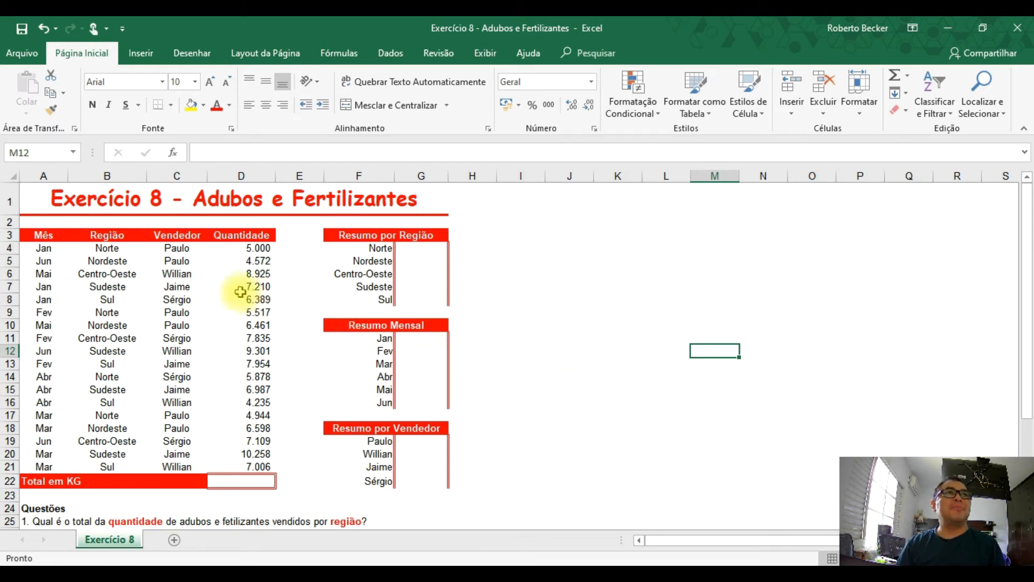
Inspect the cell range that the name vendeores refers to in the Gerenciador de Nomes
left_click(336, 56)
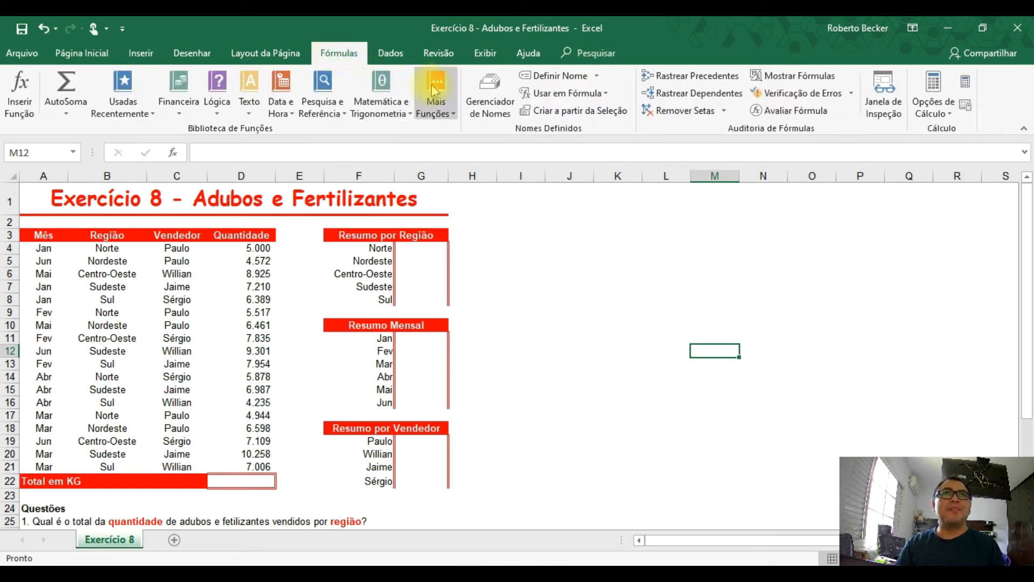
left_click(492, 103)
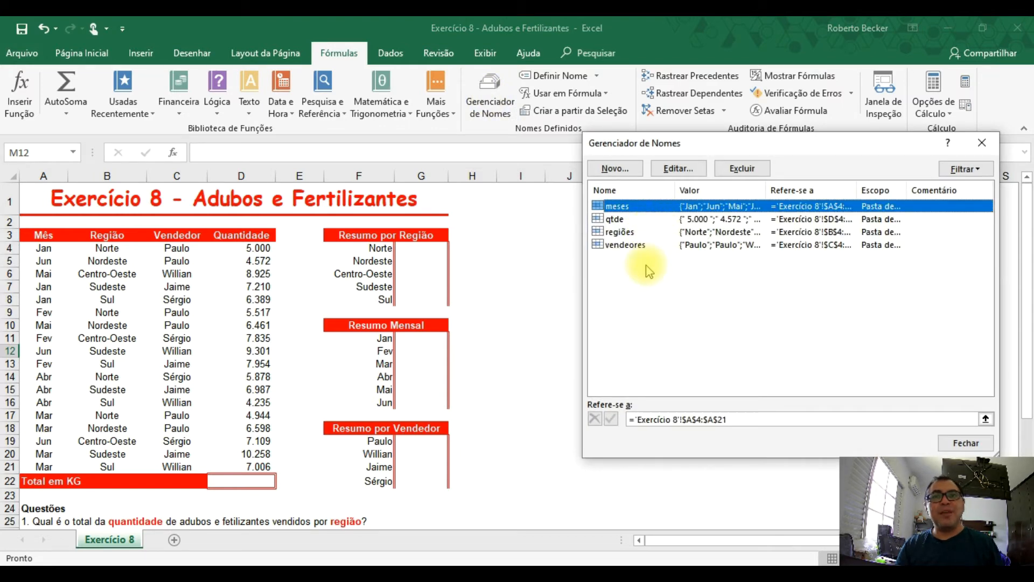
left_click(625, 246)
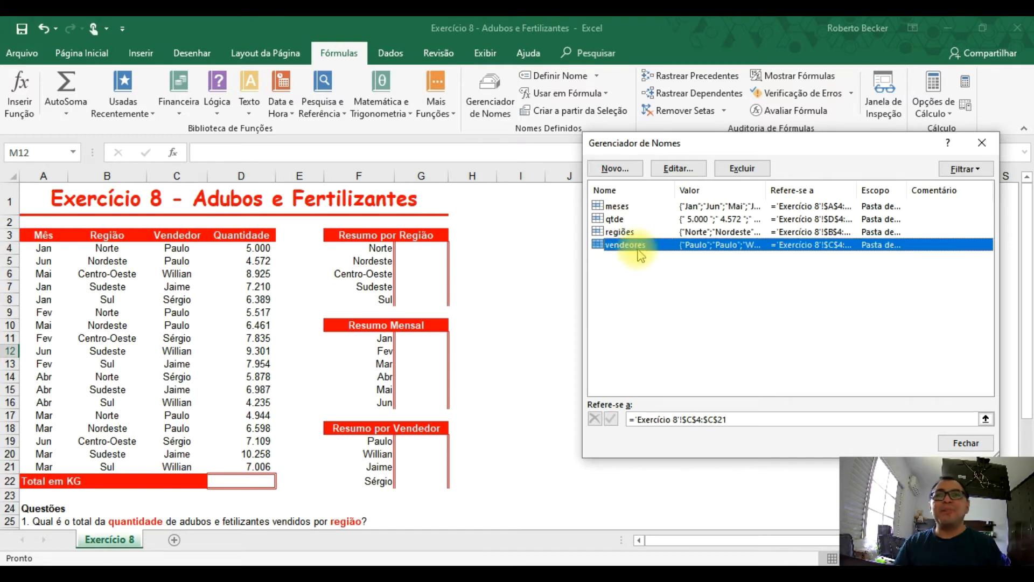
left_click(744, 419)
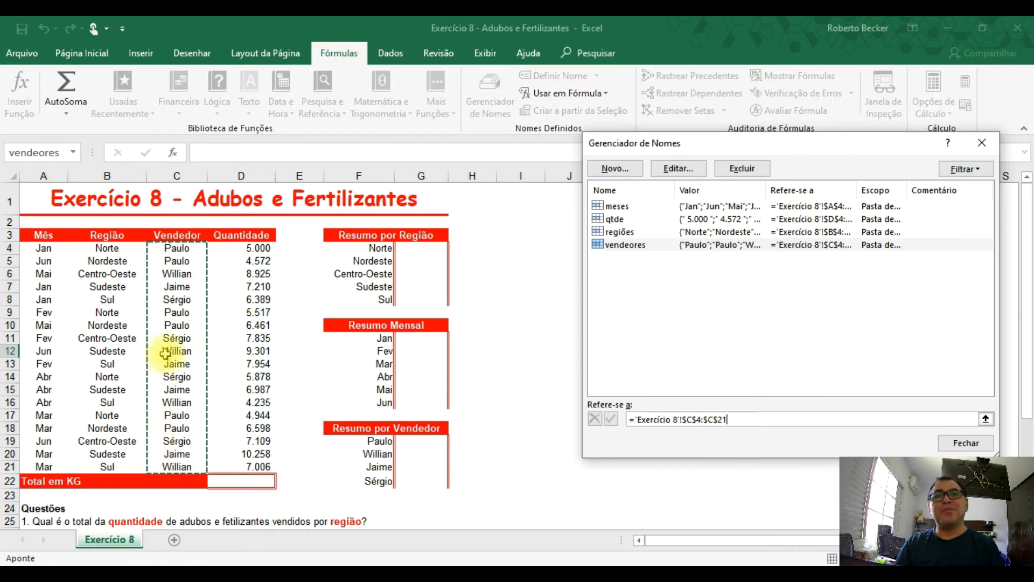
Rename the defined name vendeores as vendedores and close the Gerenciador de Nomes
double_click(645, 245)
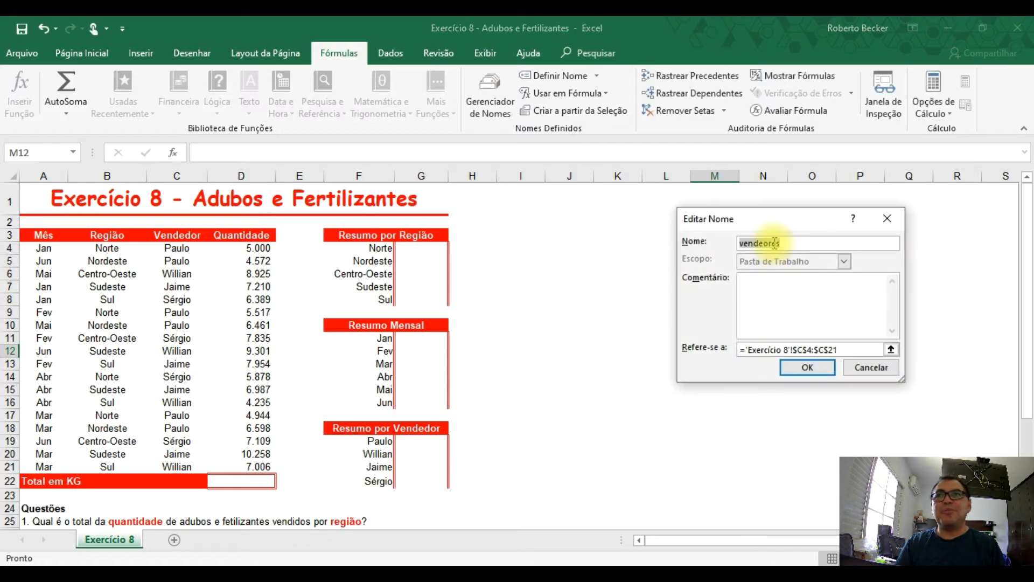
left_click(763, 244)
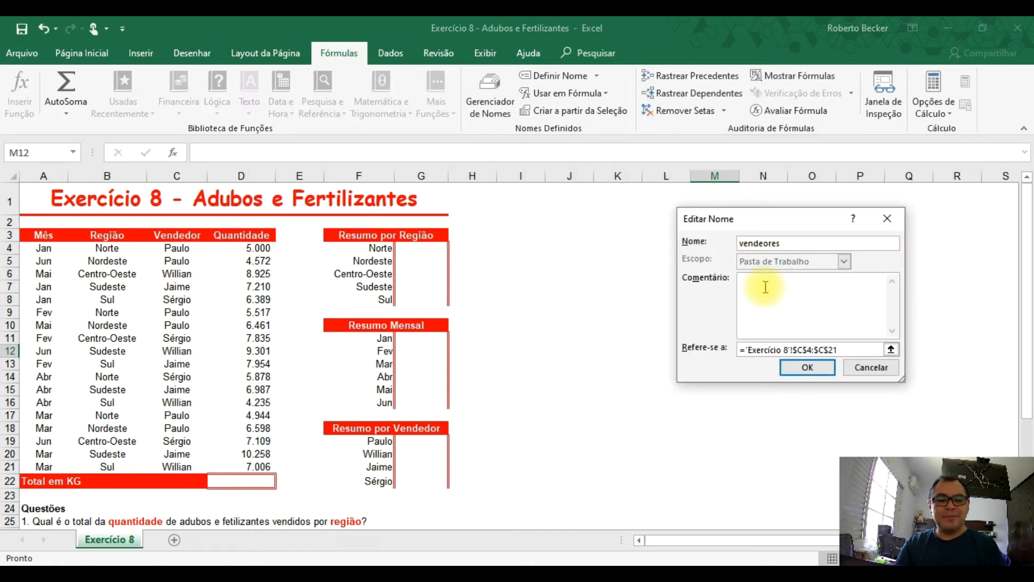
type("d")
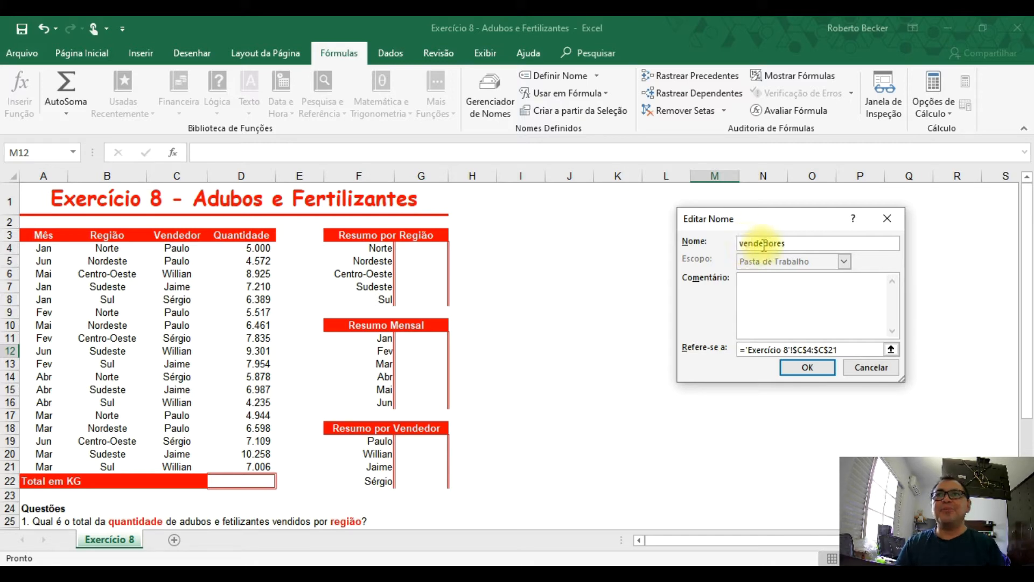
left_click(808, 369)
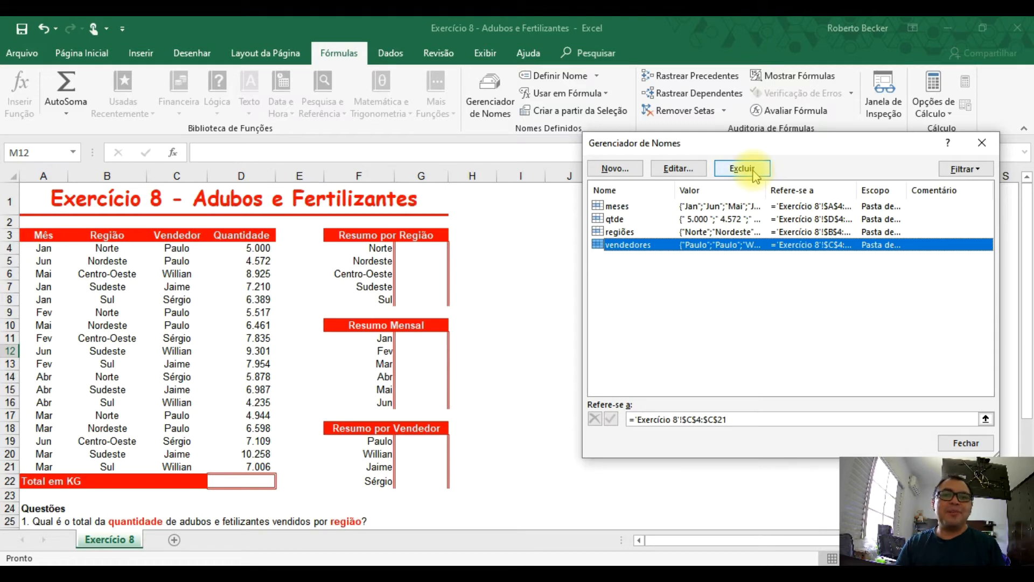
key("Escape")
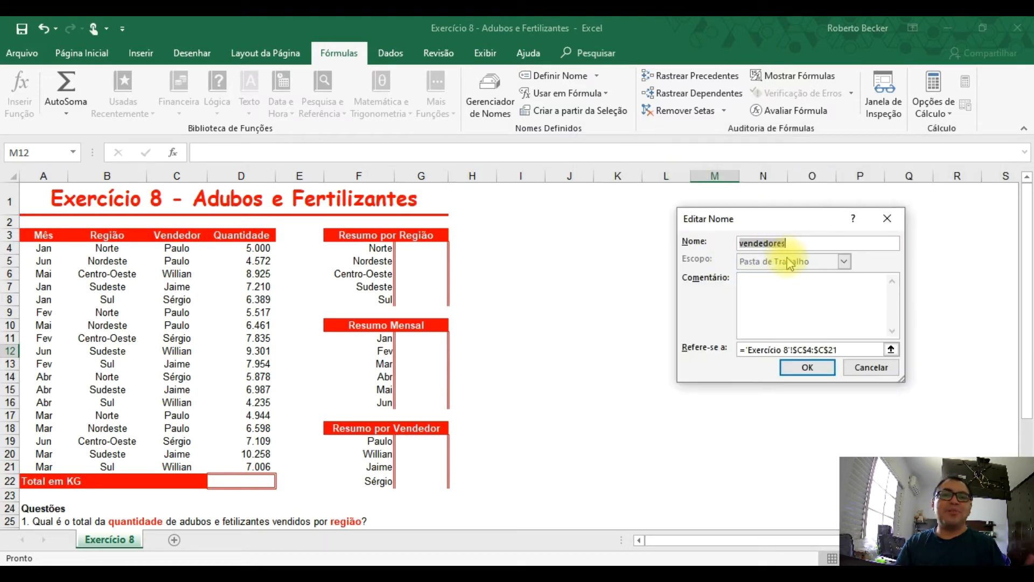
left_click(873, 368)
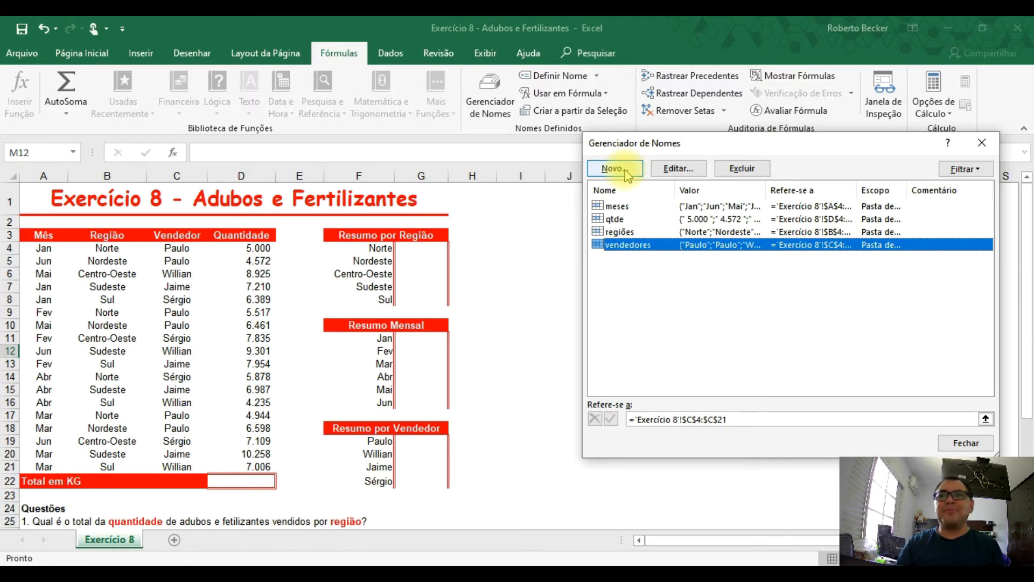
left_click(966, 443)
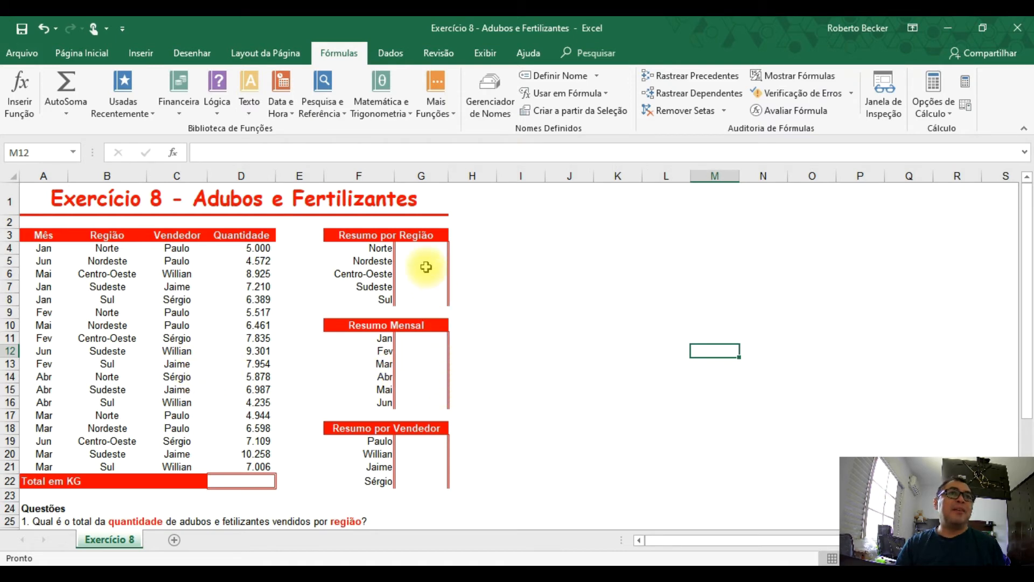
left_click(423, 248)
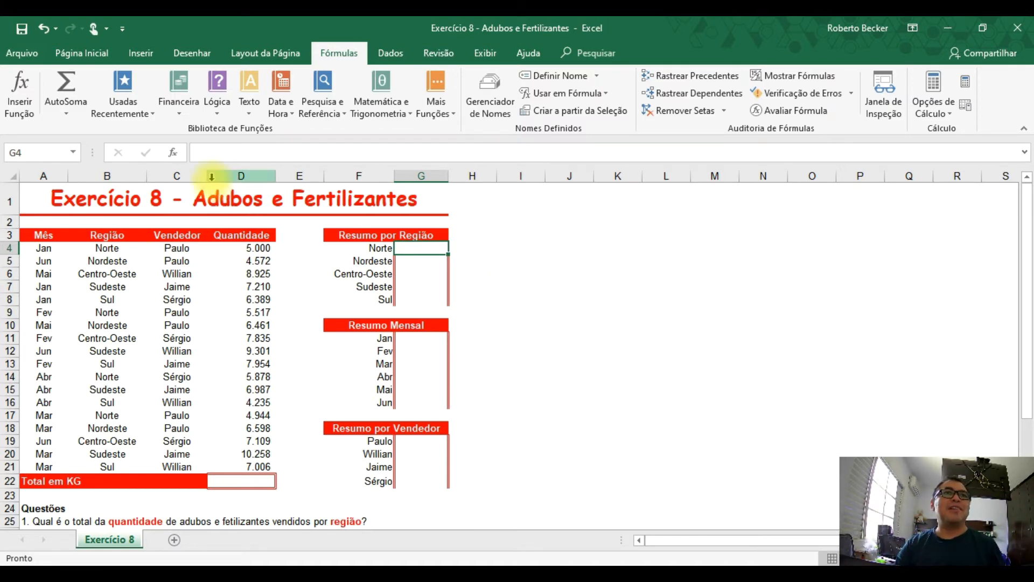
left_click(379, 248)
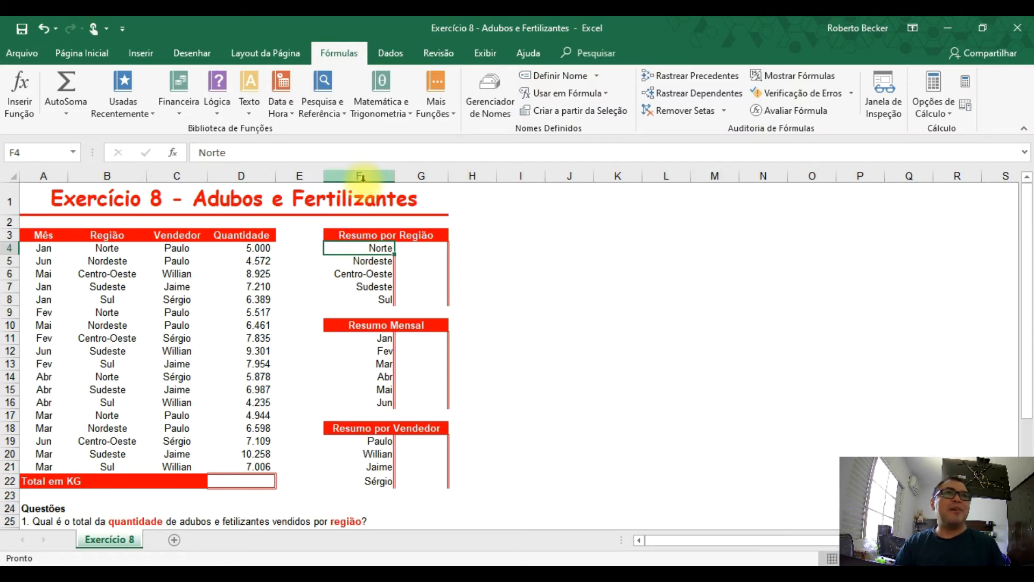
left_click(33, 150)
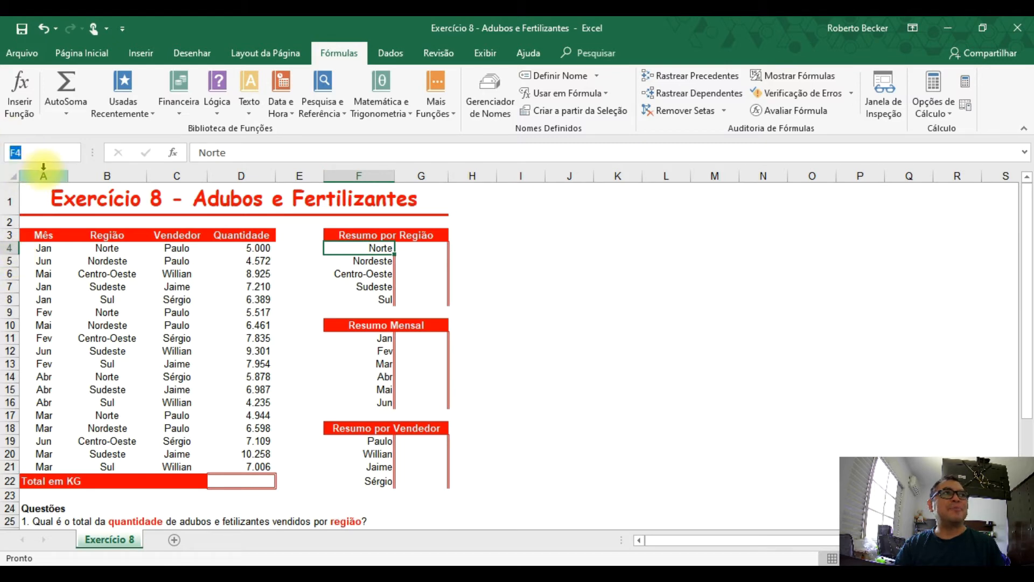
Start a SOMASE formula in G4 for the Norte region, using the named range regiões as its interval
left_click(421, 248)
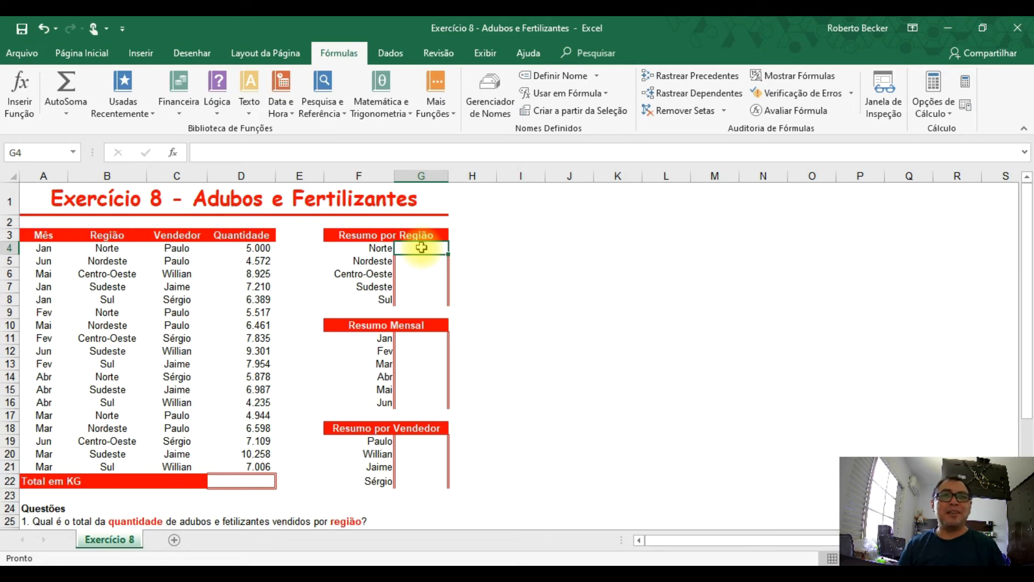
type("=som")
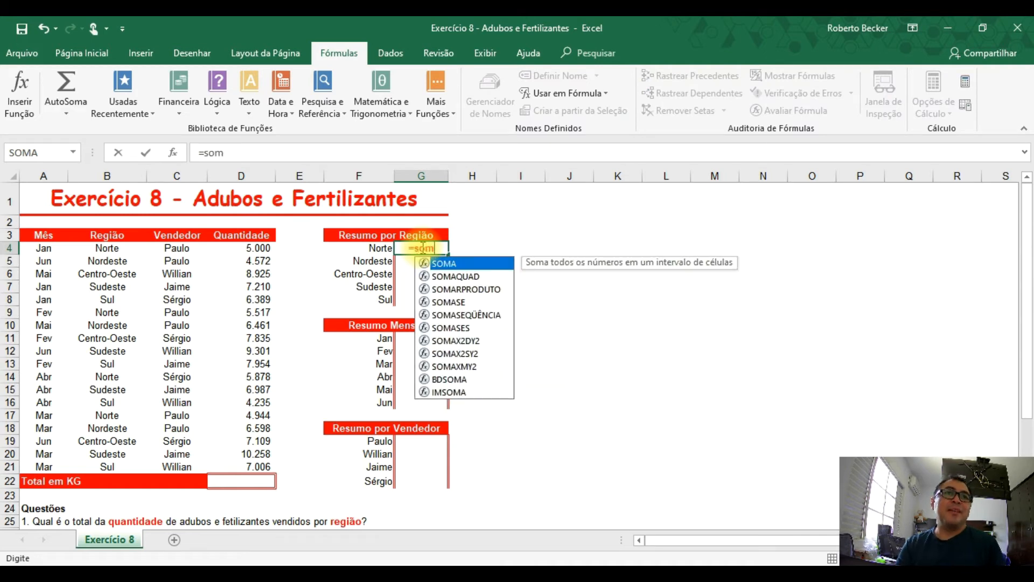
key("BackSpace")
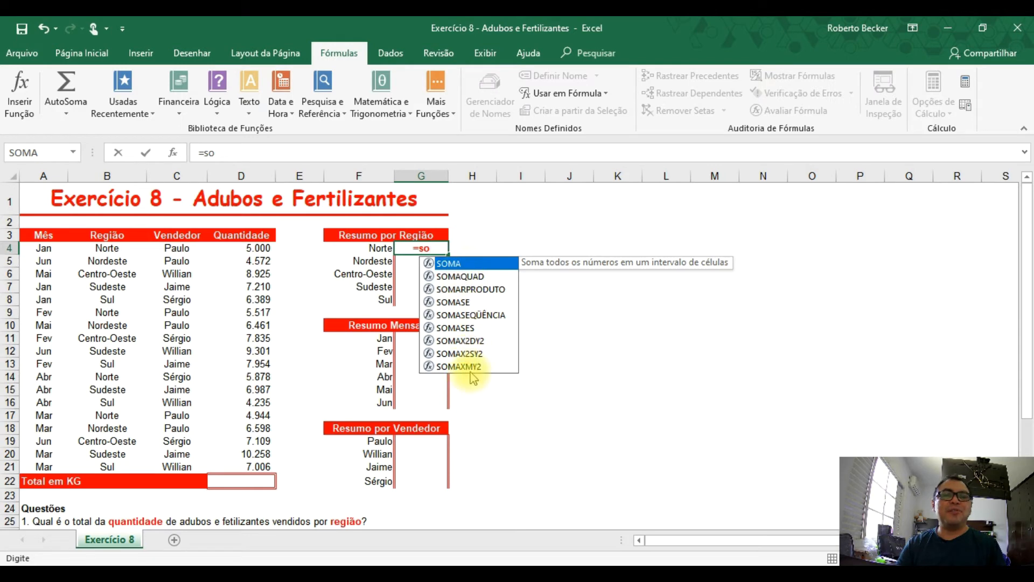
double_click(458, 303)
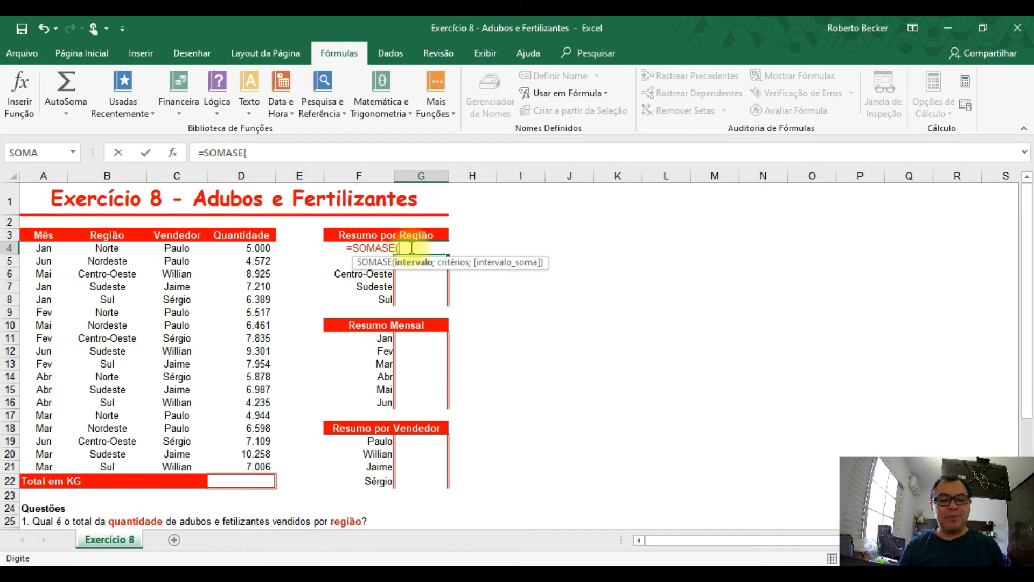
key("F3")
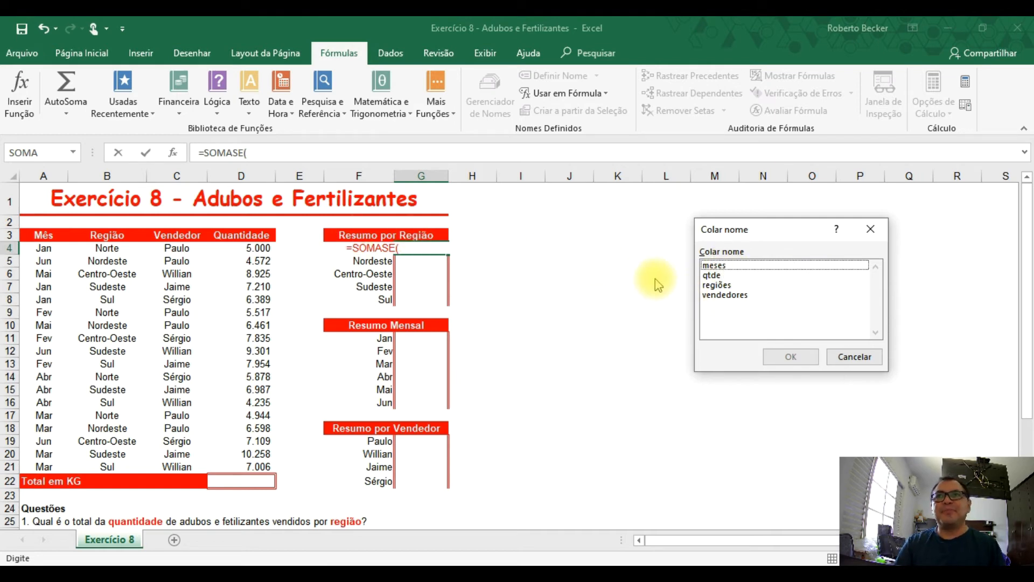
left_click(732, 285)
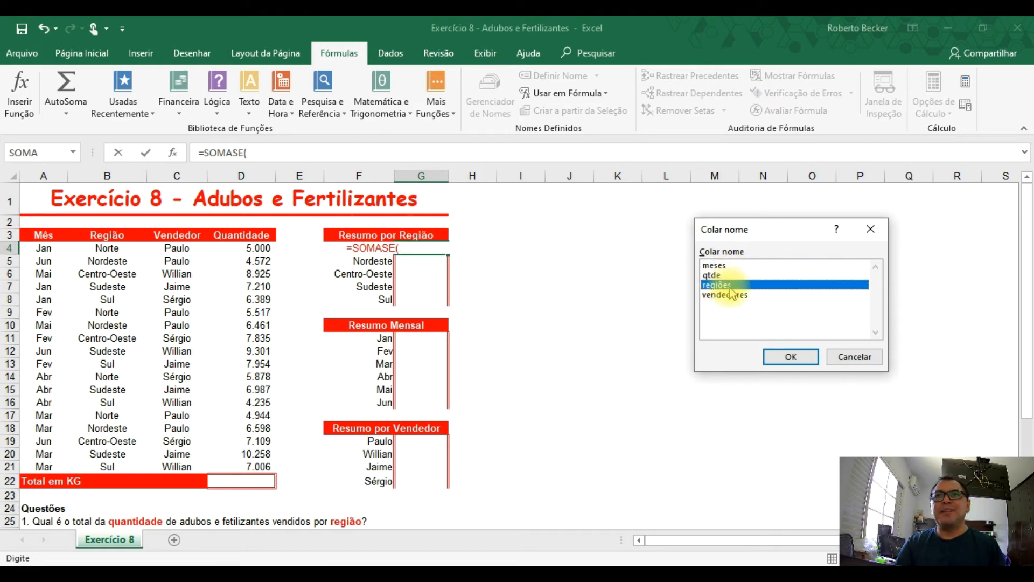
left_click(790, 356)
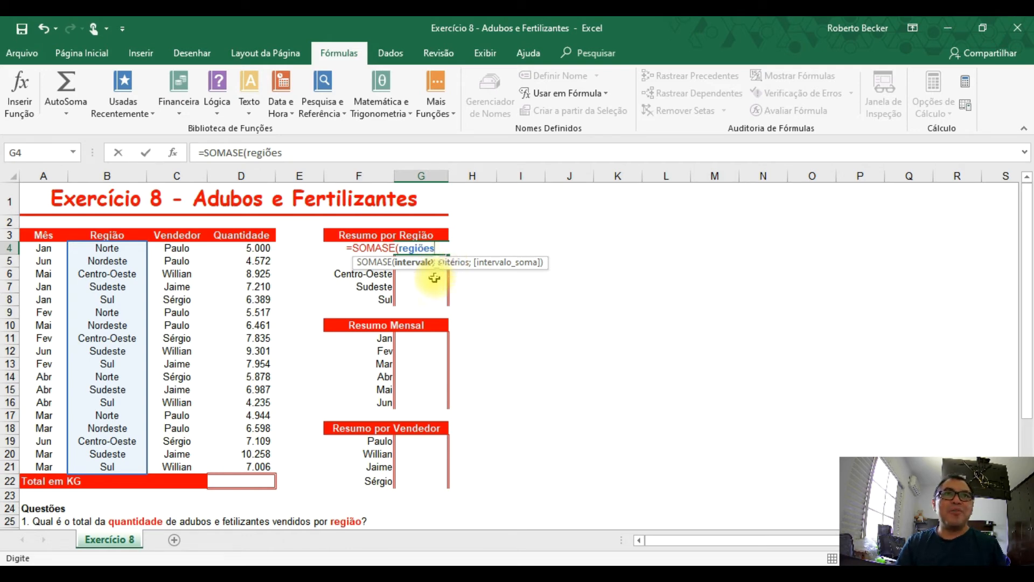
Finish G4's SOMASE formula with criterion F4 and sum range qtde, and copy it down to G8 for the other regions
type(";")
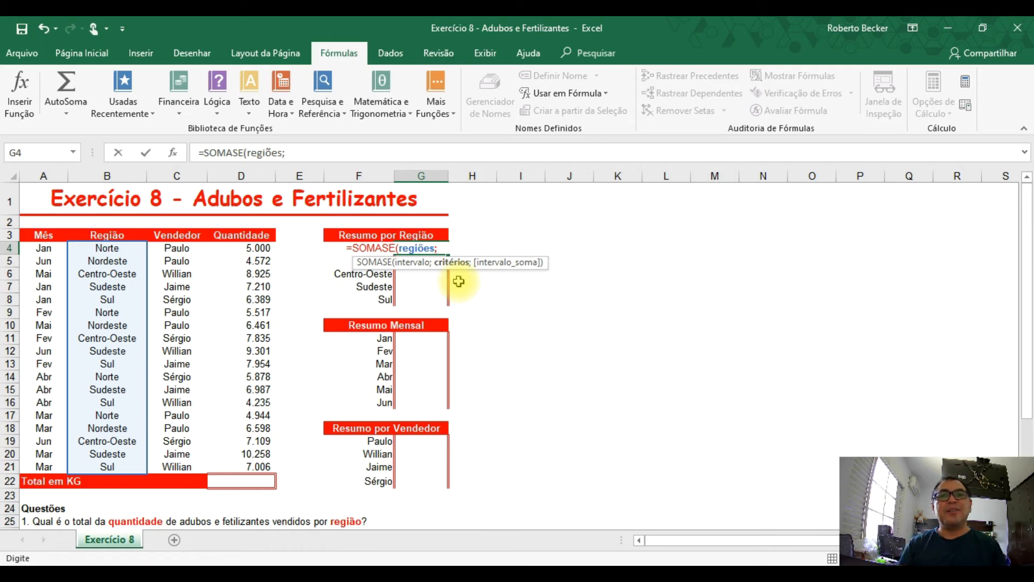
type("f4")
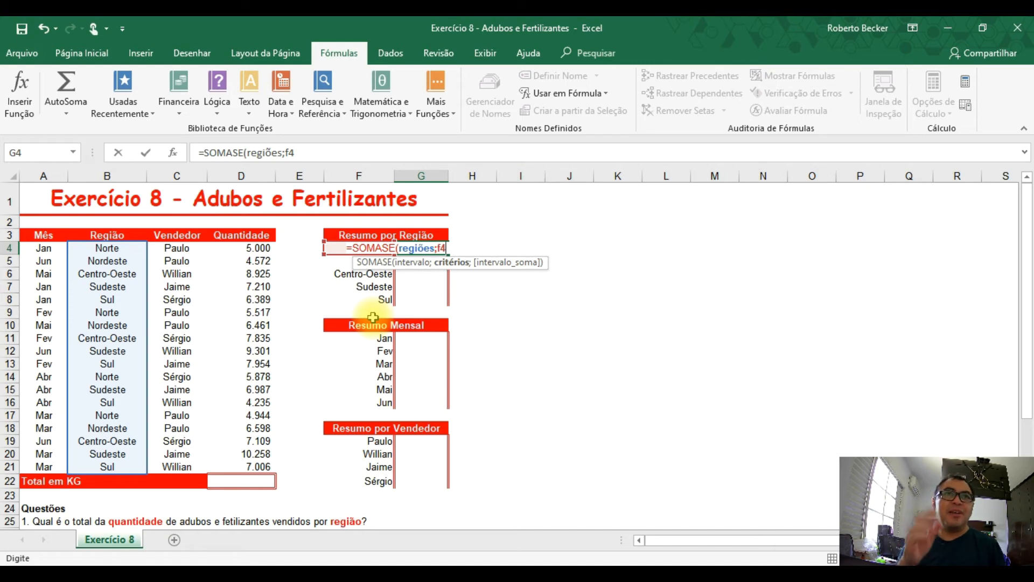
type(";")
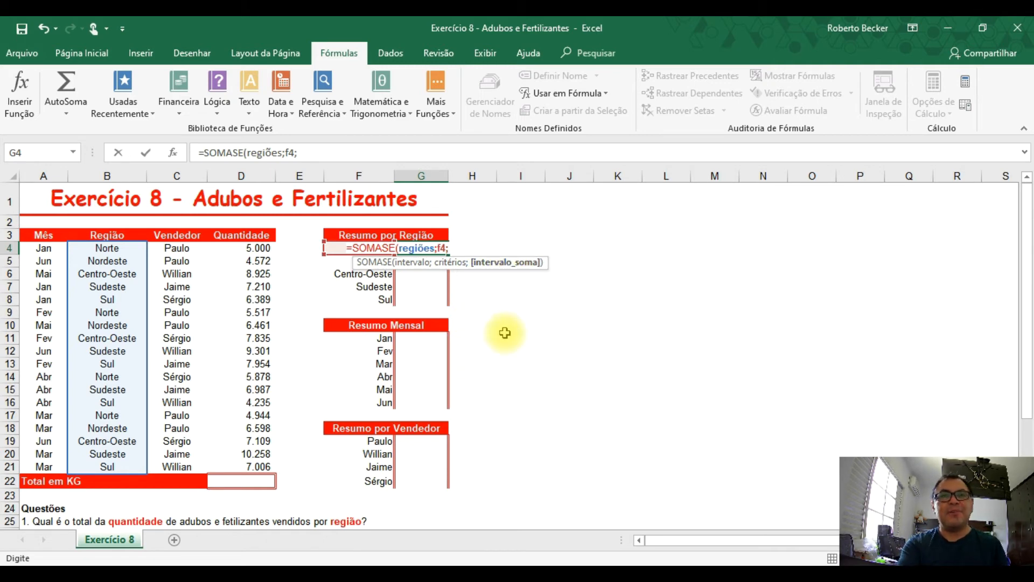
key("F3")
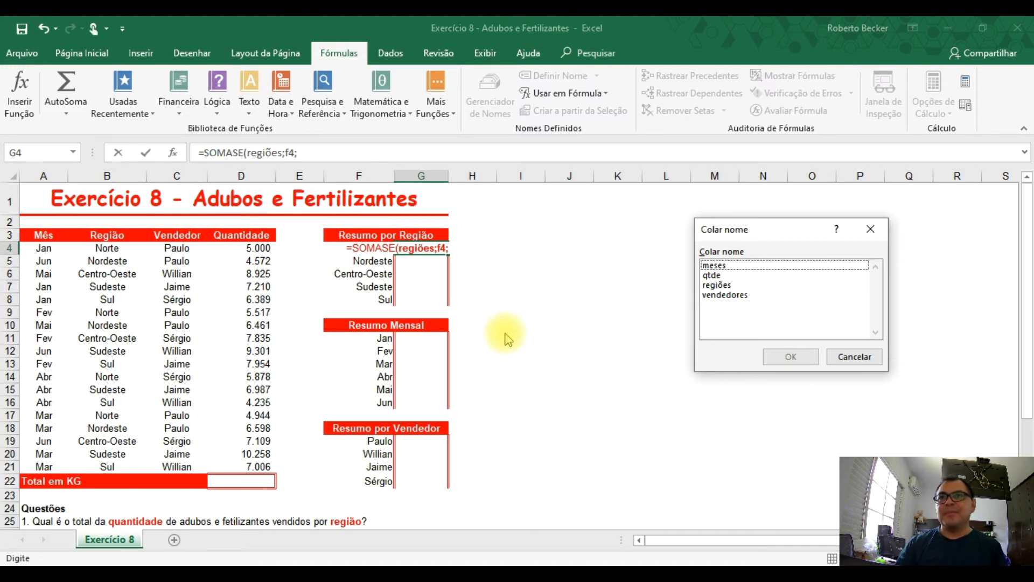
left_click(716, 276)
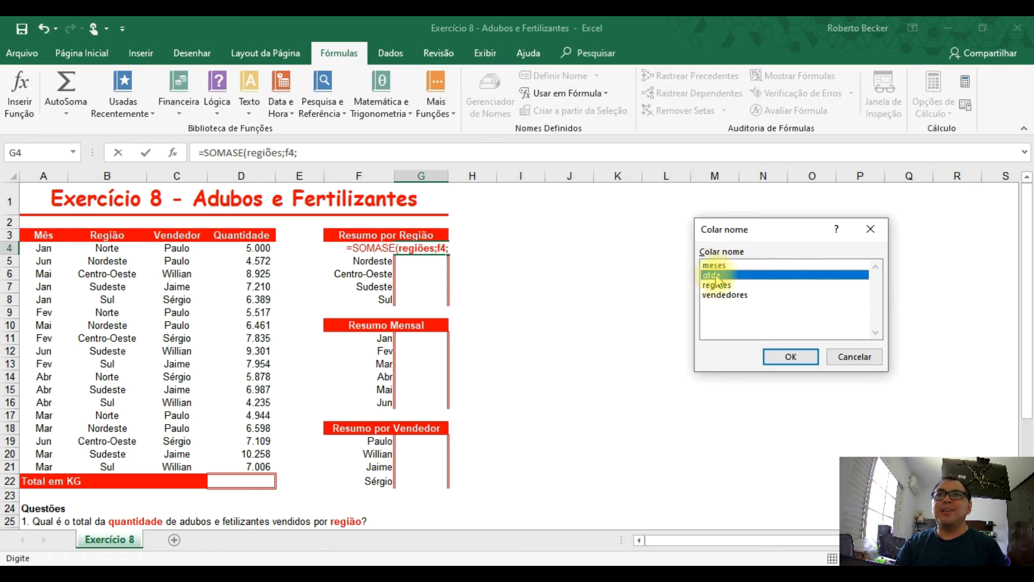
left_click(789, 358)
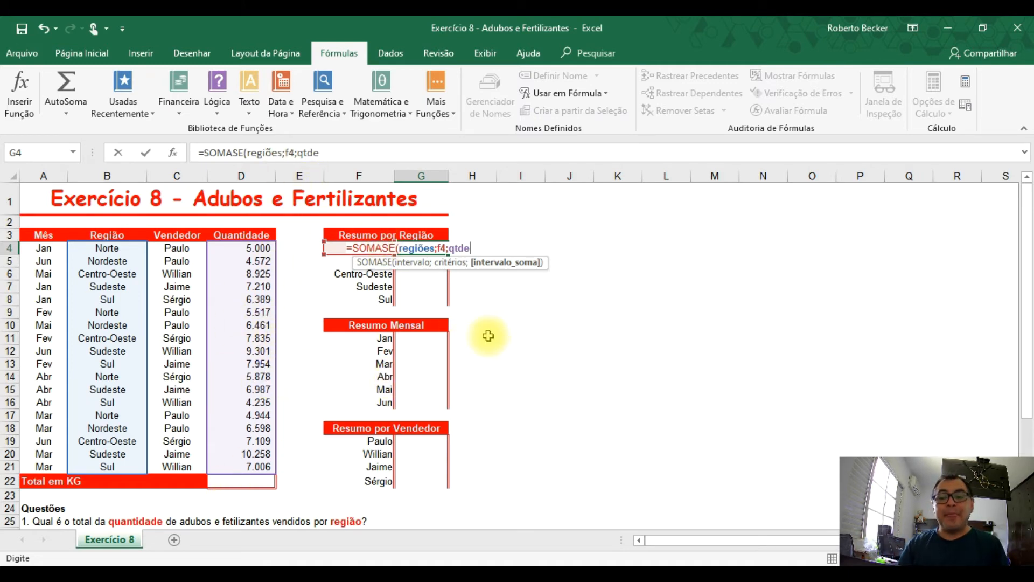
key("Return")
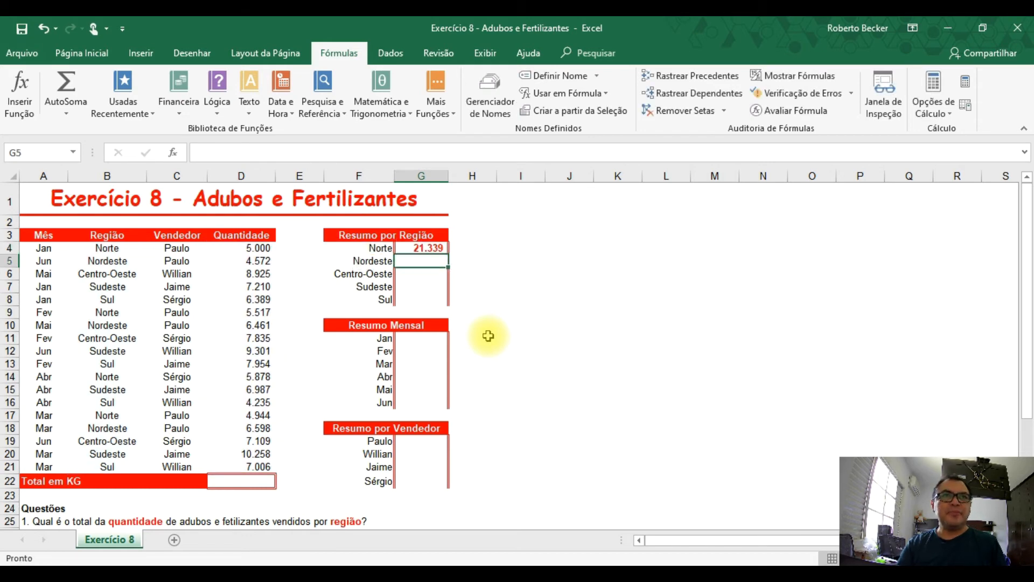
left_click(427, 247)
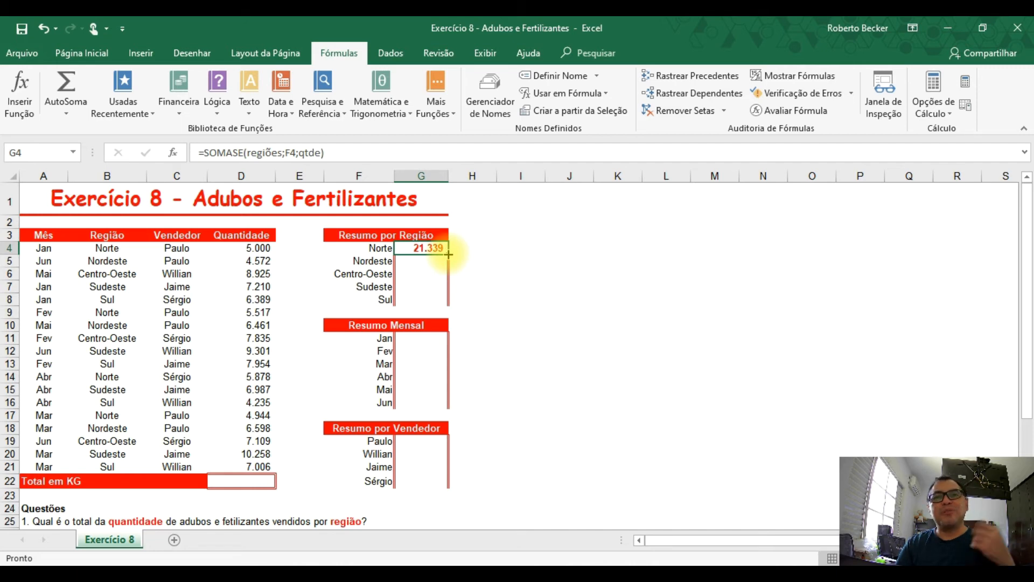
left_click_drag(448, 254, 445, 307)
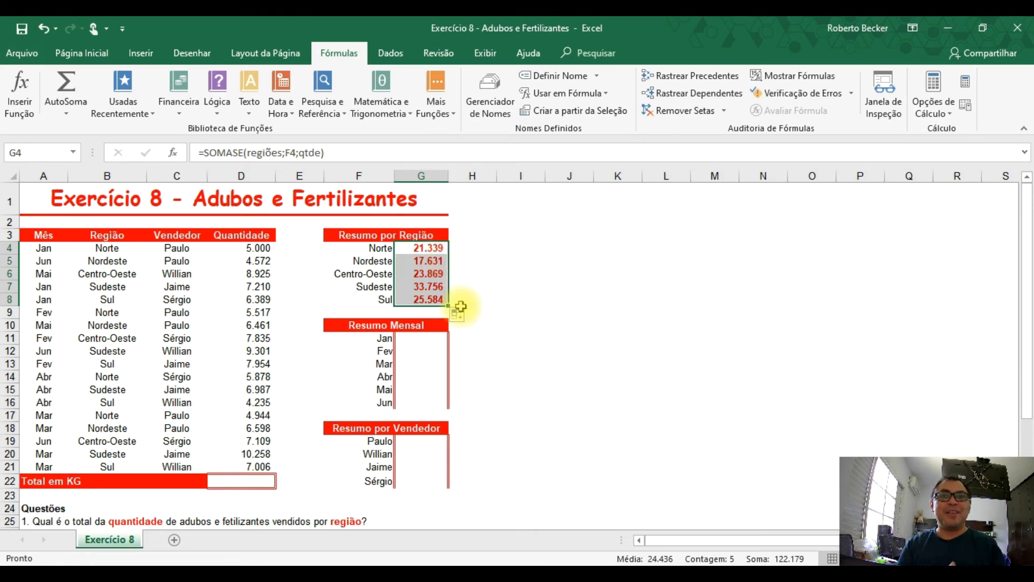
Check the ranges and criterion cells used by the copied SOMASE formulas in the Resumo por Região, from G4 to G8
double_click(438, 248)
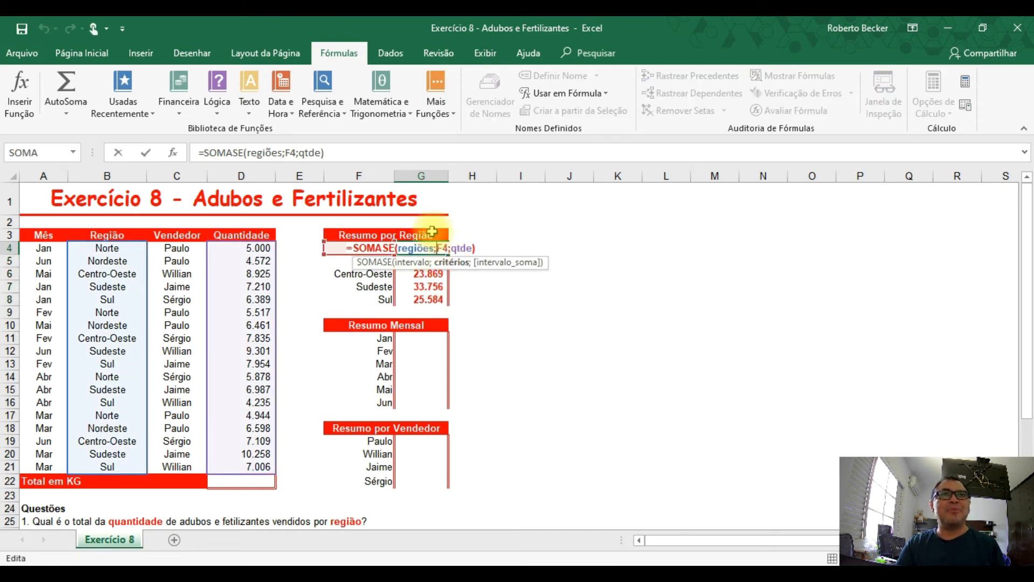
key("Return")
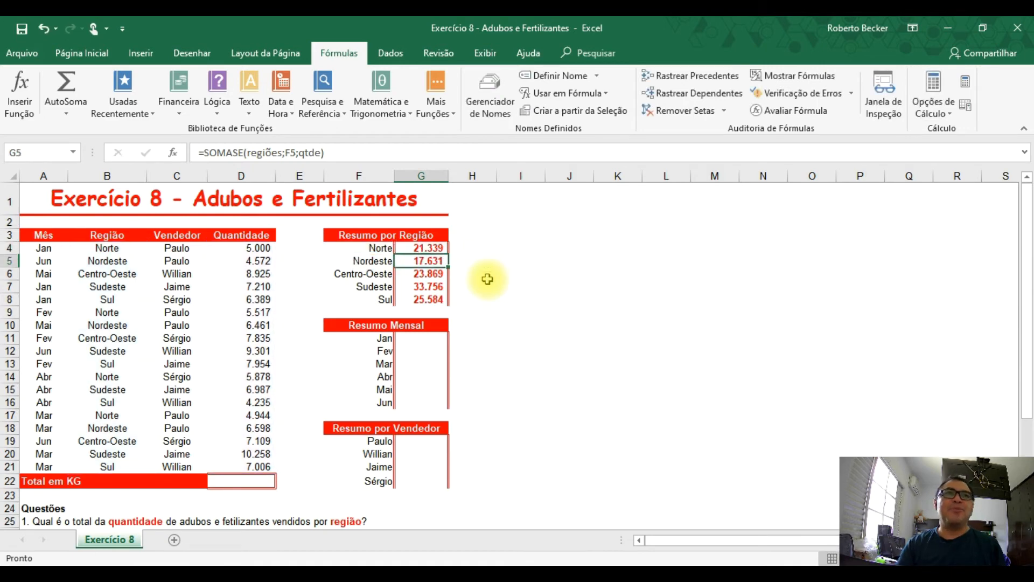
left_click(381, 249)
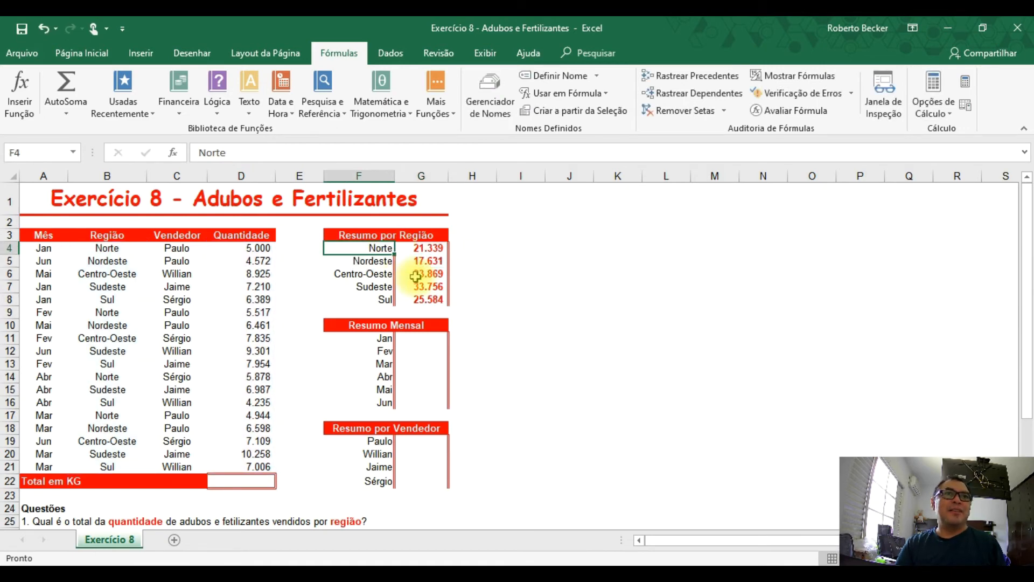
left_click(381, 262)
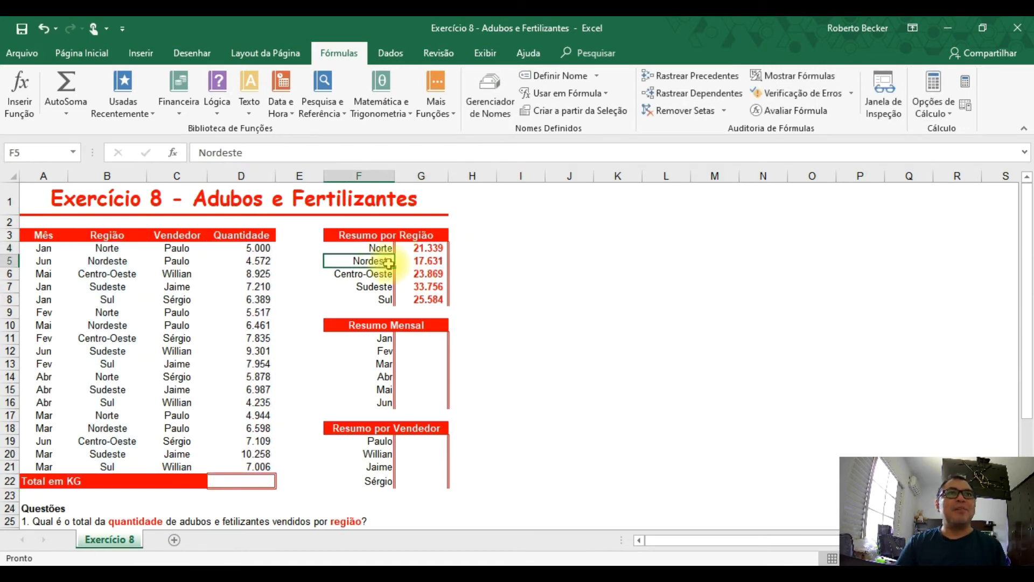
double_click(424, 261)
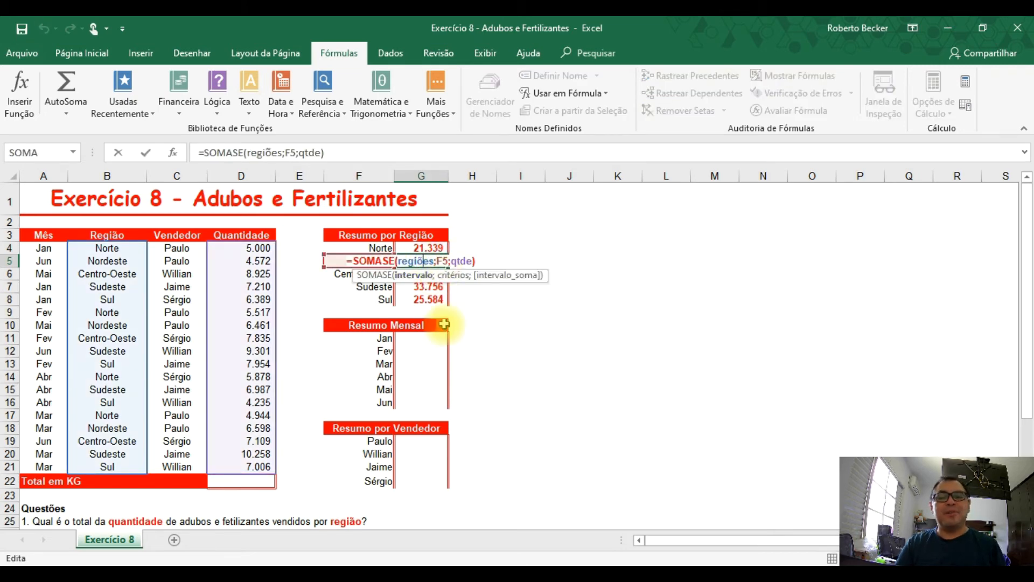
key("Return")
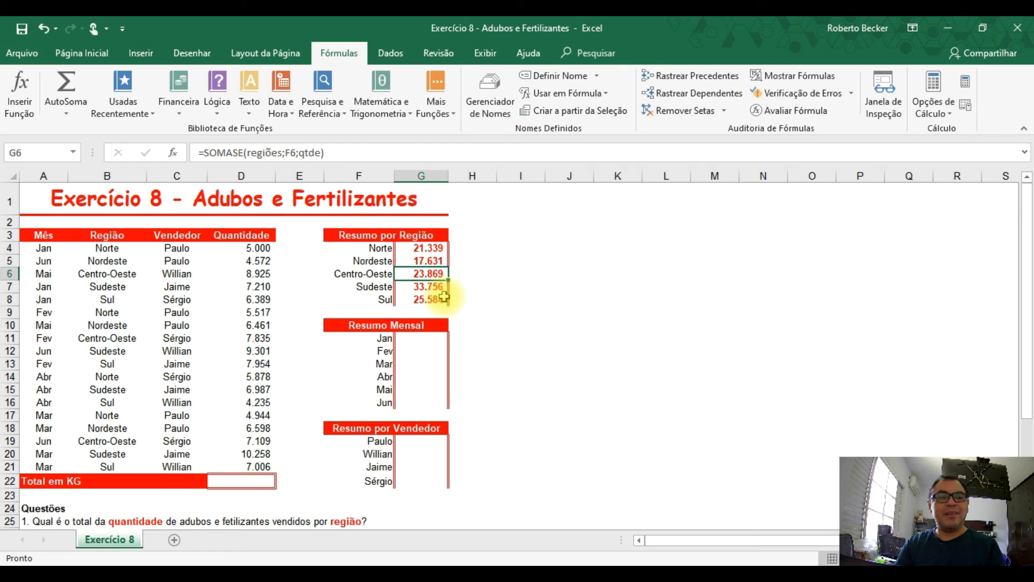
key("F2")
key("Return")
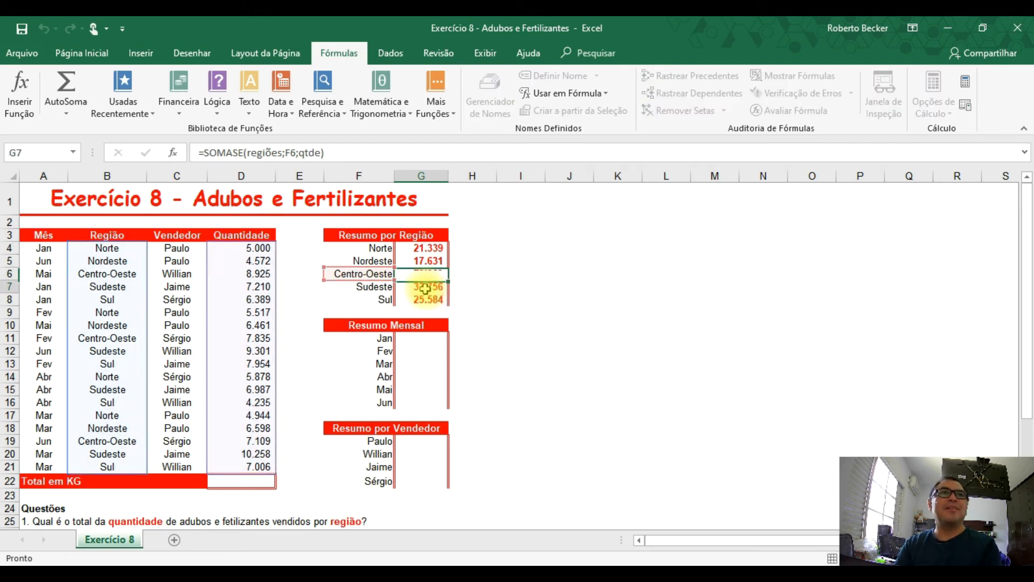
double_click(427, 300)
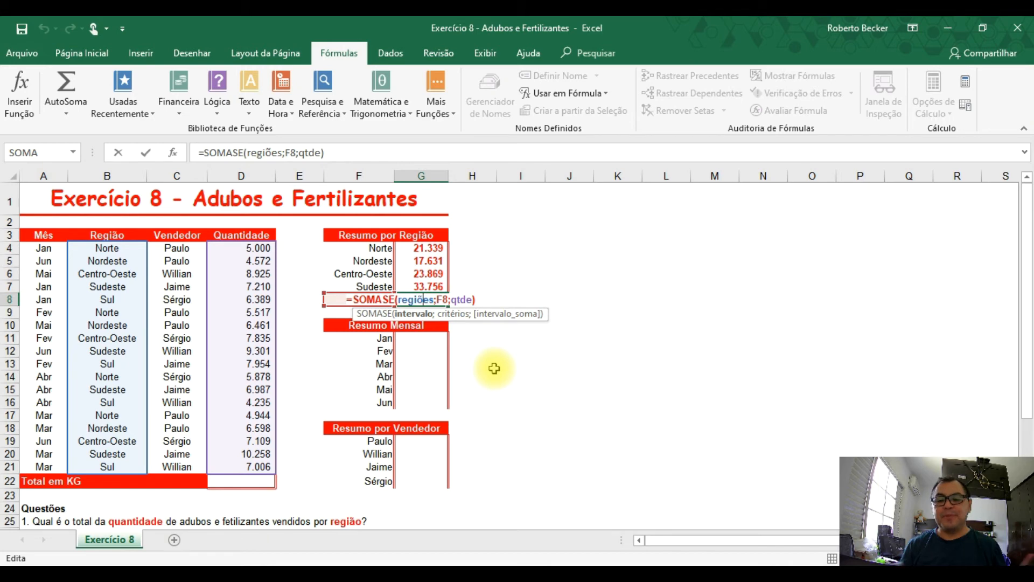
key("Return")
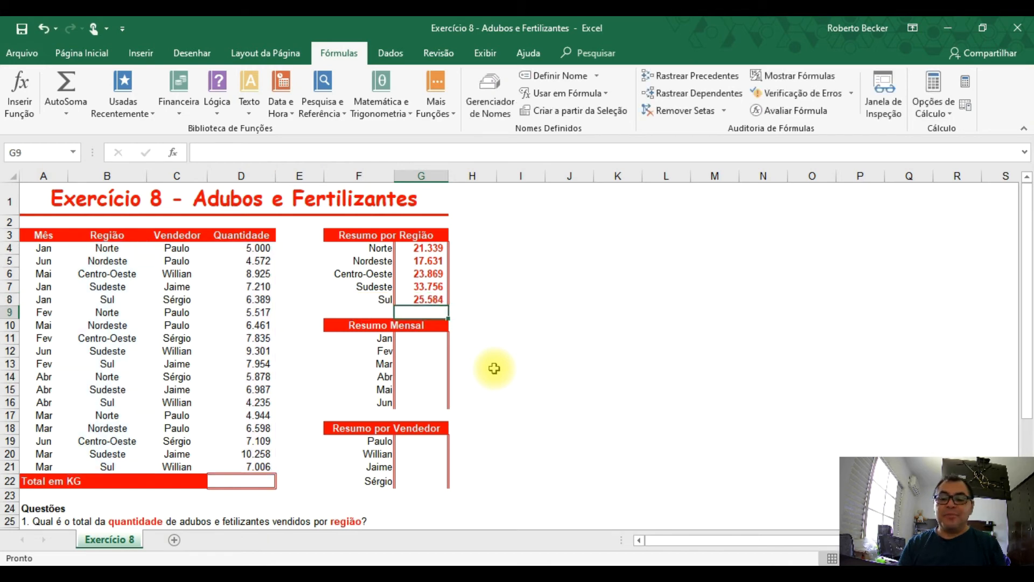
key("Down")
key("Down")
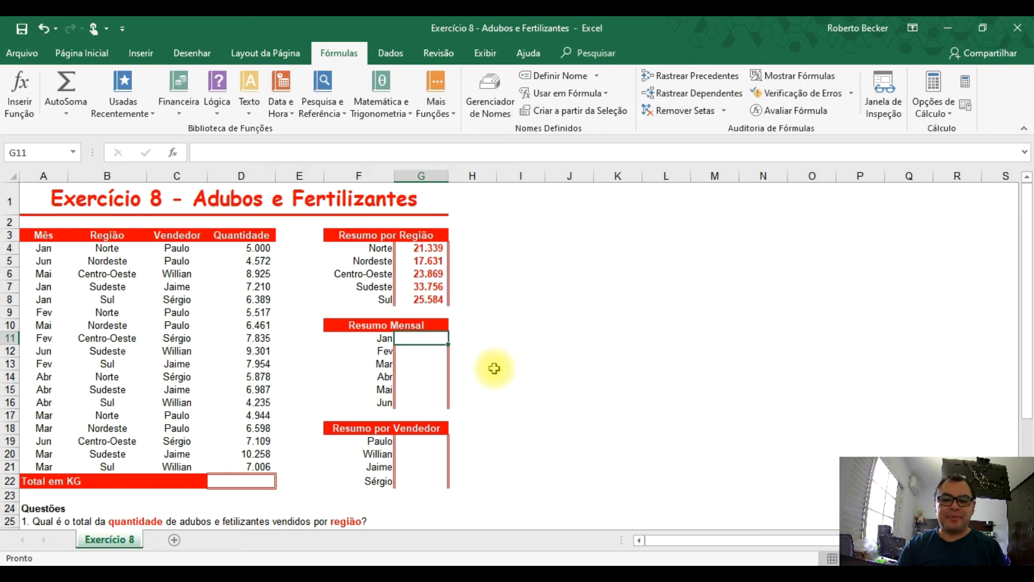
type("=so")
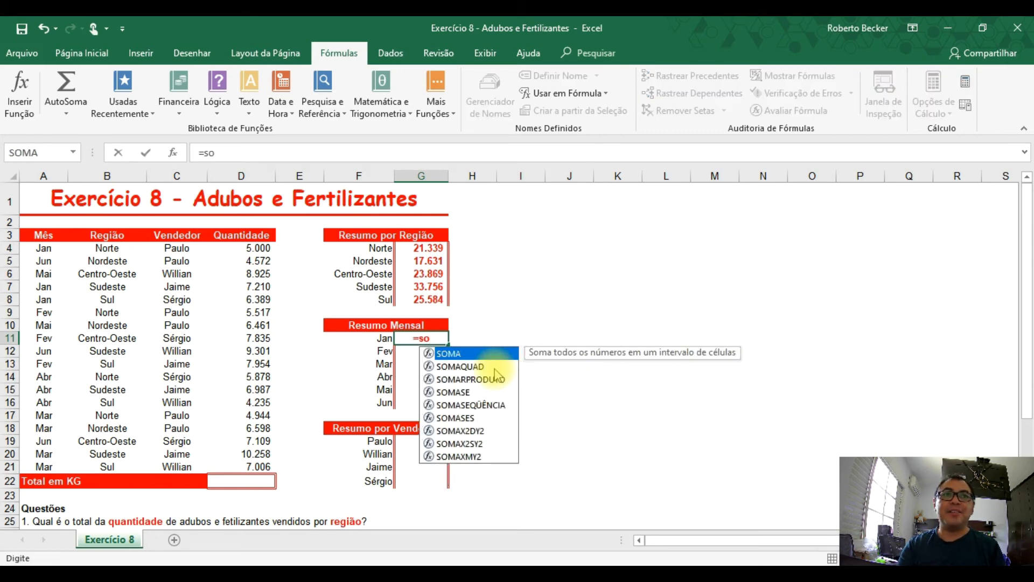
key("BackSpace")
key("BackSpace")
key("BackSpace")
key("Return")
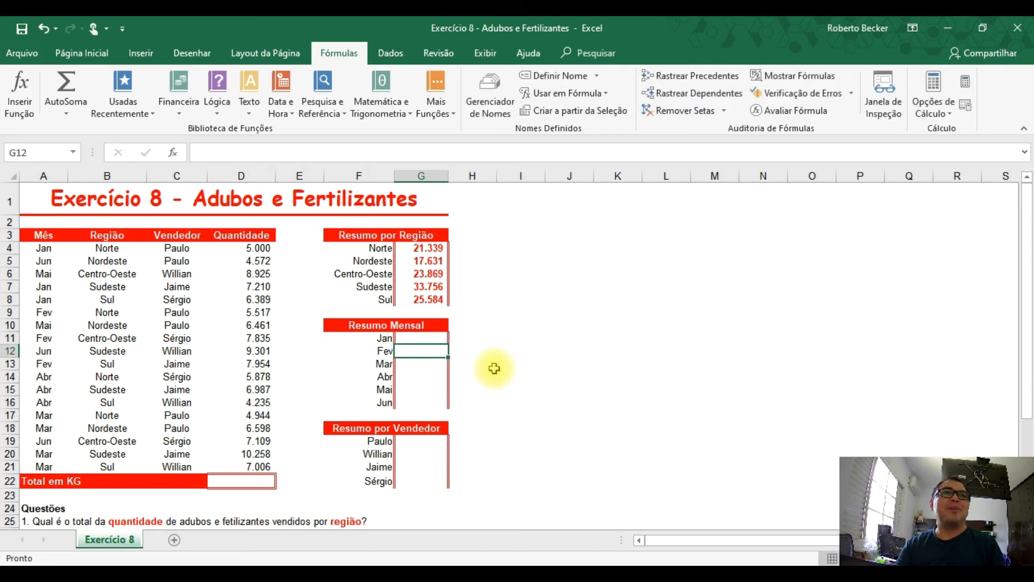
Start a SOMASE formula in G11 for the month Jan, using the named range meses as its interval
left_click(387, 338)
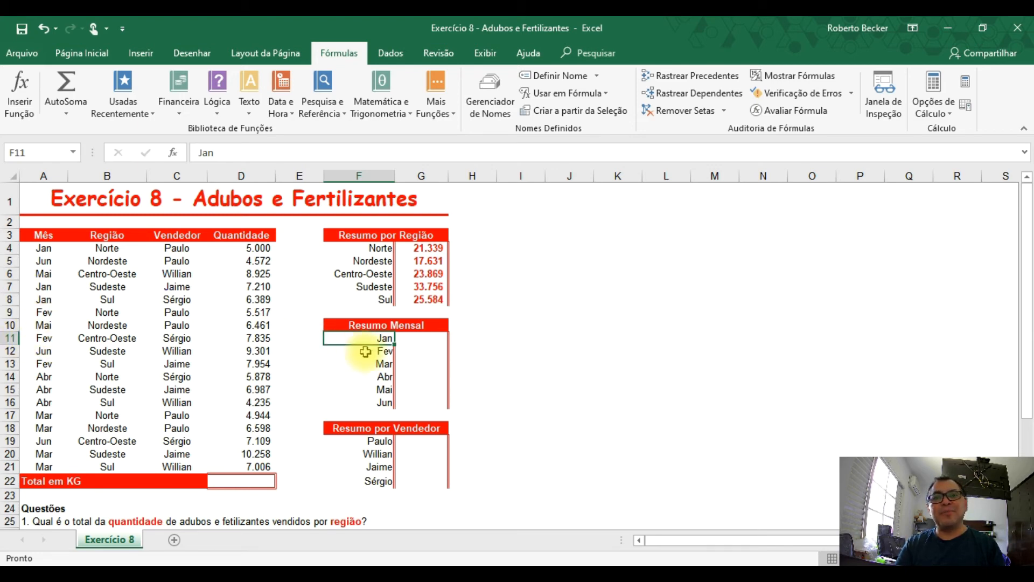
left_click(16, 153)
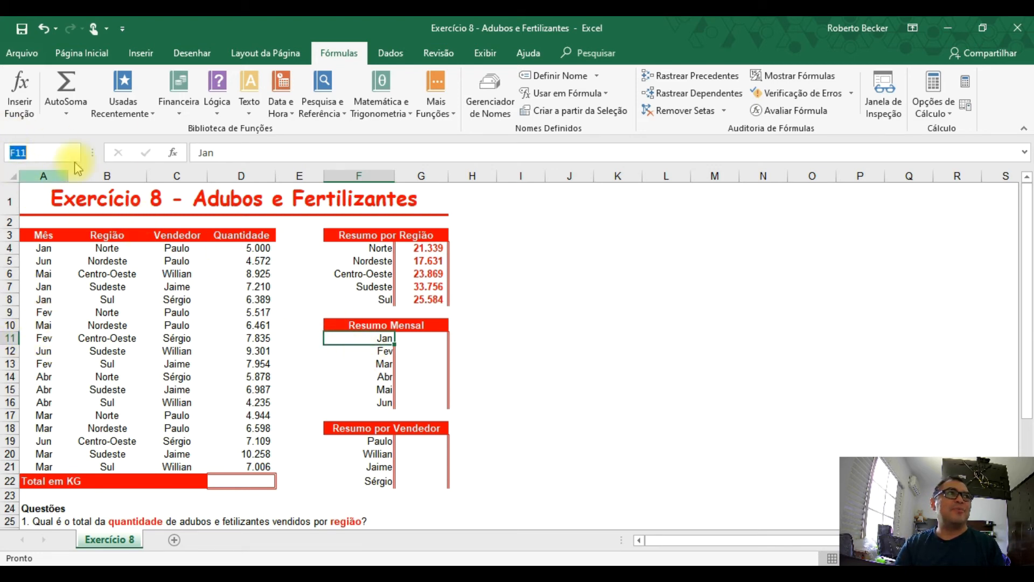
left_click(431, 344)
type("=")
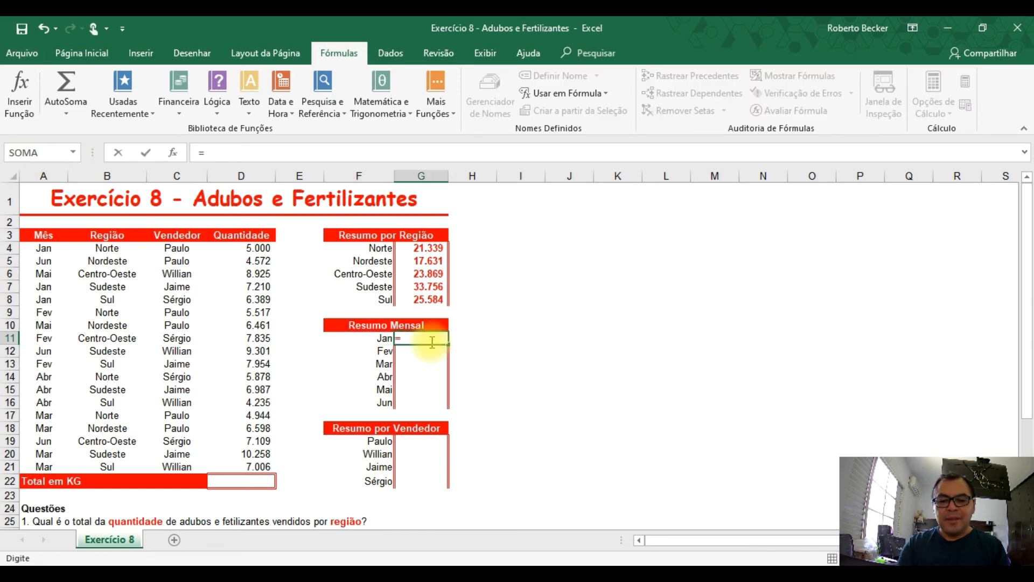
type("som")
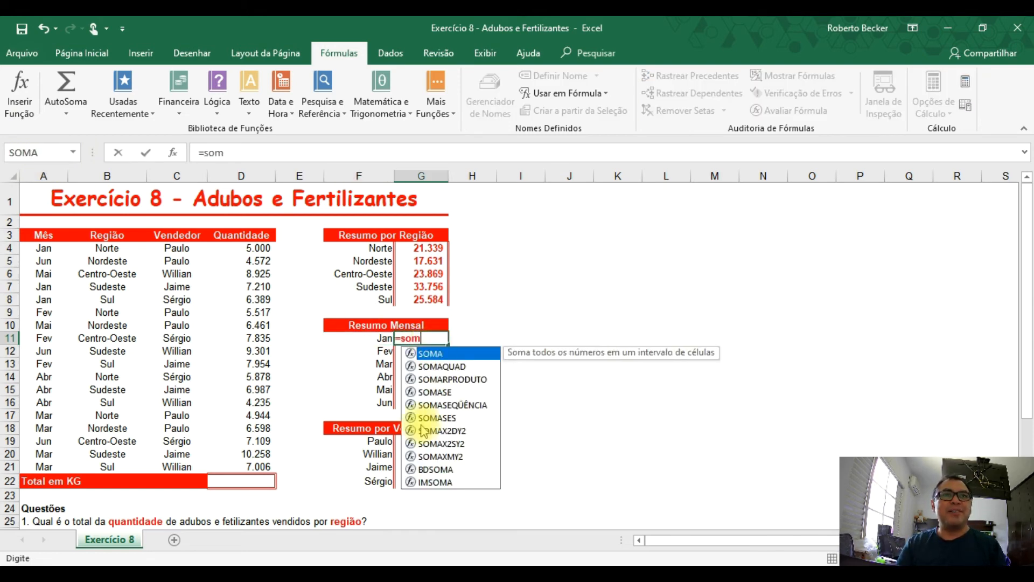
double_click(447, 392)
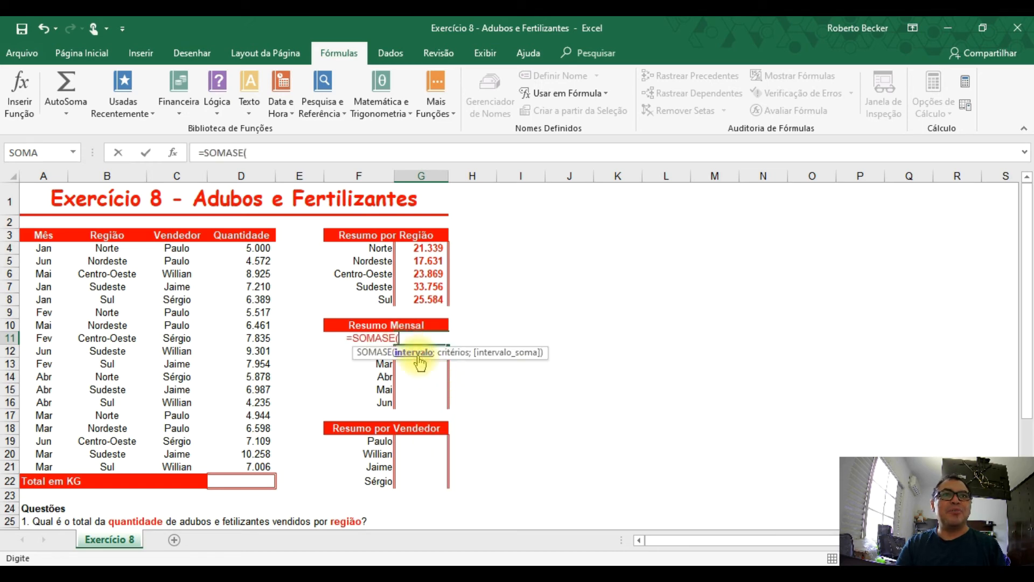
key("F3")
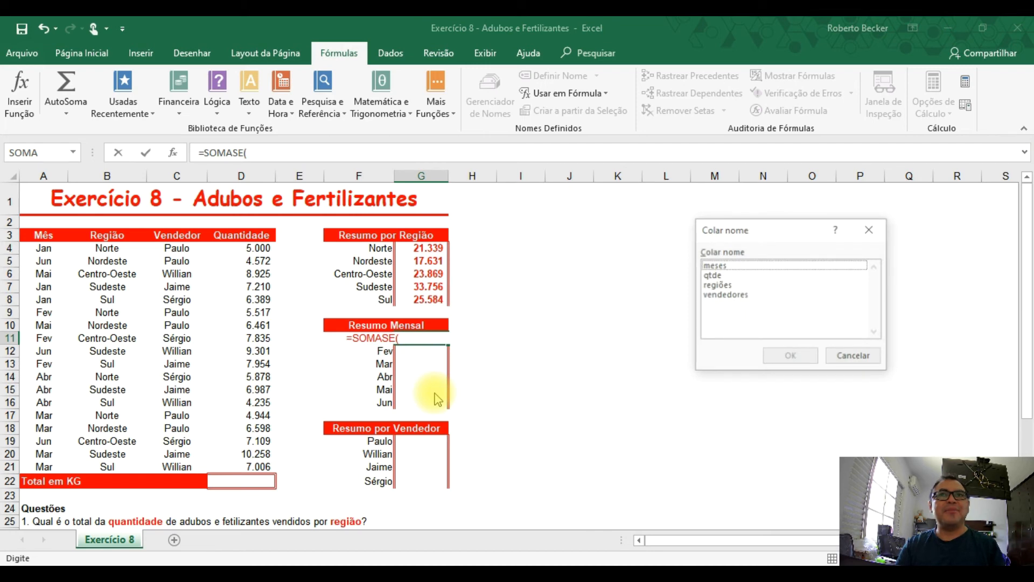
left_click(718, 268)
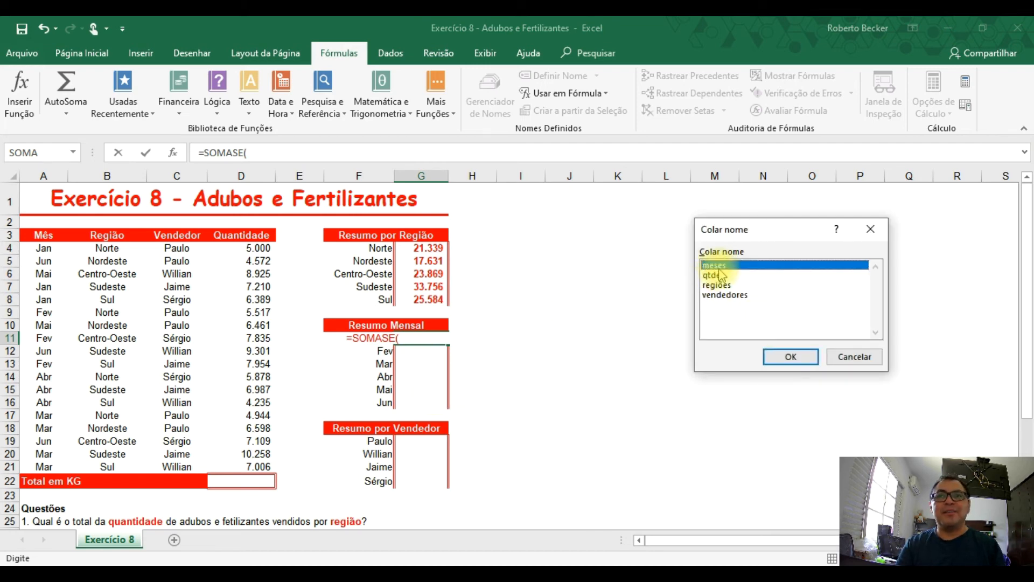
left_click(798, 357)
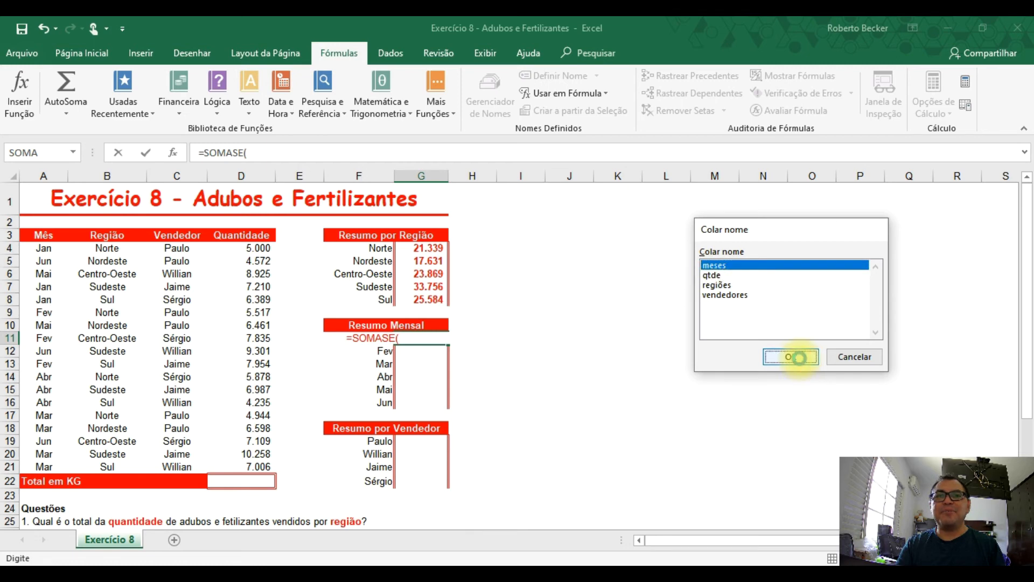
type(";")
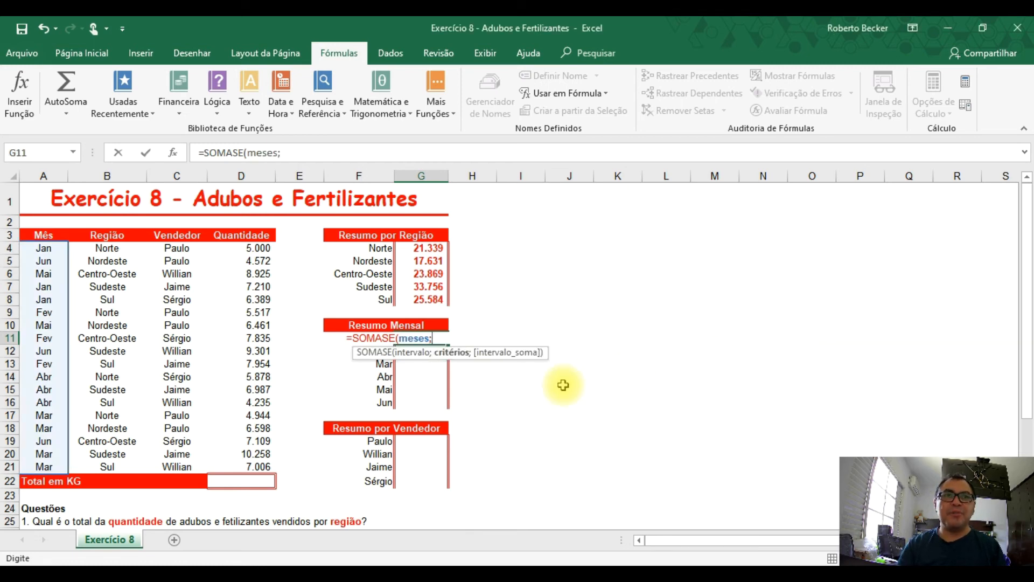
Finish G11's SOMASE formula with criterion F11 and the named range qtde as its sum range
type("f")
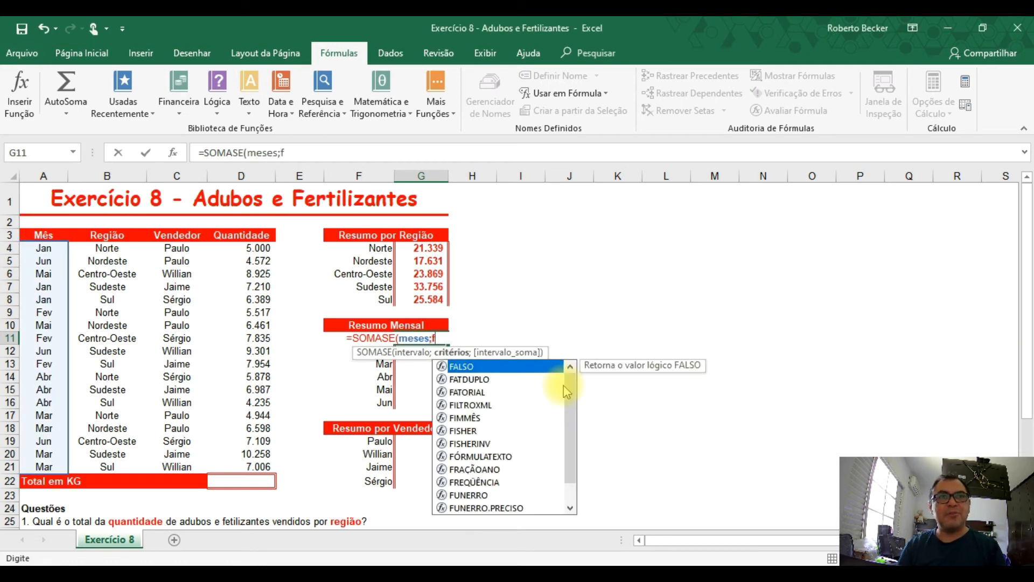
type("11")
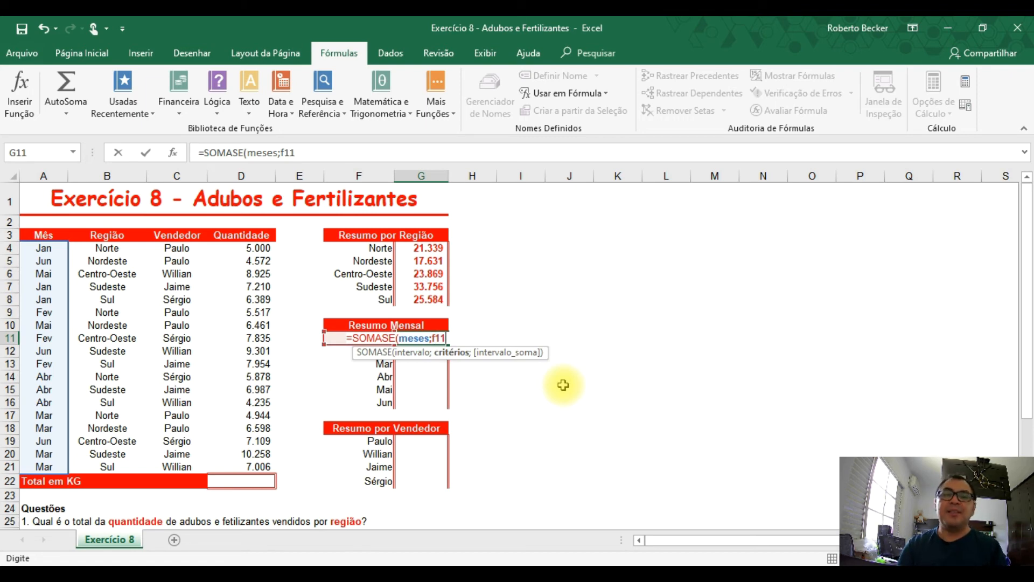
type(";")
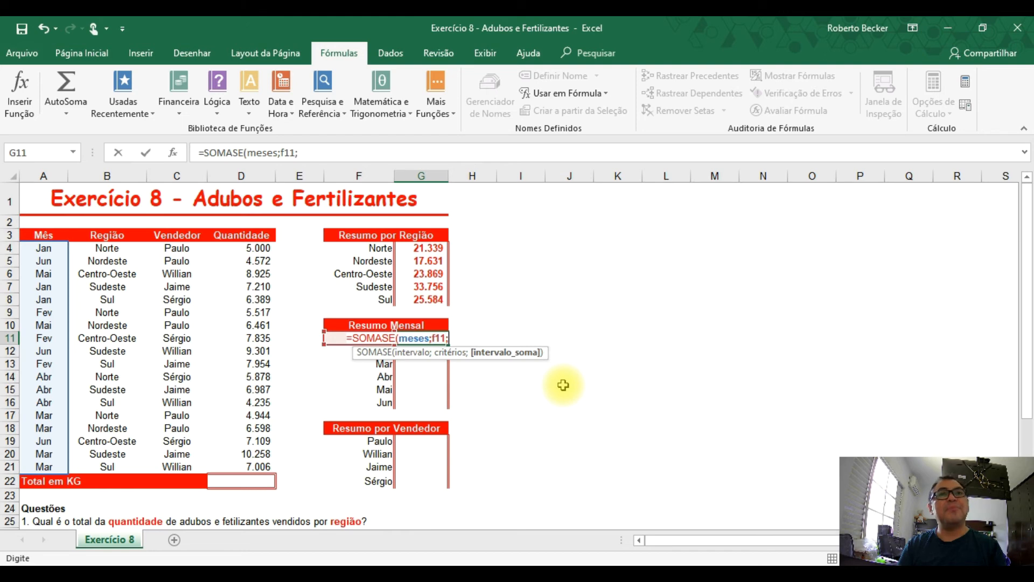
key("F3")
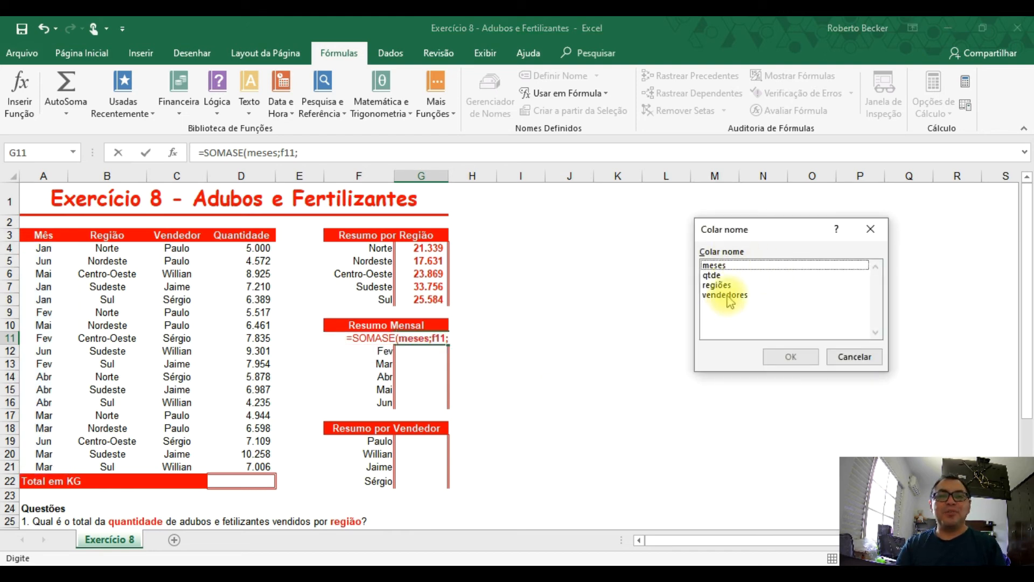
left_click(725, 277)
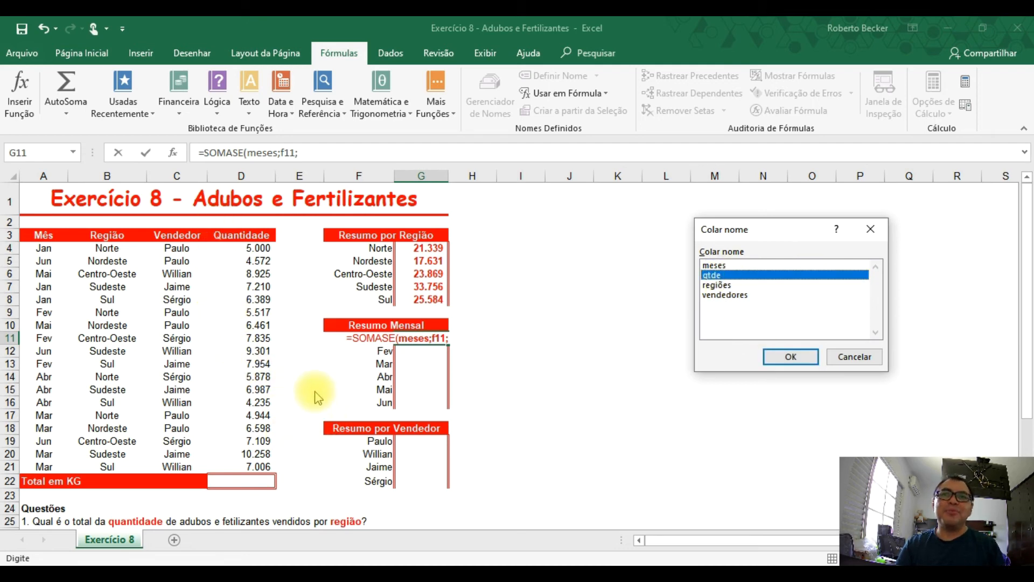
left_click(768, 360)
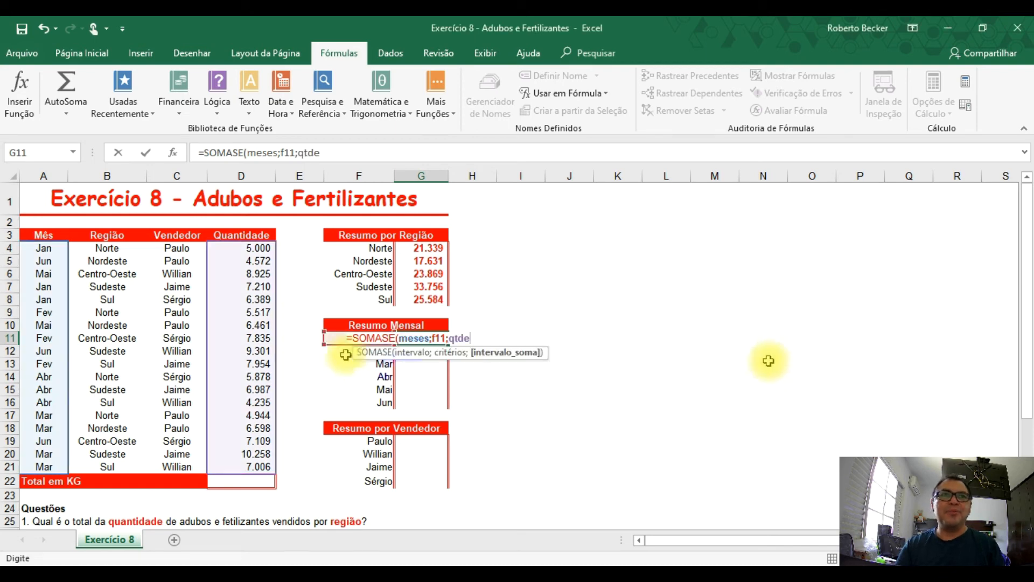
key("Return")
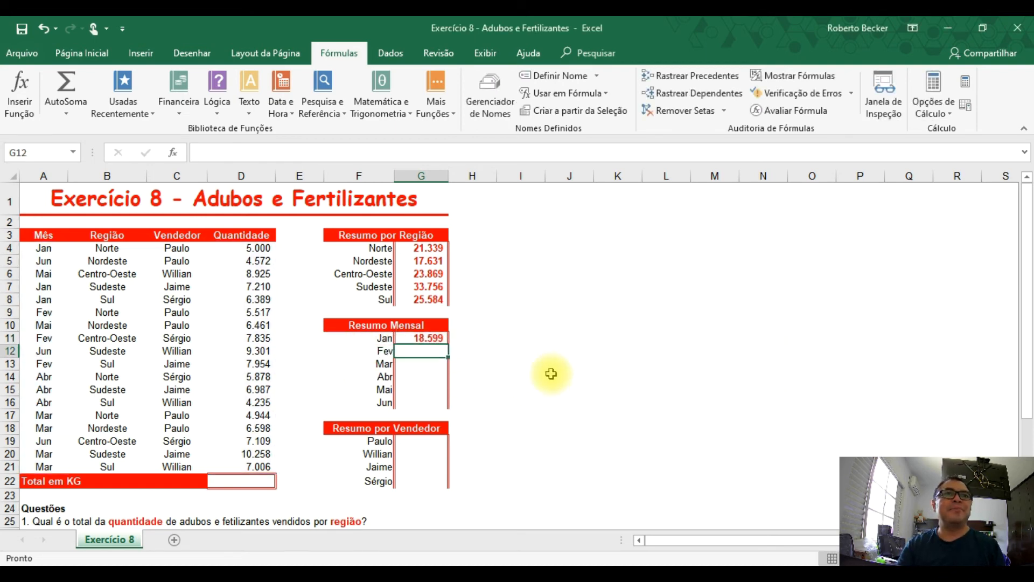
Copy G11's SOMASE formula down to G16 for the remaining months of the Resumo Mensal
left_click(417, 337)
left_click_drag(448, 344, 447, 388)
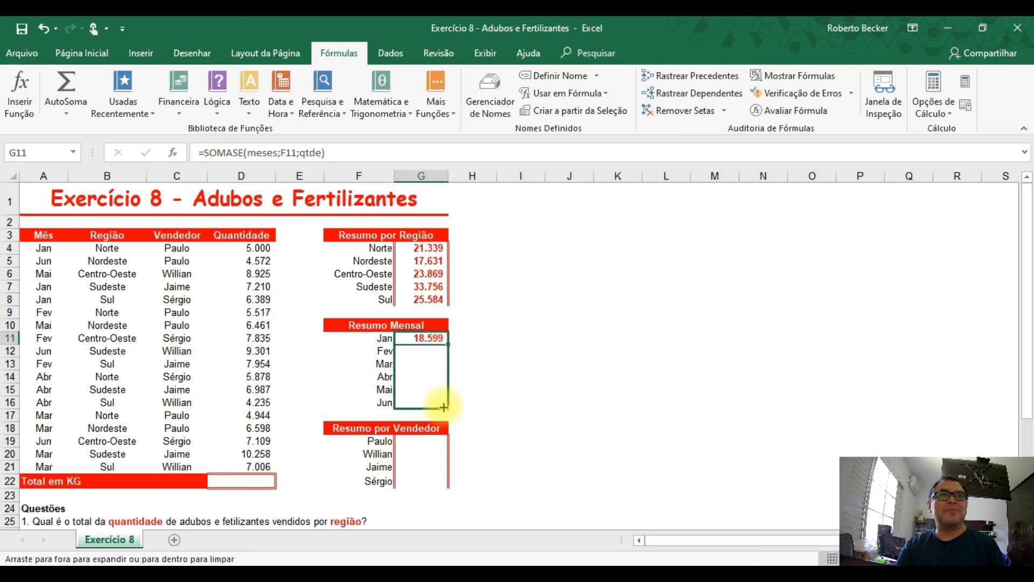
left_click_drag(443, 408, 443, 408)
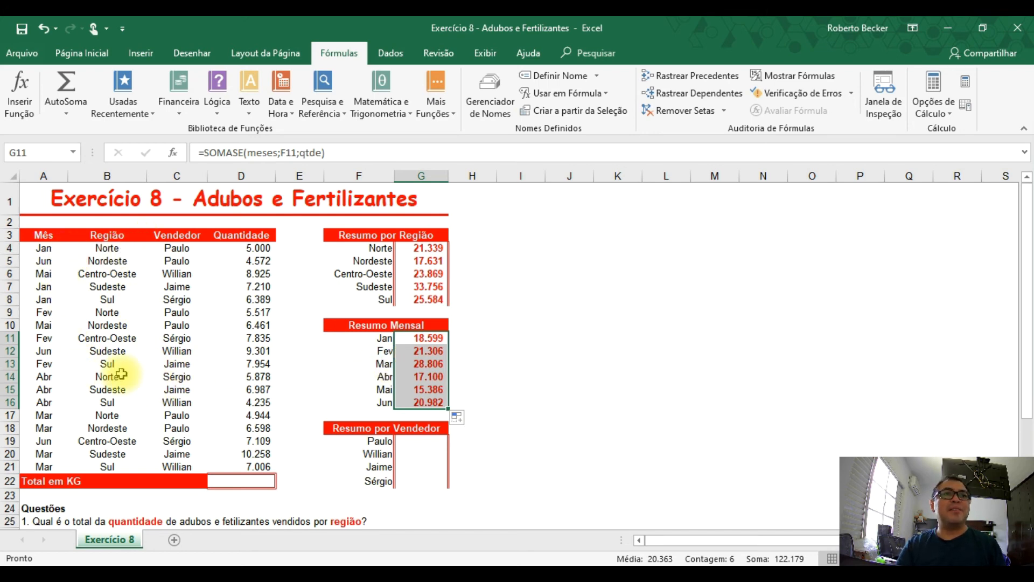
left_click(374, 338)
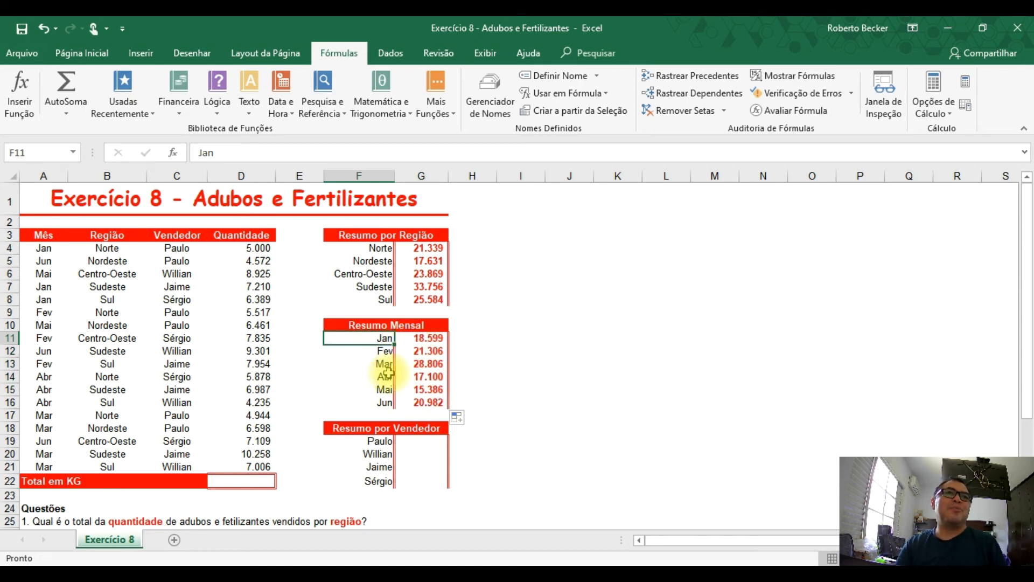
left_click(429, 454)
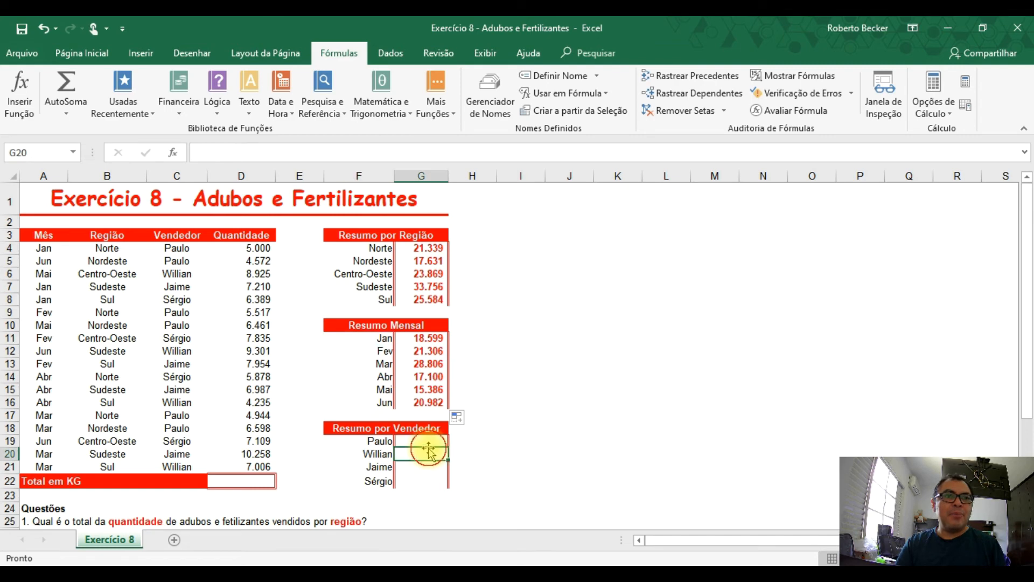
key("Up")
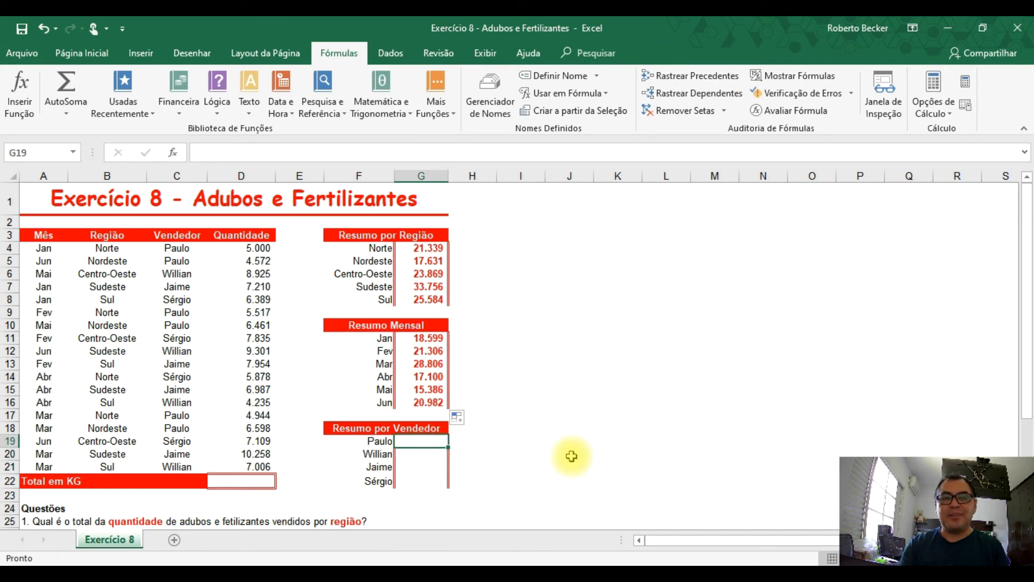
type("=som")
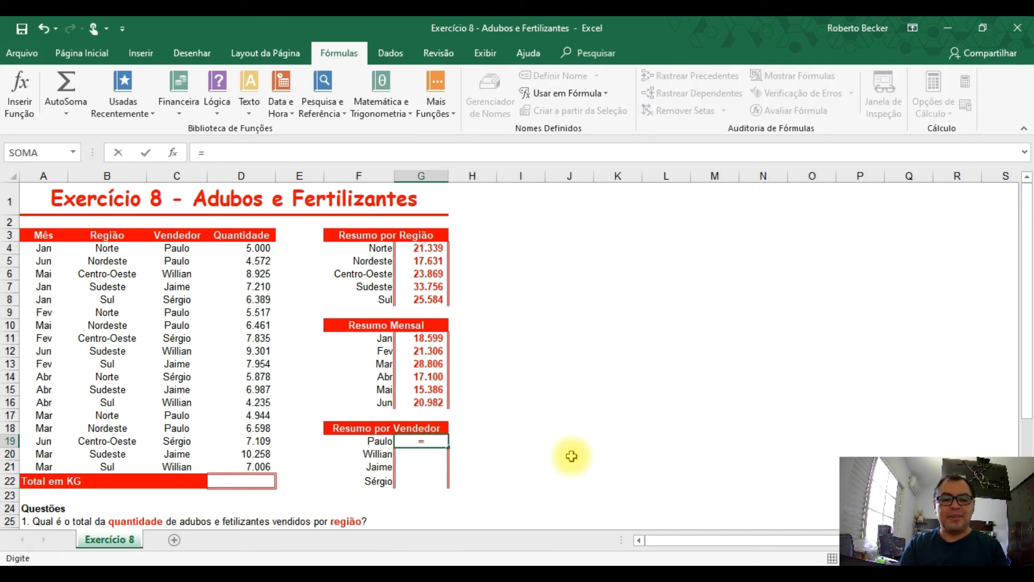
key("Escape")
key("Escape")
key("Down")
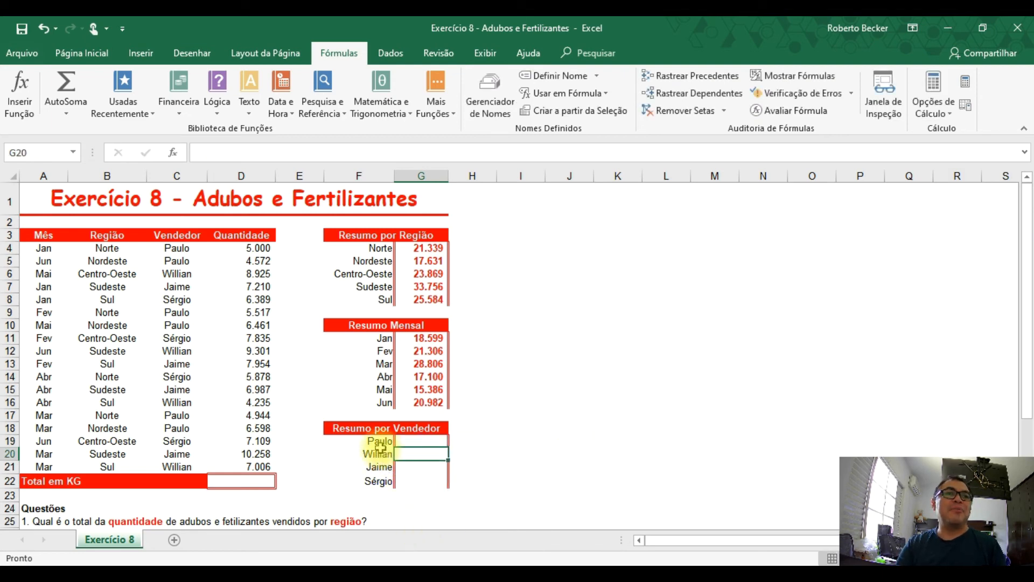
Start a SOMASE formula in G19 for the first seller, using the named range vendedores as its interval
left_click(381, 452)
left_click(380, 440)
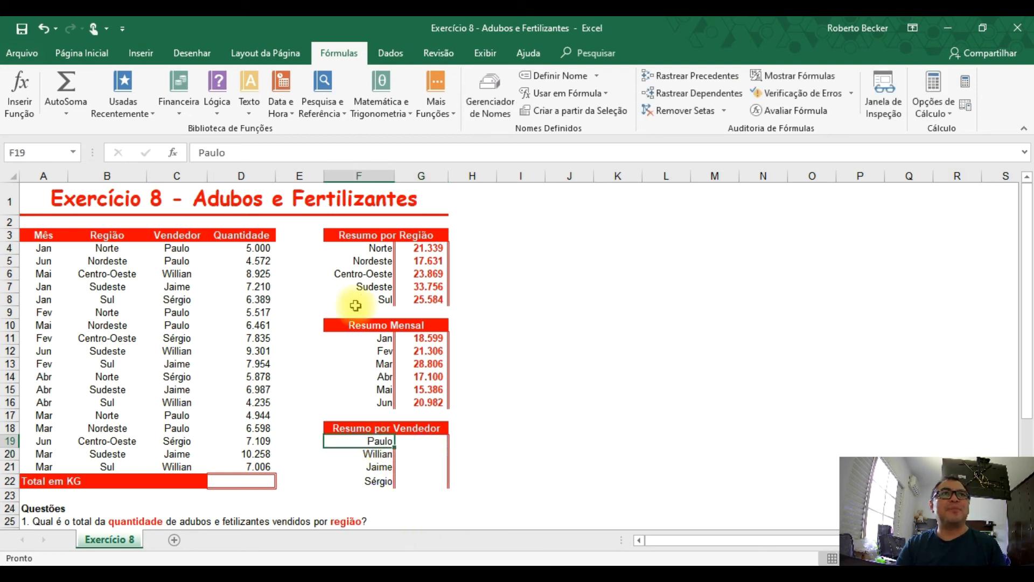
left_click(33, 156)
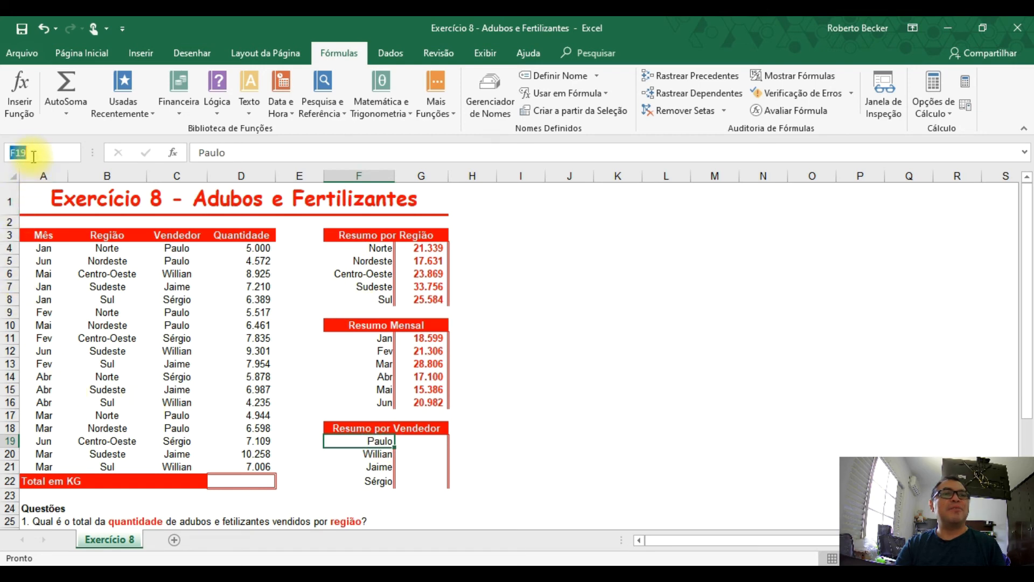
left_click(418, 437)
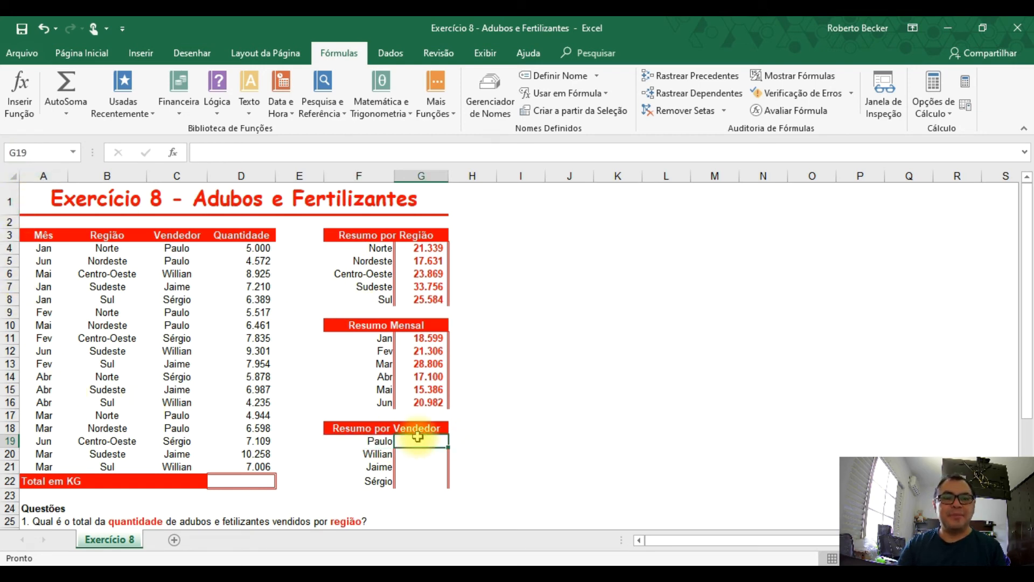
type("=so")
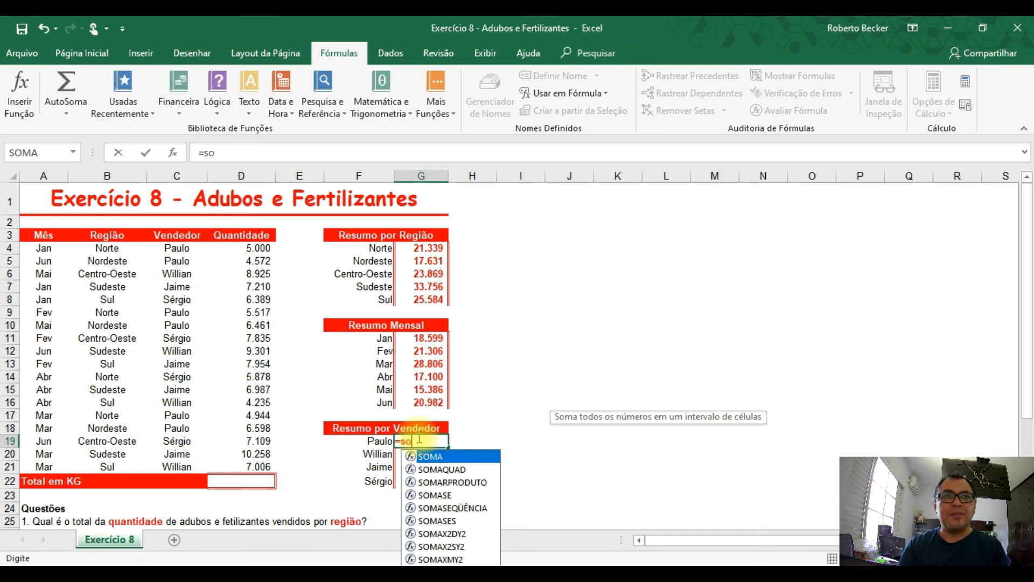
double_click(434, 496)
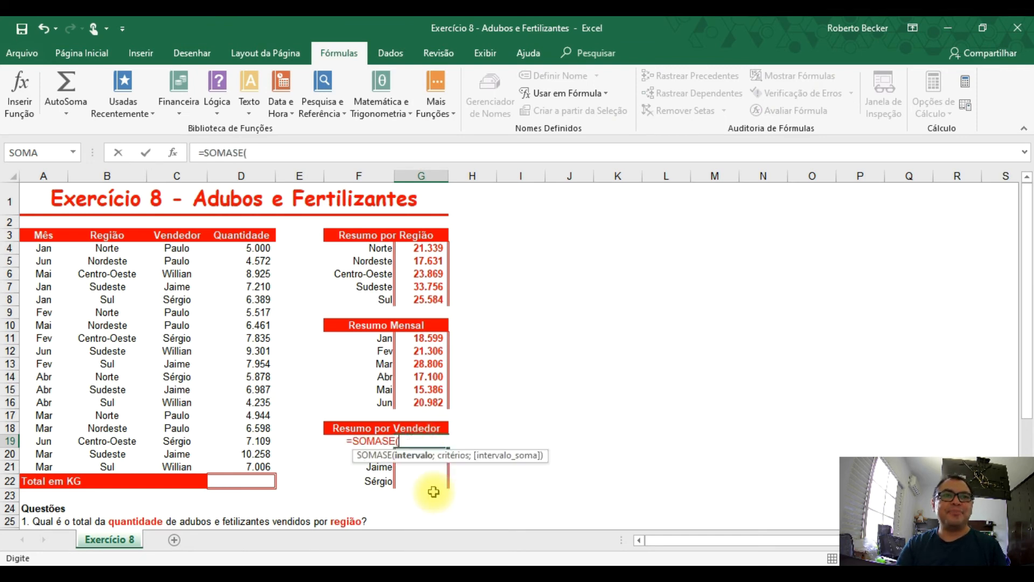
key("F3")
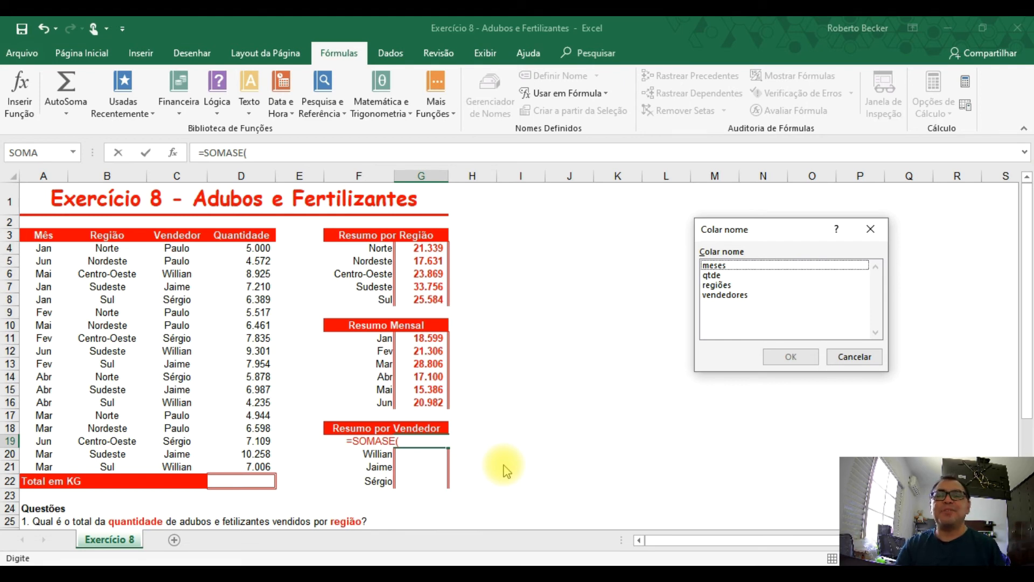
left_click(735, 295)
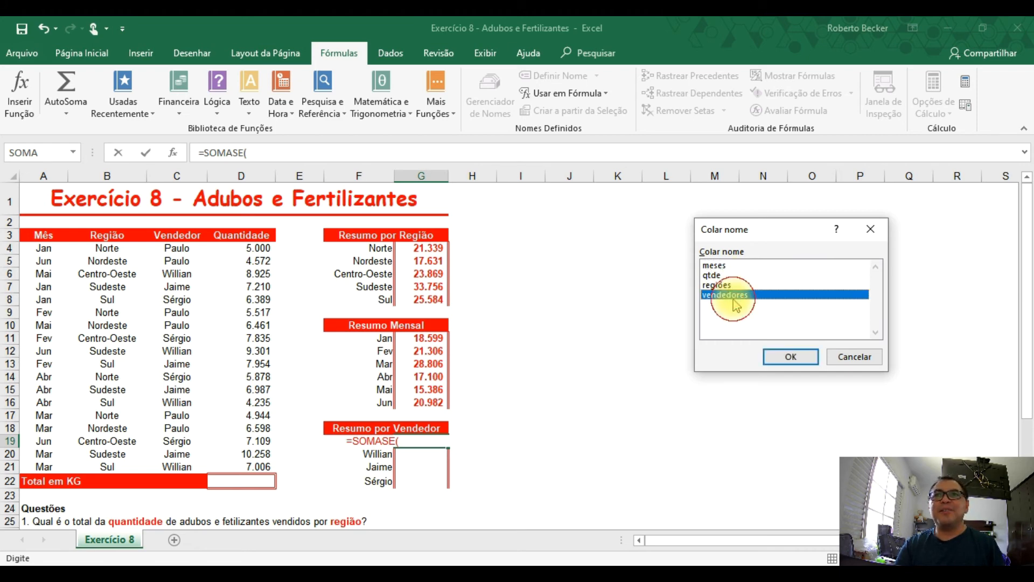
left_click(791, 358)
type(";")
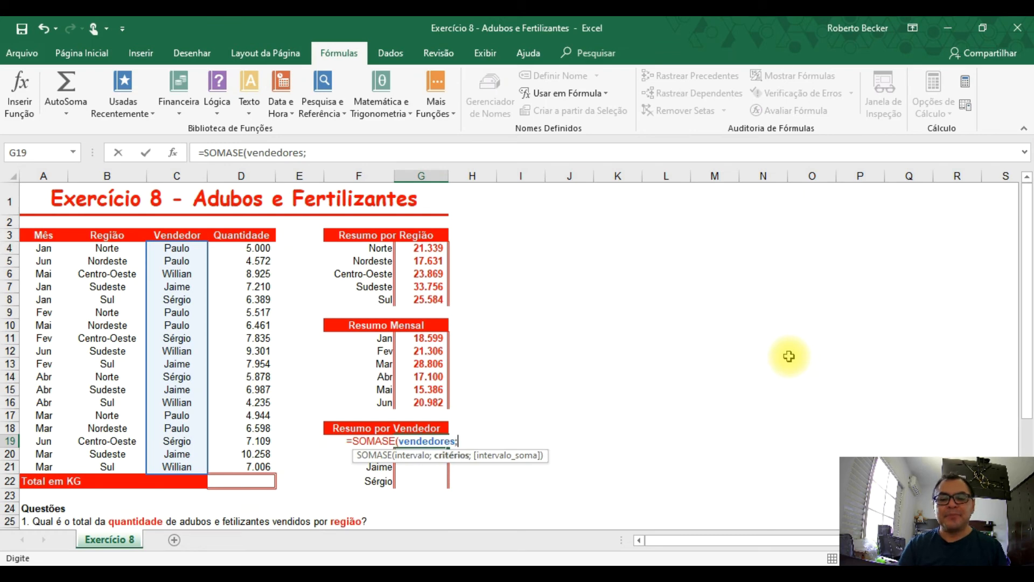
Complete G19's SOMASE formula with criterion F19 and the named range qtde as sum range, and copy it down to G22
type("f19")
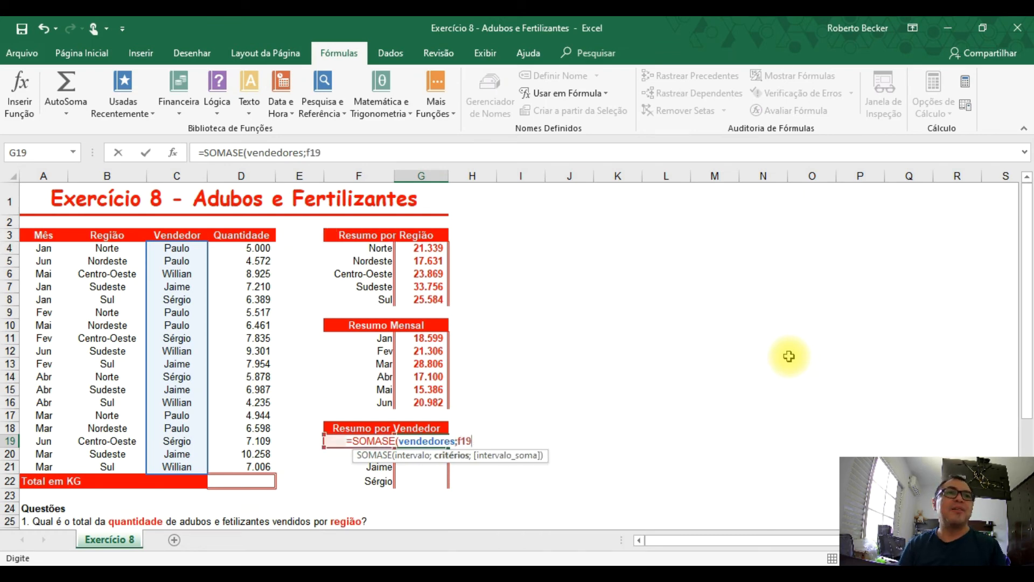
type(";")
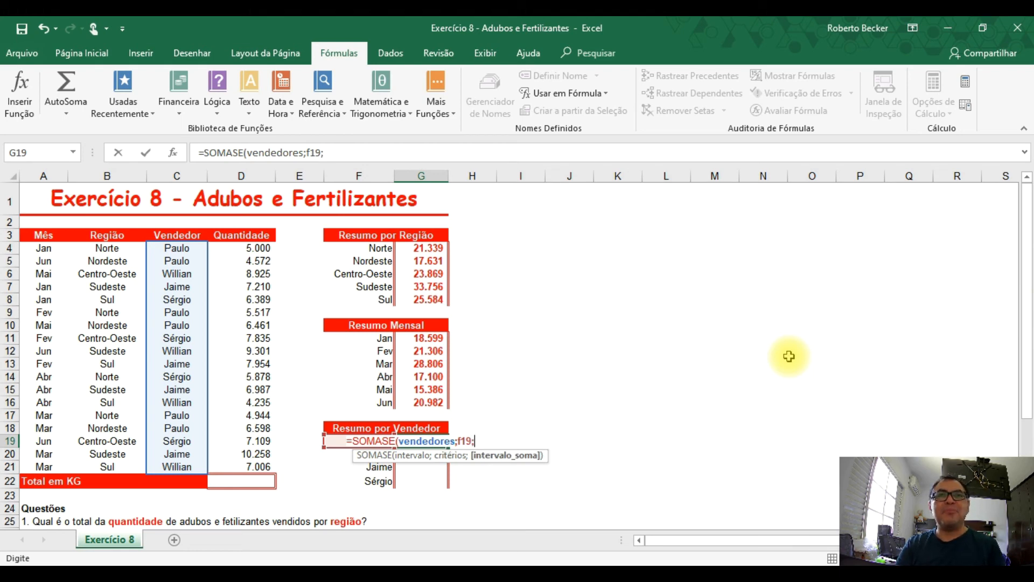
key("F3")
left_click(715, 275)
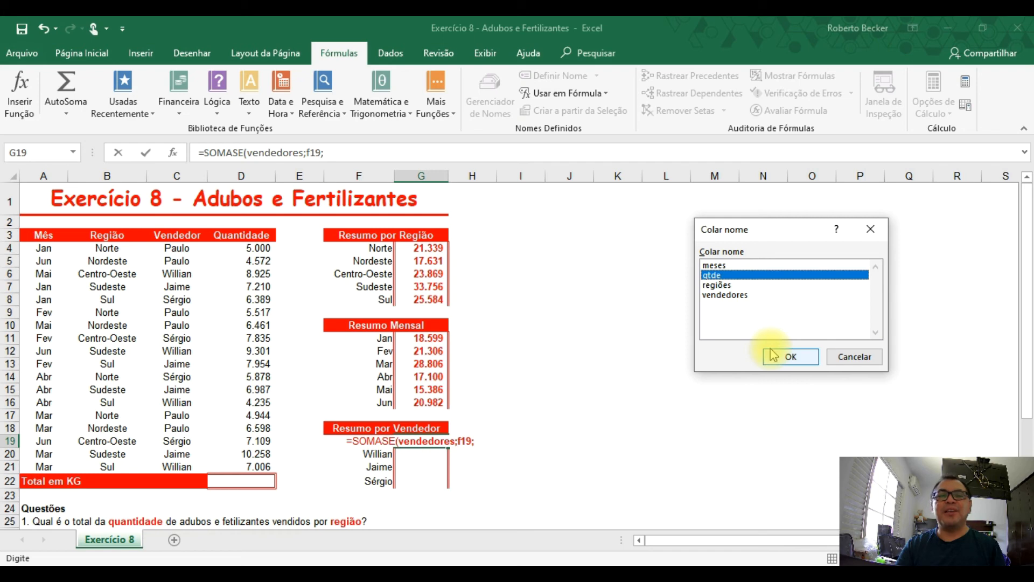
left_click(790, 357)
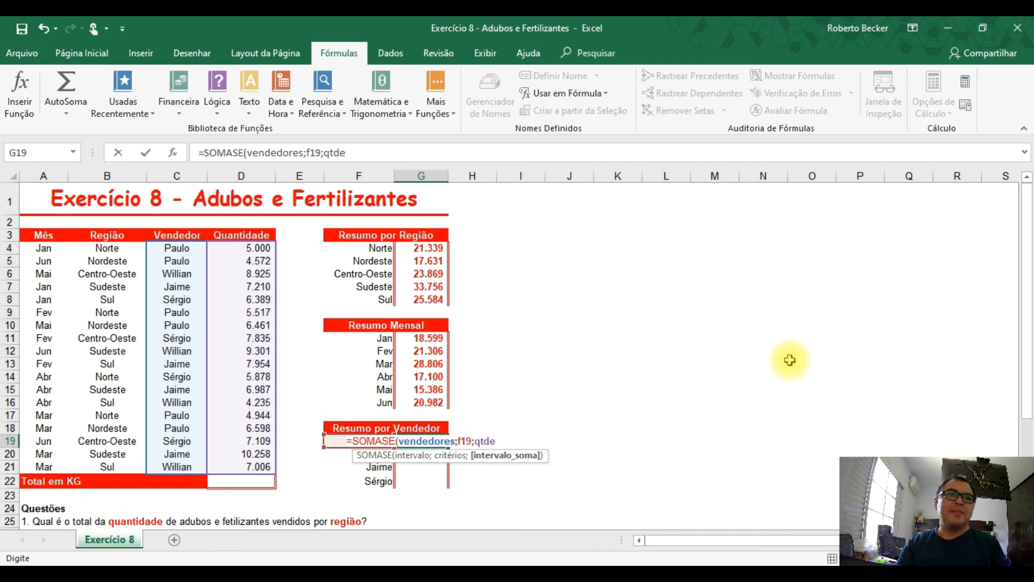
key("Return")
left_click(440, 442)
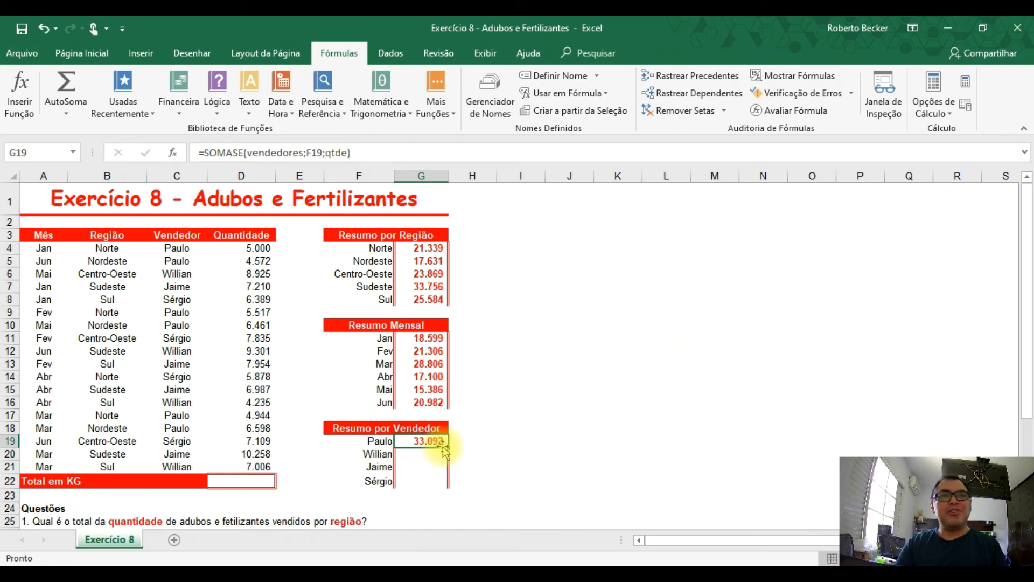
left_click_drag(447, 447, 440, 486)
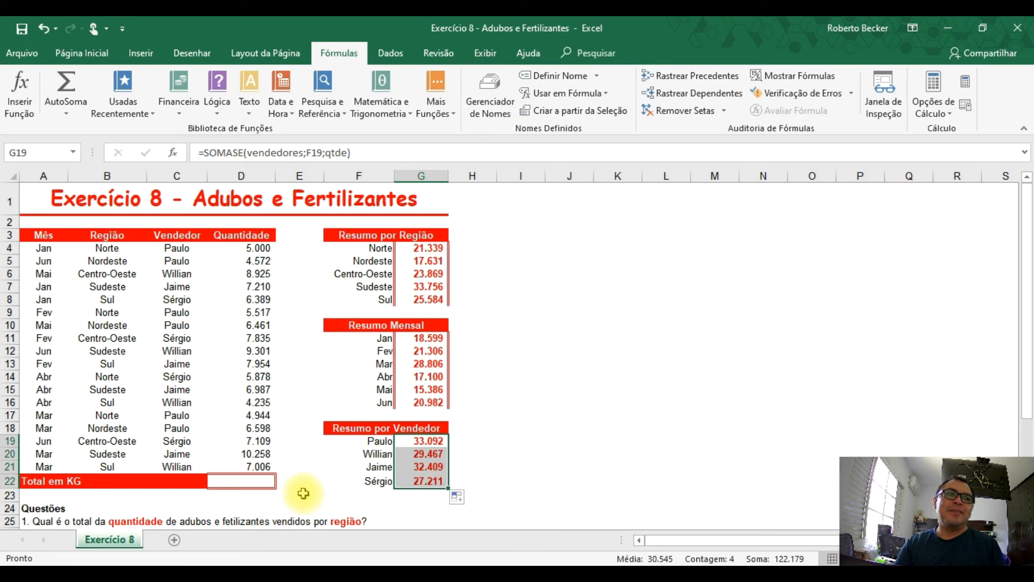
Total all quantities in D22 with a SOMA formula on the named range qtde
left_click(269, 485)
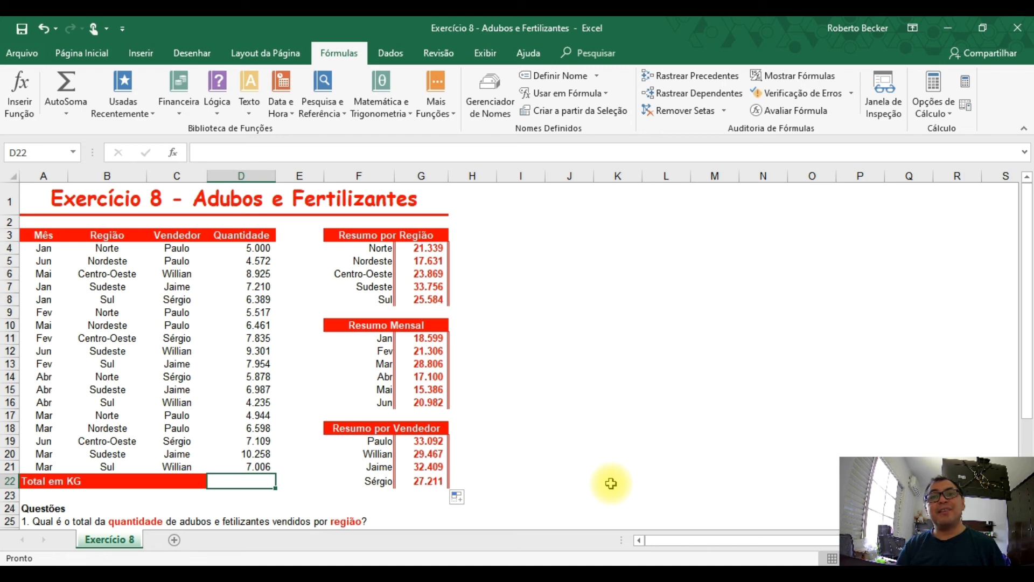
type("=SOMA(")
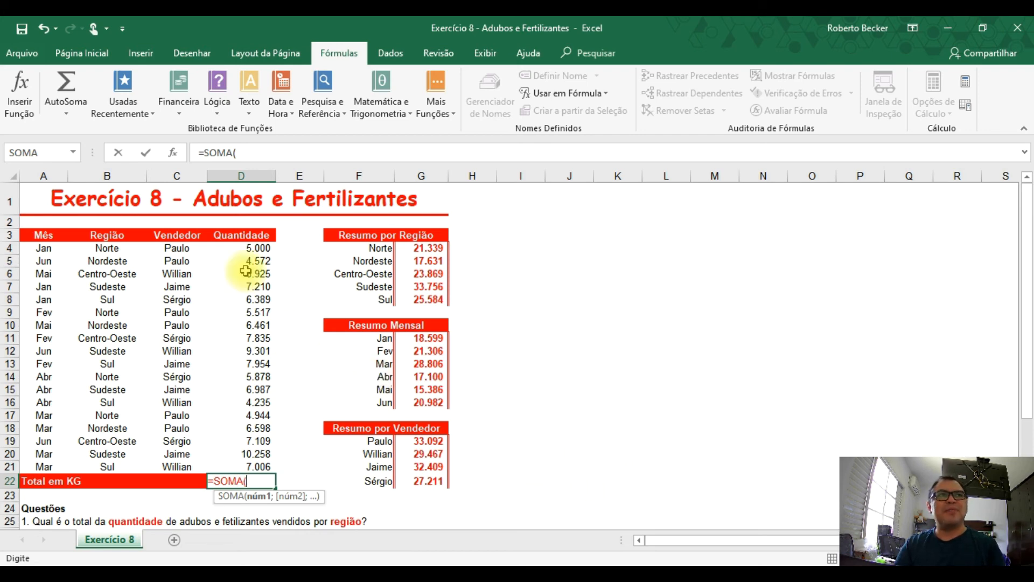
key("F3")
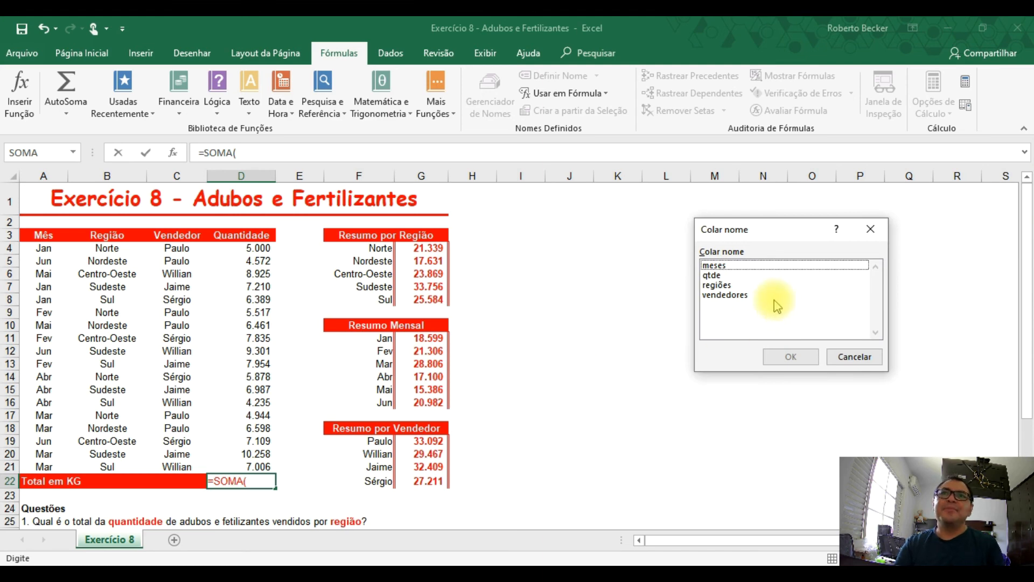
left_click(717, 275)
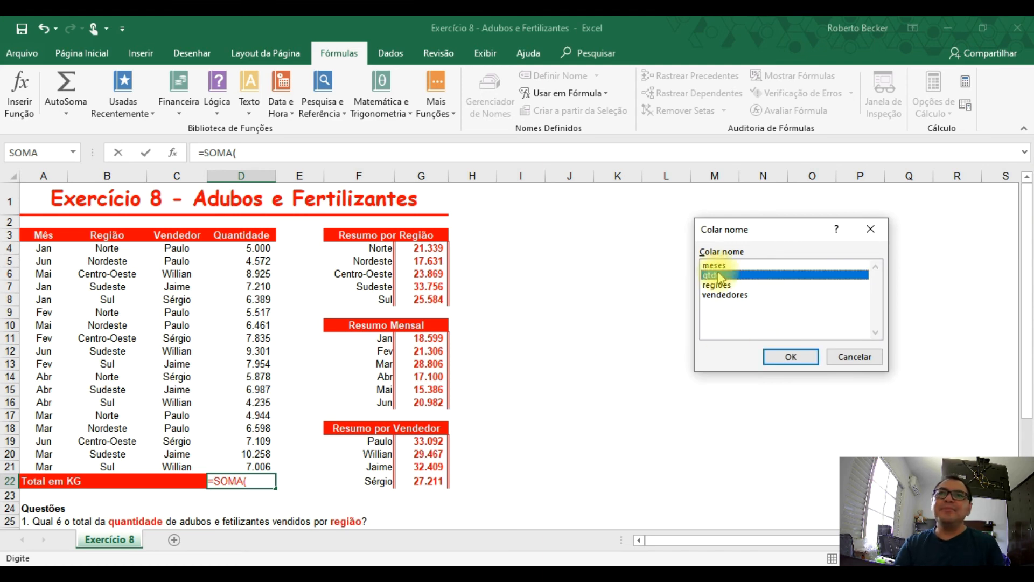
left_click(789, 356)
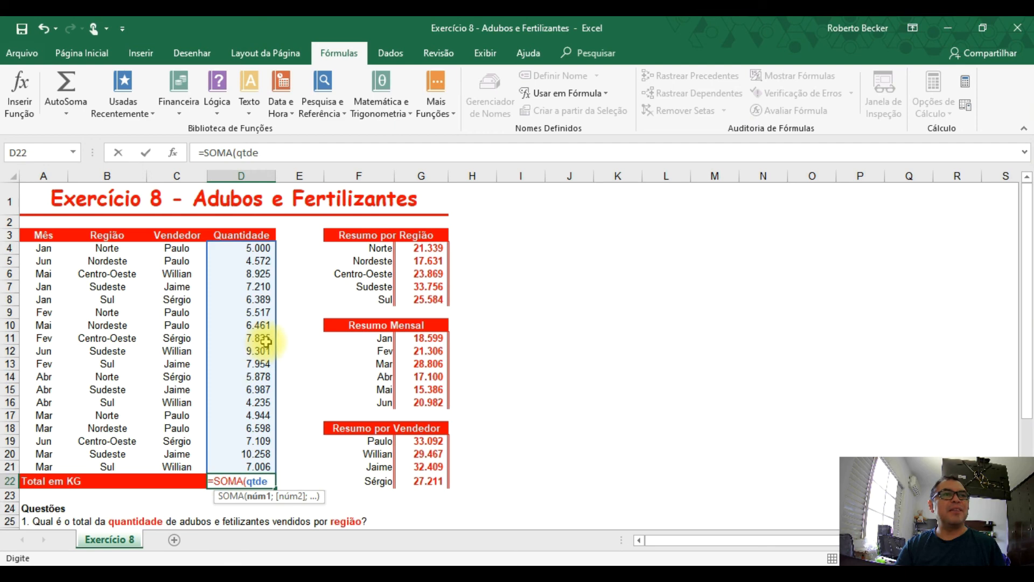
key("Return")
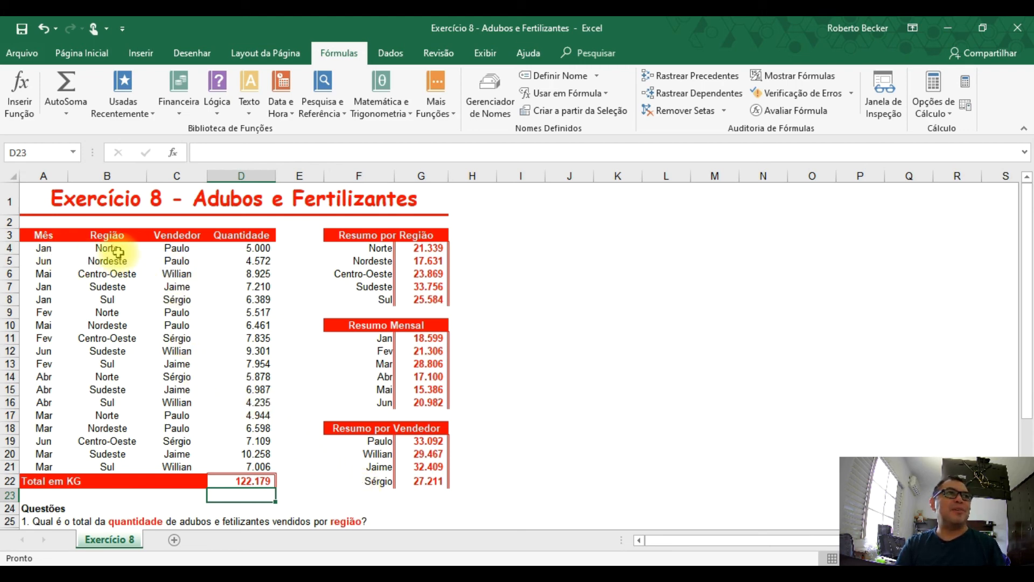
Replace the seller in C4 with the one listed in F22, and check the seller totals in G19 and G22
left_click(177, 249)
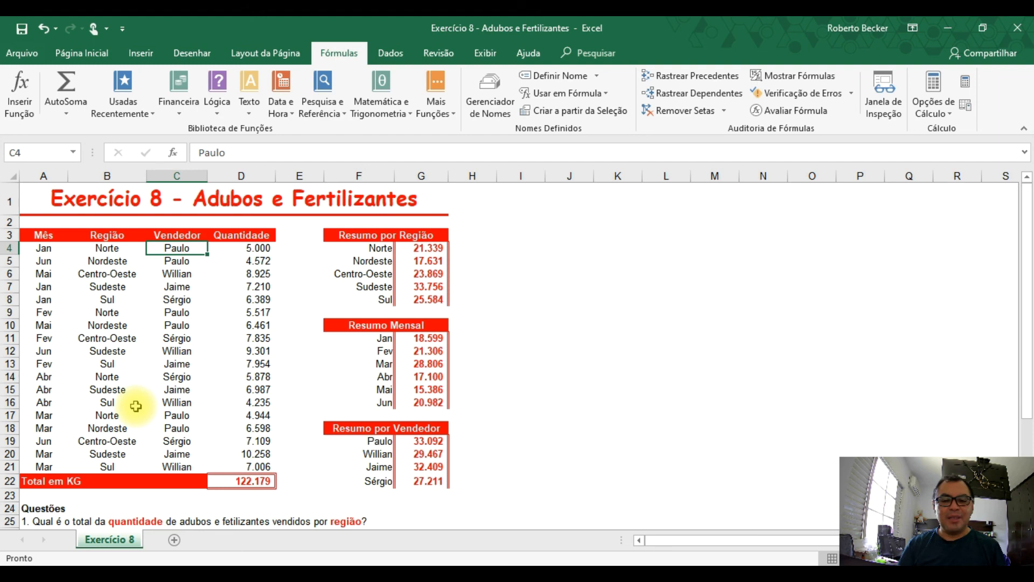
type("Sérgio")
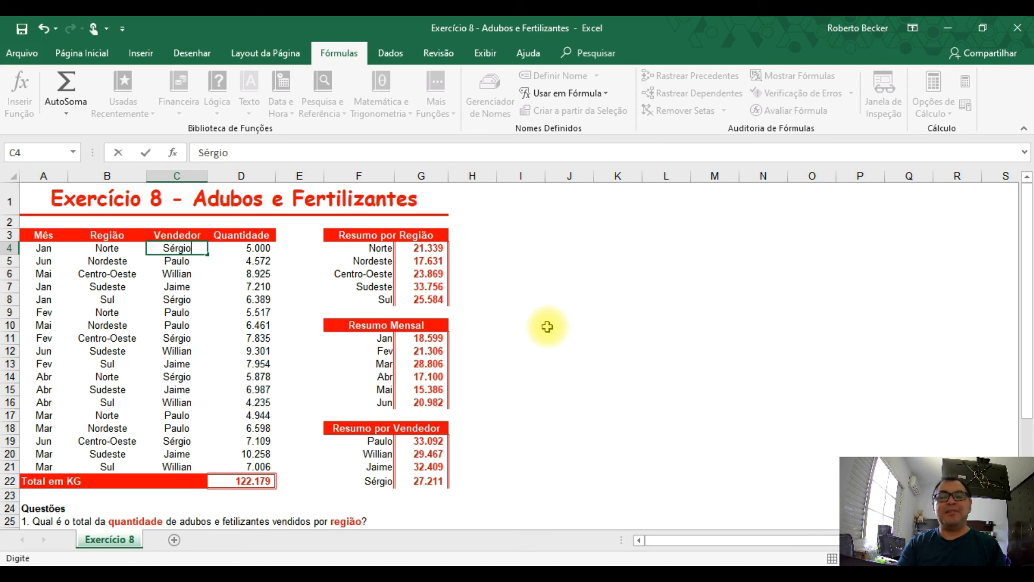
key("Return")
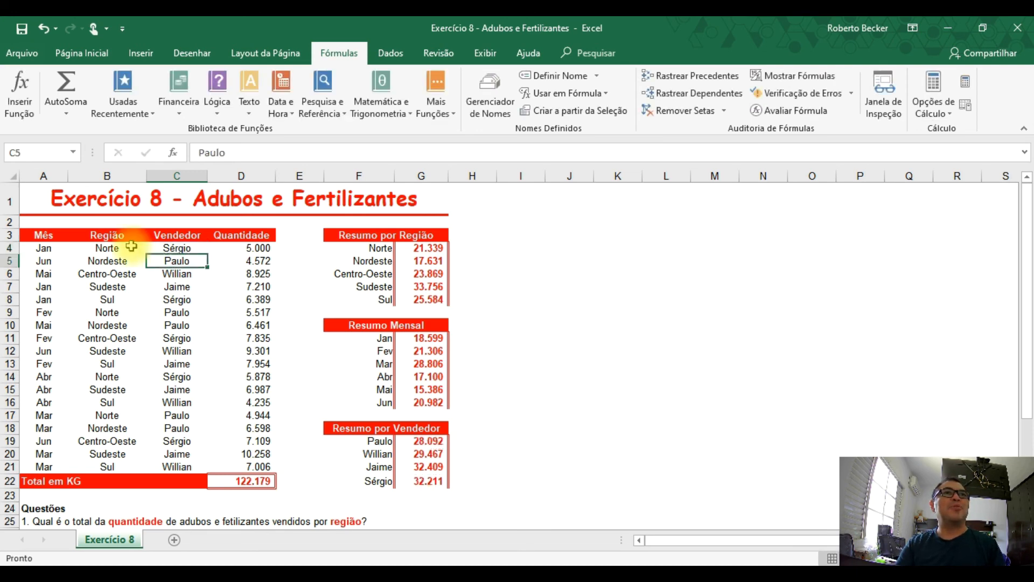
left_click(422, 442)
left_click(422, 481)
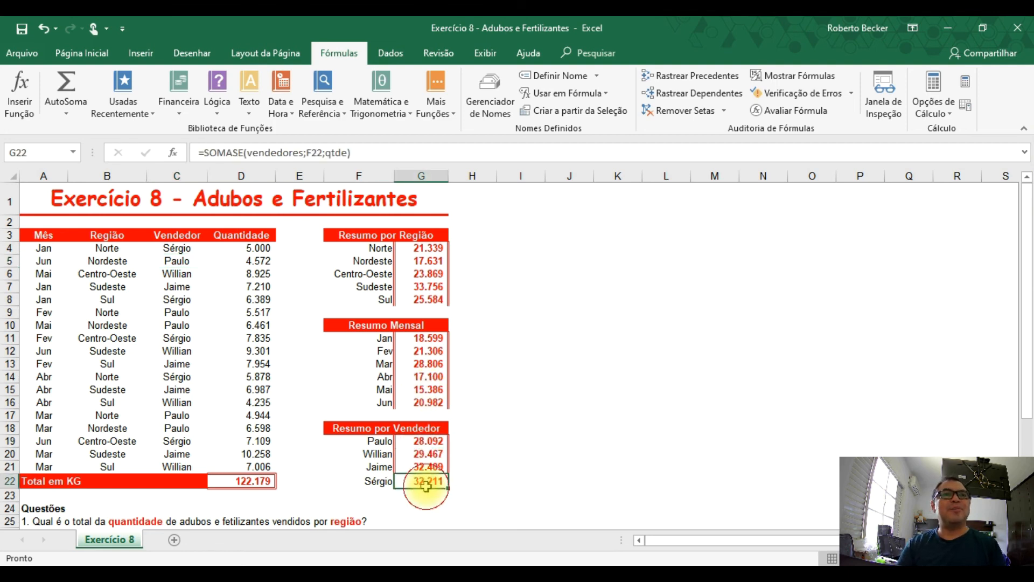
left_click(421, 339)
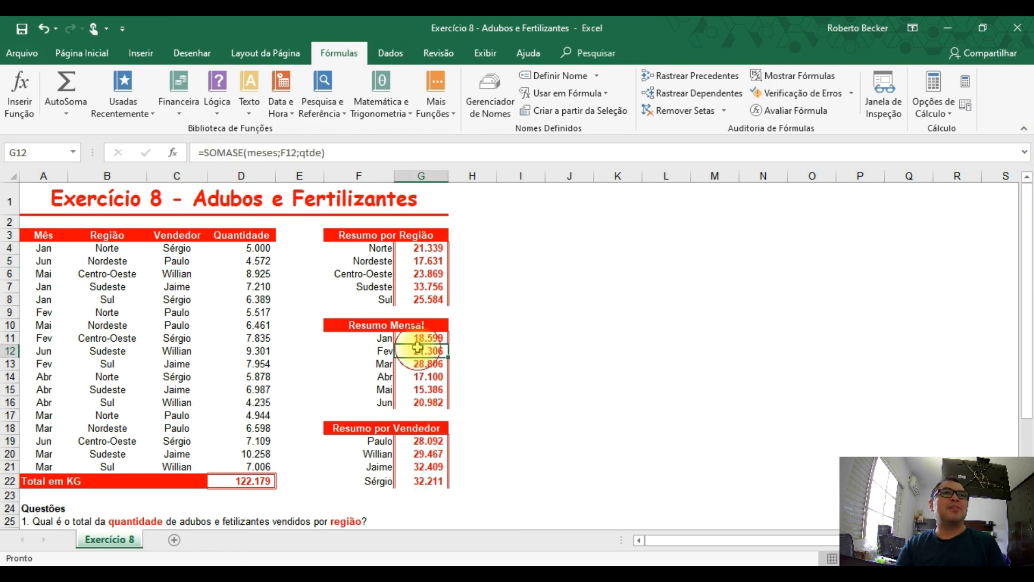
Restore the original seller in C4, the one listed in F19
left_click(186, 248)
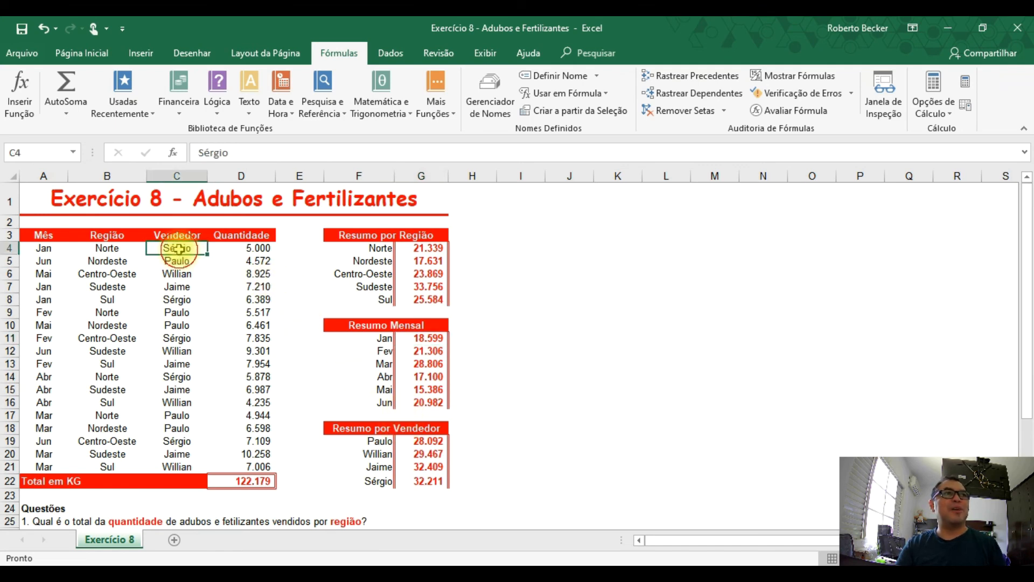
type("Paulo")
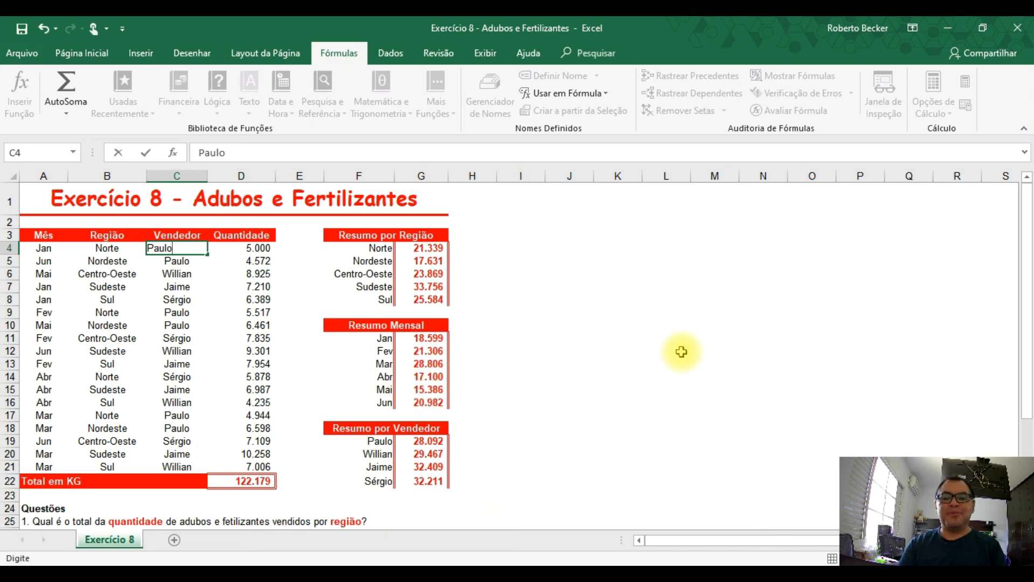
key("Return")
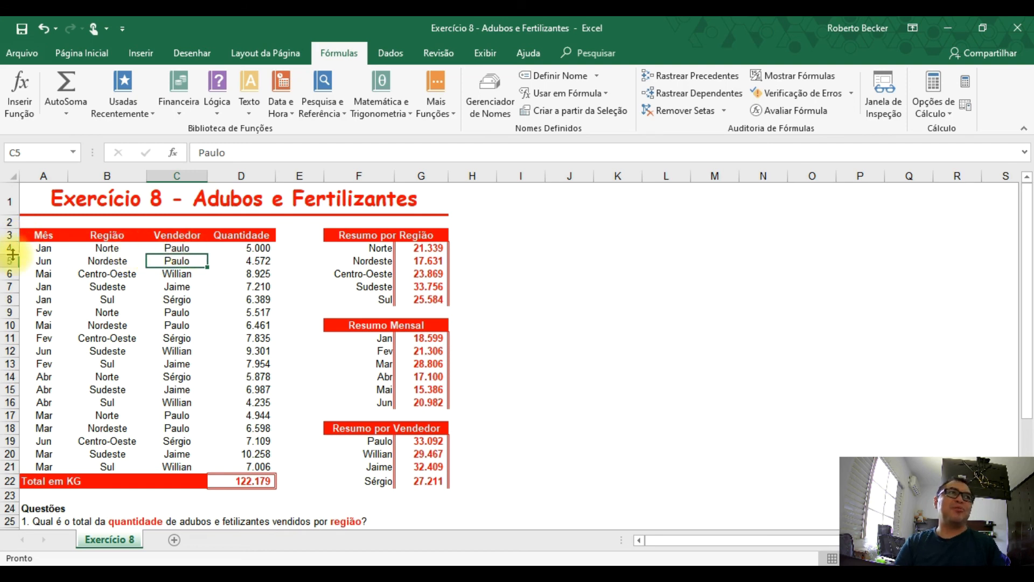
Change the month in A4 to Mar to test the Resumo Mensal, and set it back to Jan
left_click(38, 247)
type("MAR")
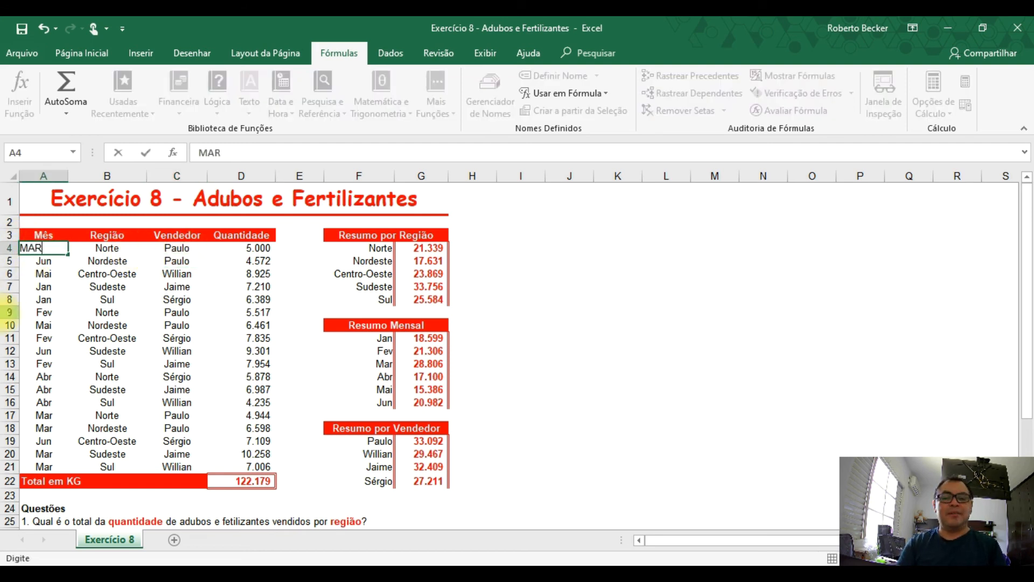
key("BackSpace")
key("BackSpace")
type("ar")
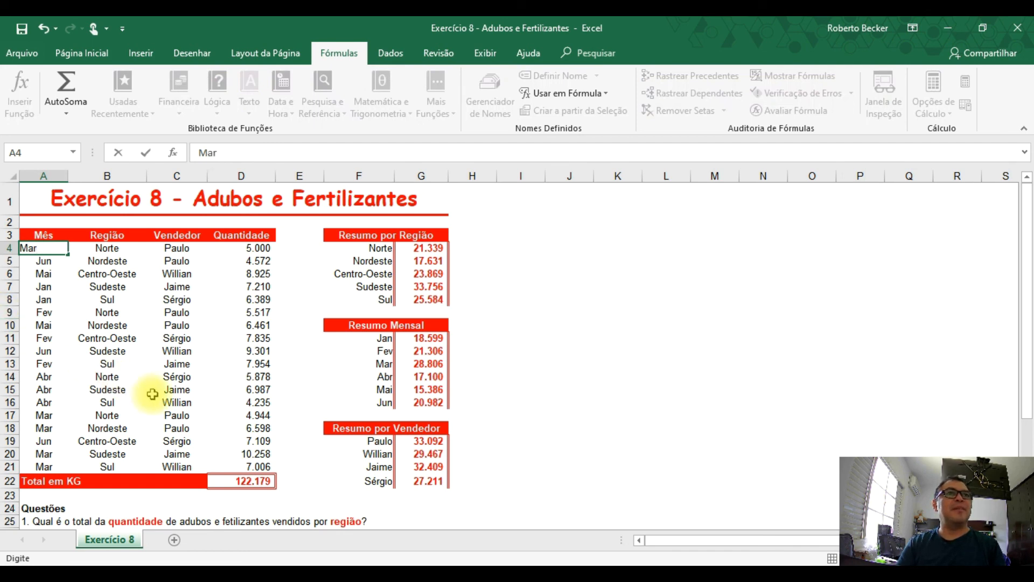
left_click(290, 364)
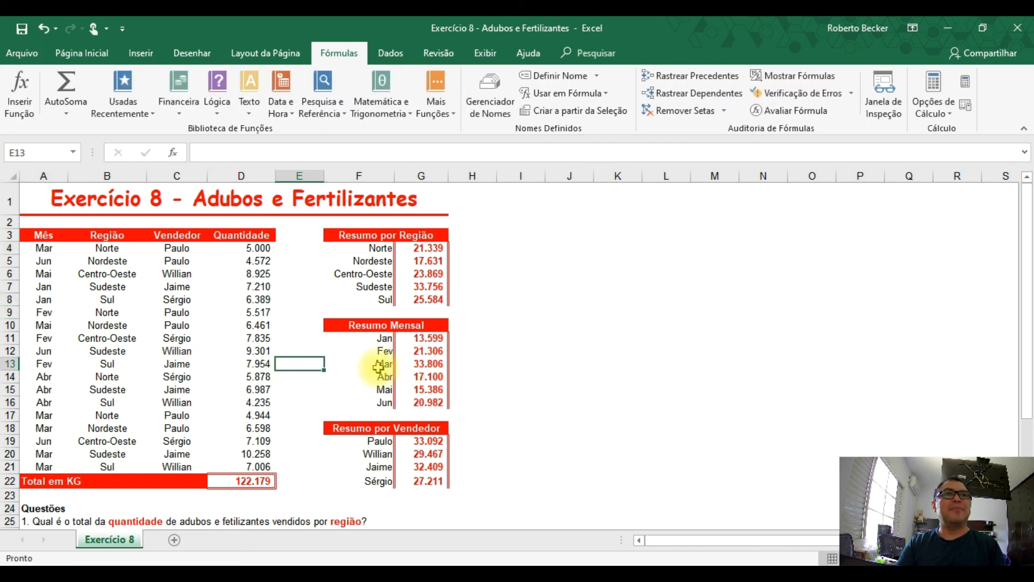
left_click(55, 249)
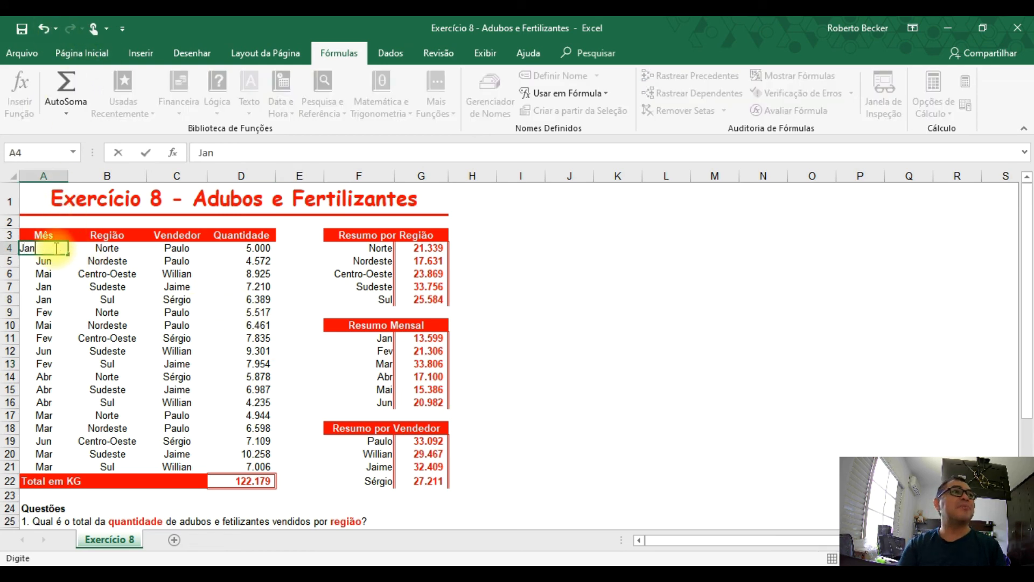
key("Return")
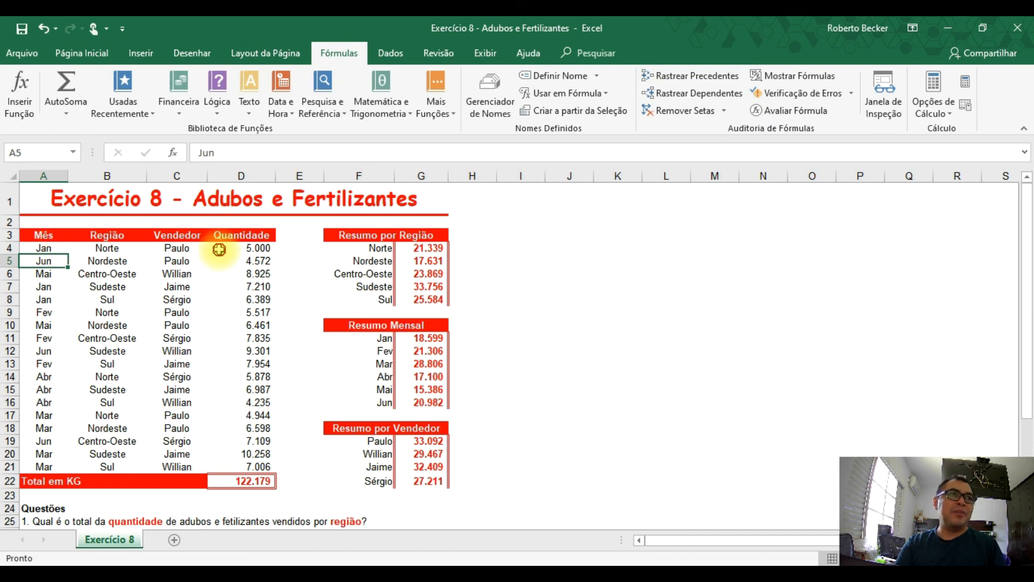
Add a trailing space after Norte in B4 to test the Resumo por Região, and check the Norte total in G4
left_click(218, 249)
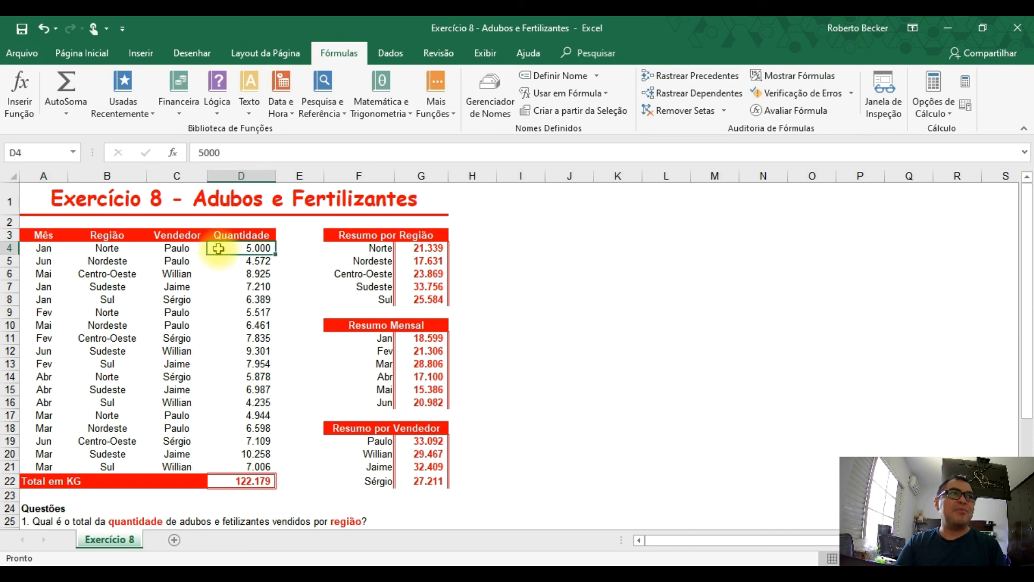
double_click(131, 244)
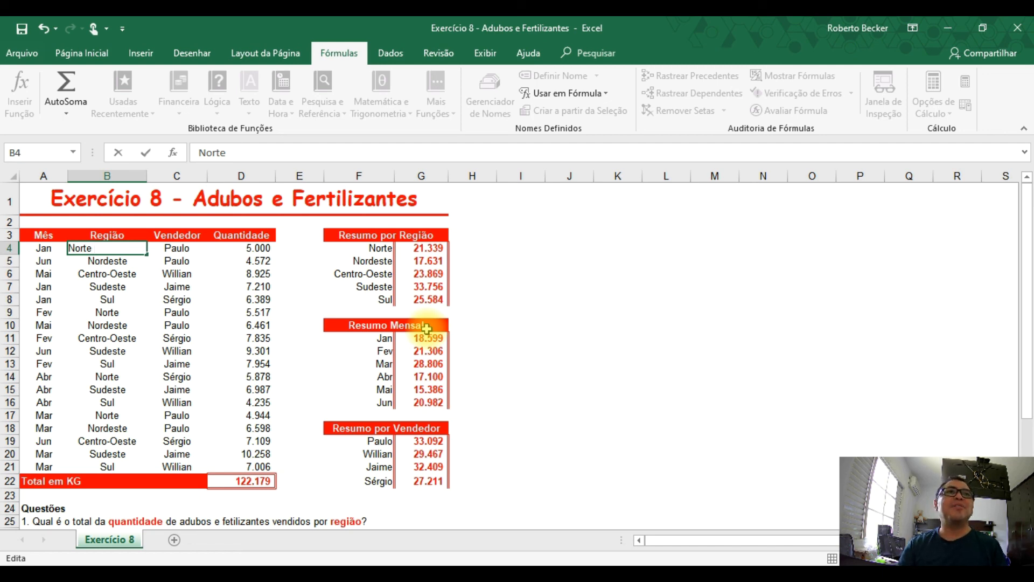
key("Return")
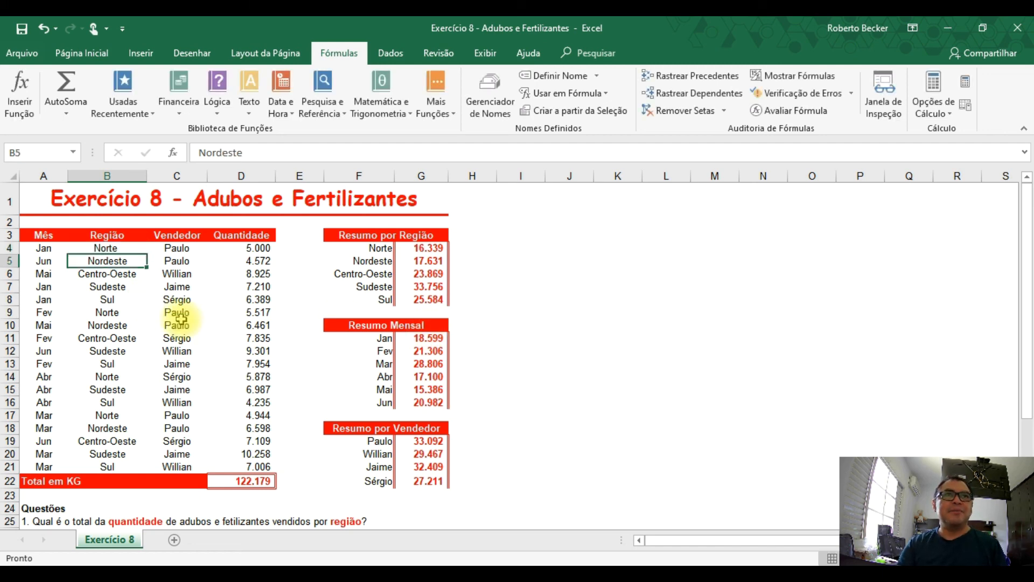
left_click(421, 247)
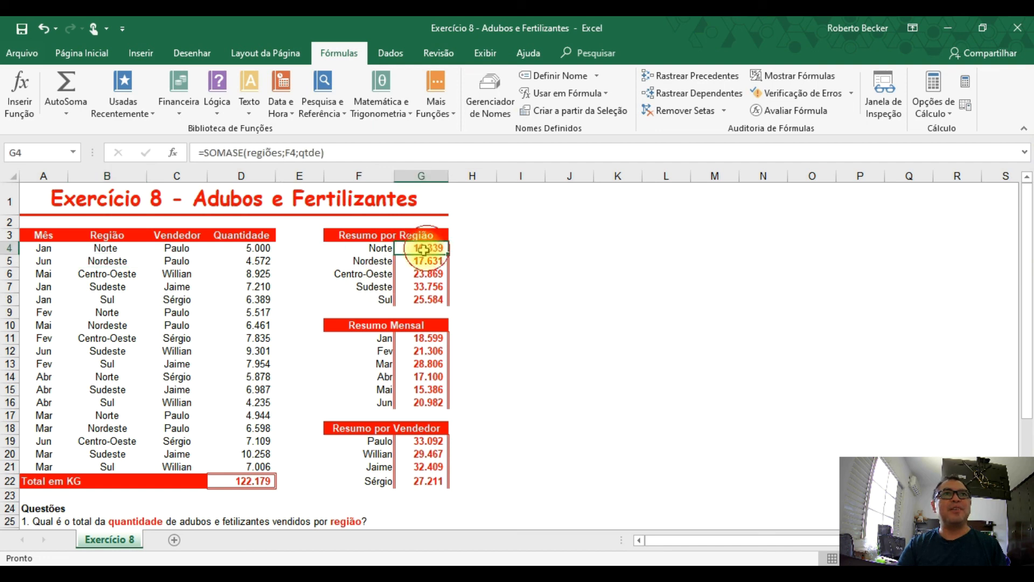
Remove the trailing space after Norte in B4
left_click(105, 247)
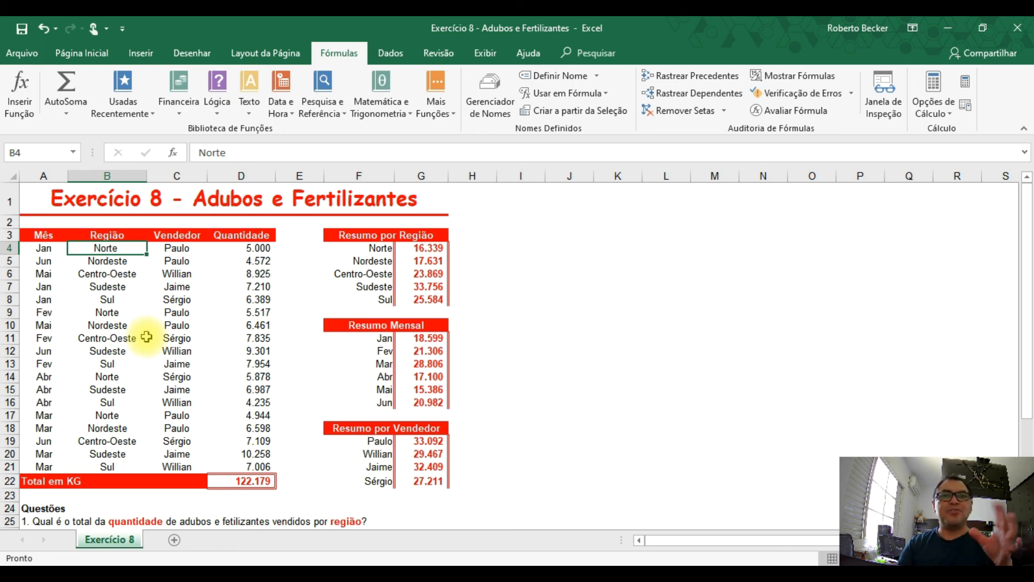
double_click(131, 250)
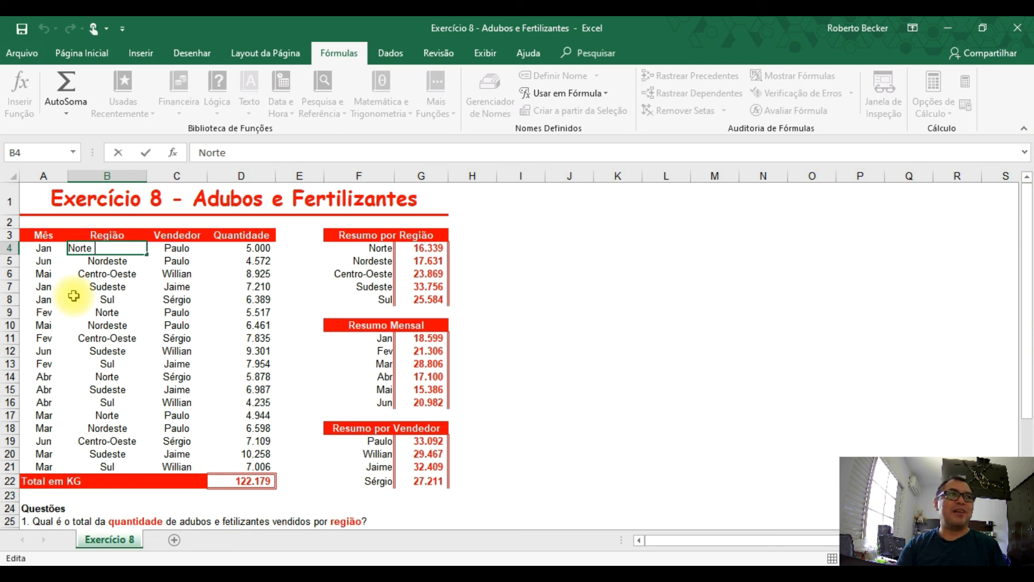
key("BackSpace")
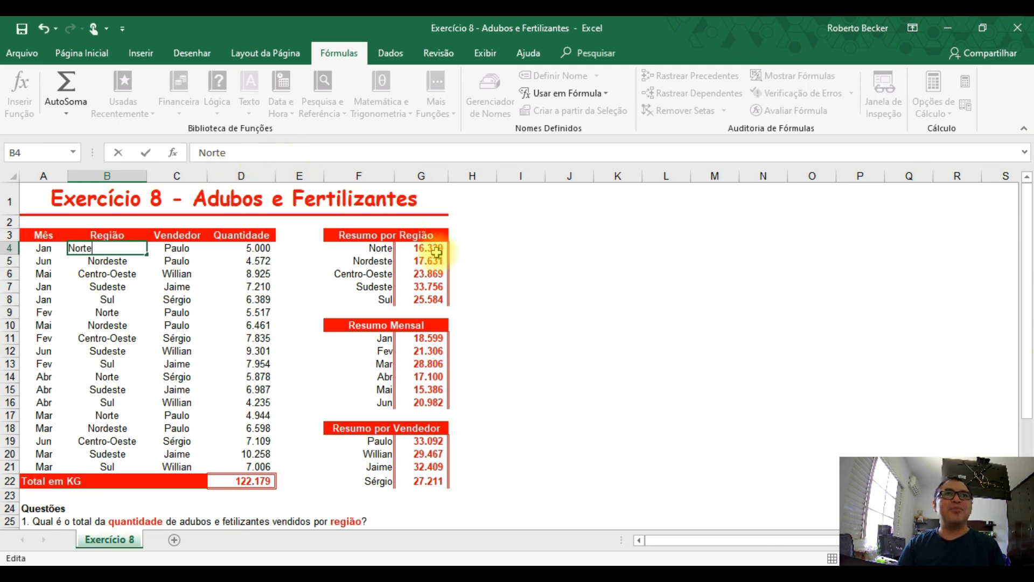
key("Return")
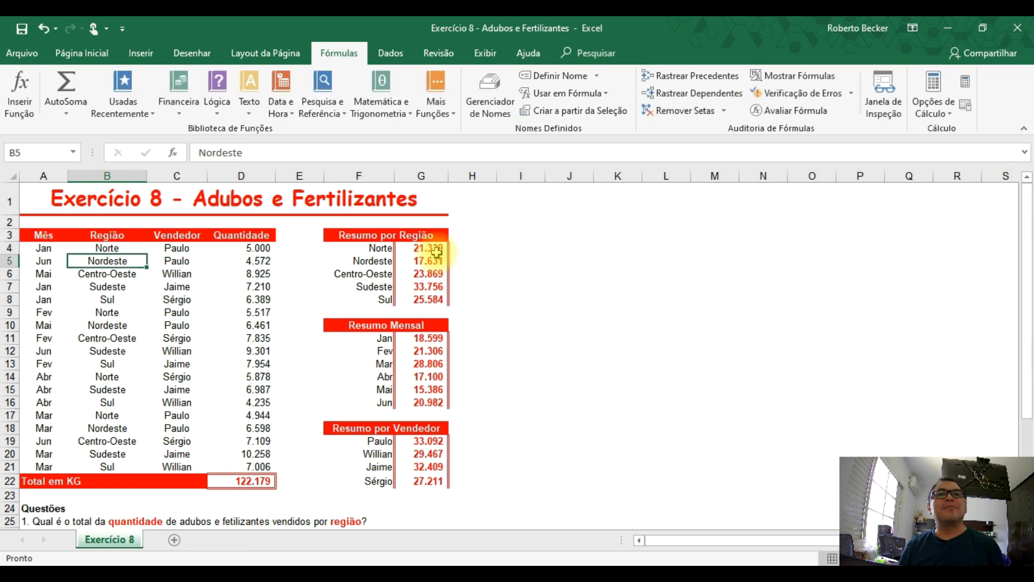